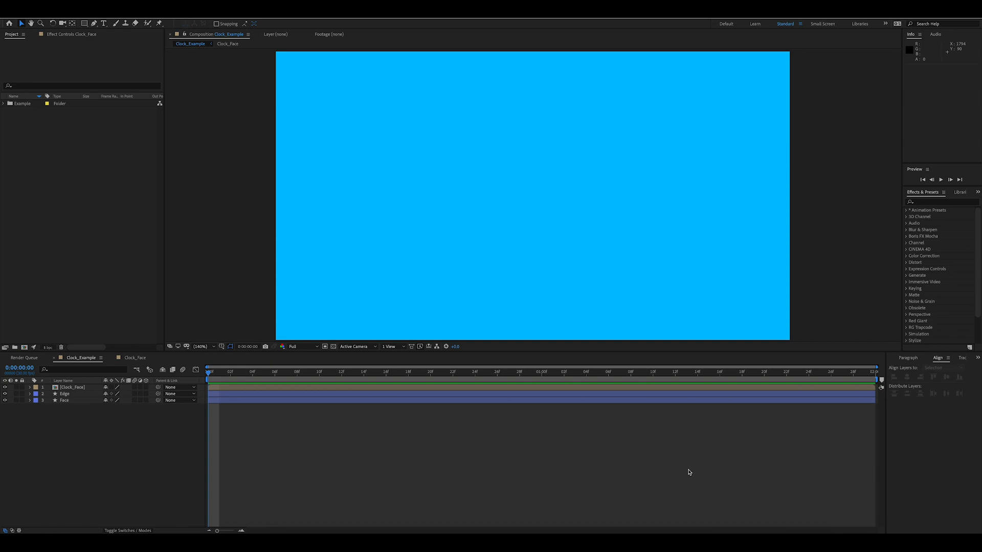
# Step: Preview the Clock_Example animation, rewind it, and examine the layers inside its nested Clock_Face composition
pyautogui.click(286, 378)
pyautogui.press('space')
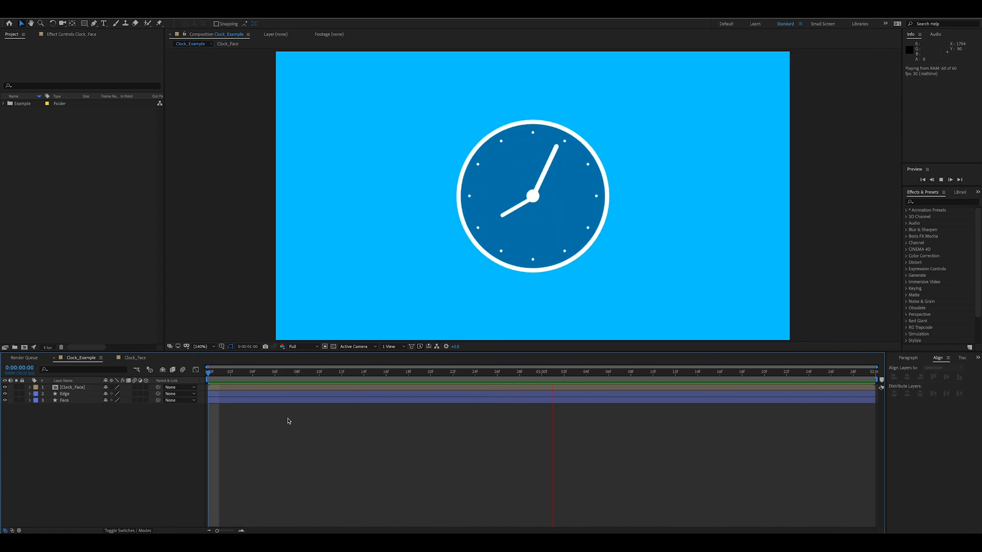
pyautogui.press('space')
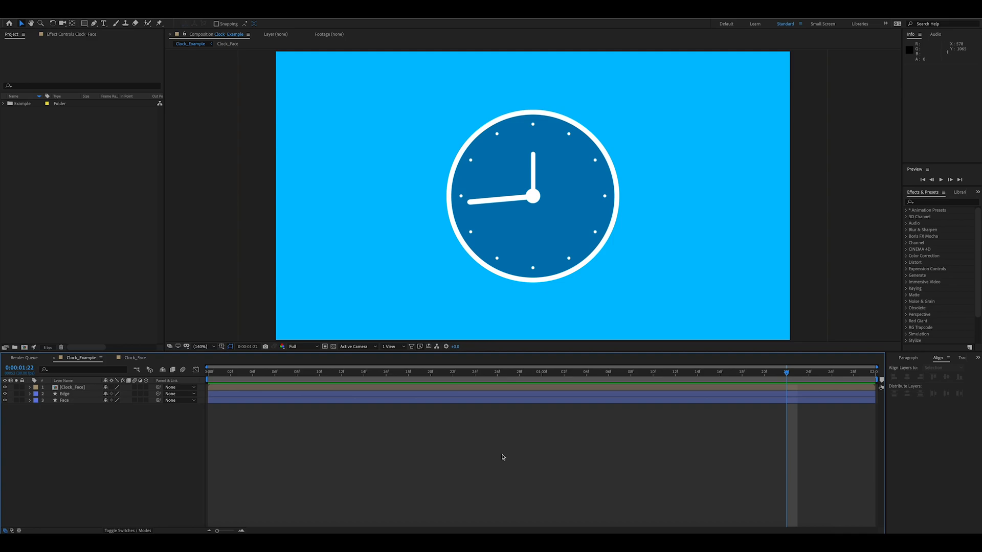
pyautogui.press('Home')
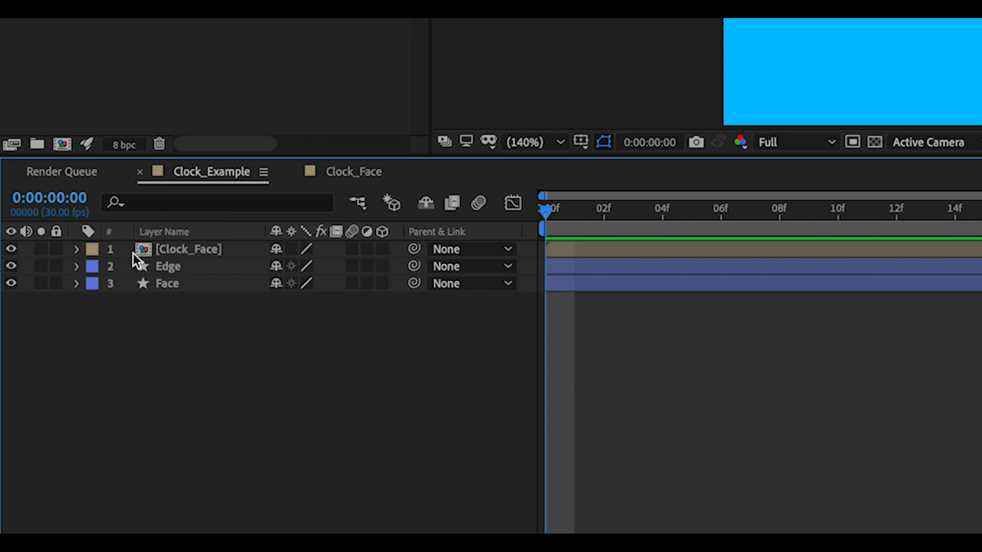
pyautogui.doubleClick(201, 253)
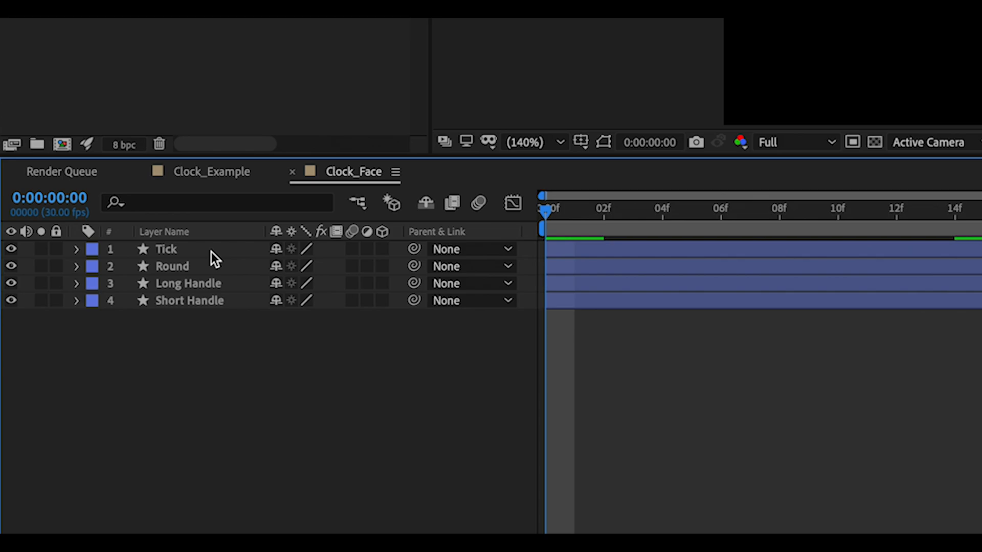
pyautogui.click(215, 174)
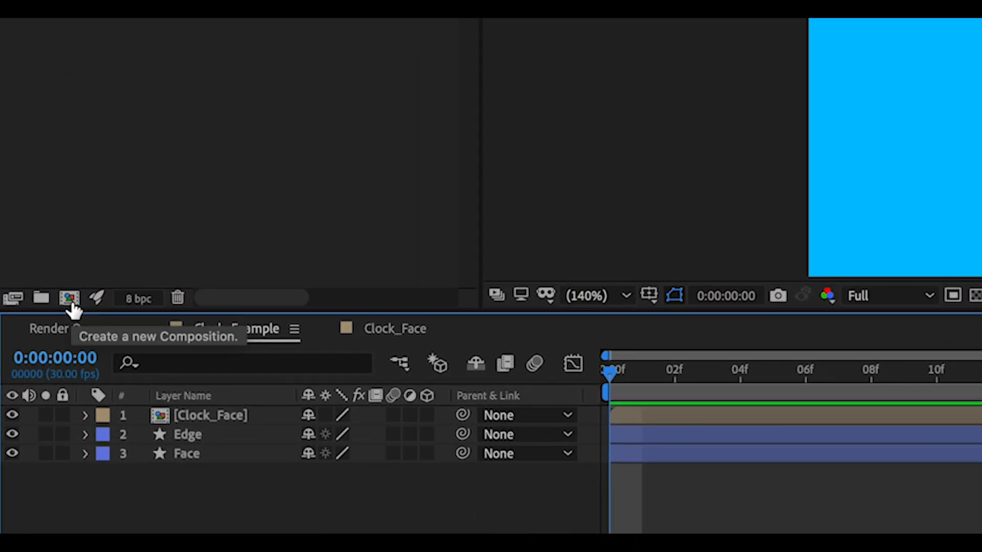
# Step: Start a new 1920 x 1080, 30 fps, two-second composition and name it Clock
pyautogui.click(70, 299)
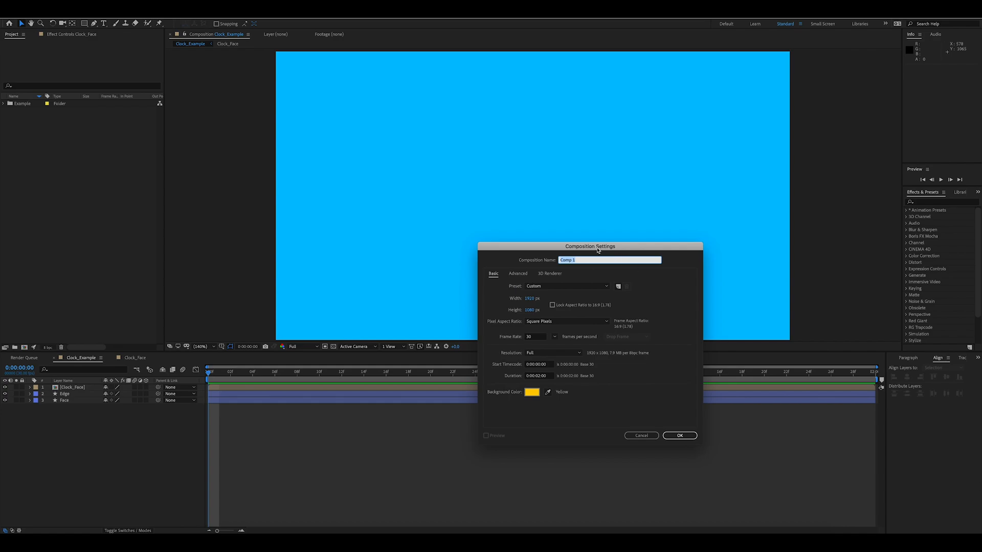
pyautogui.moveTo(598, 250); pyautogui.dragTo(484, 170)
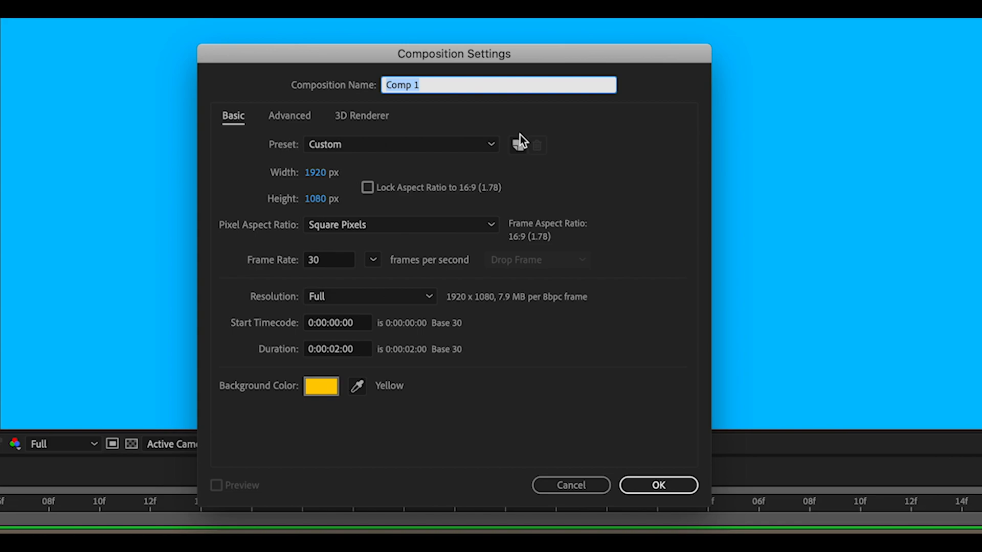
pyautogui.write('Clock')
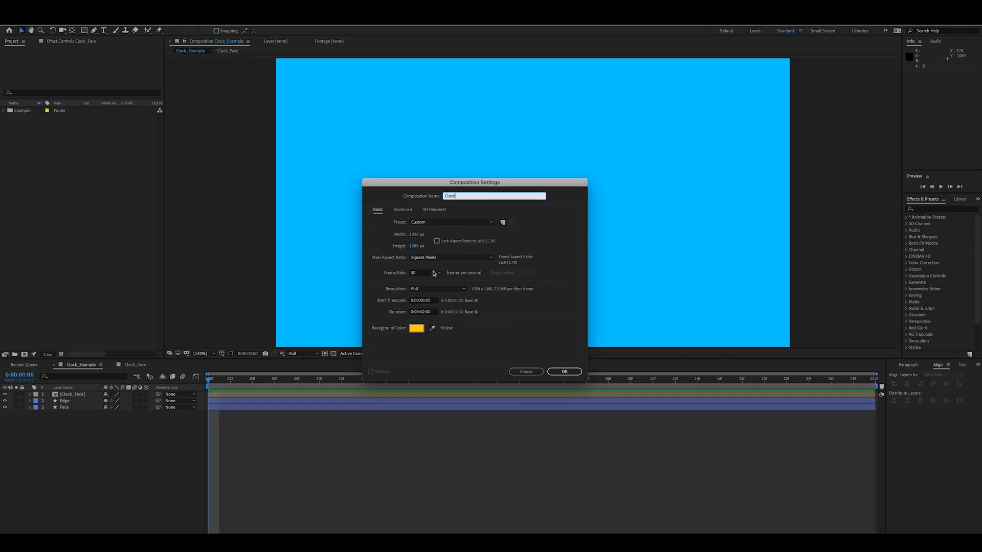
pyautogui.moveTo(411, 184); pyautogui.dragTo(591, 266)
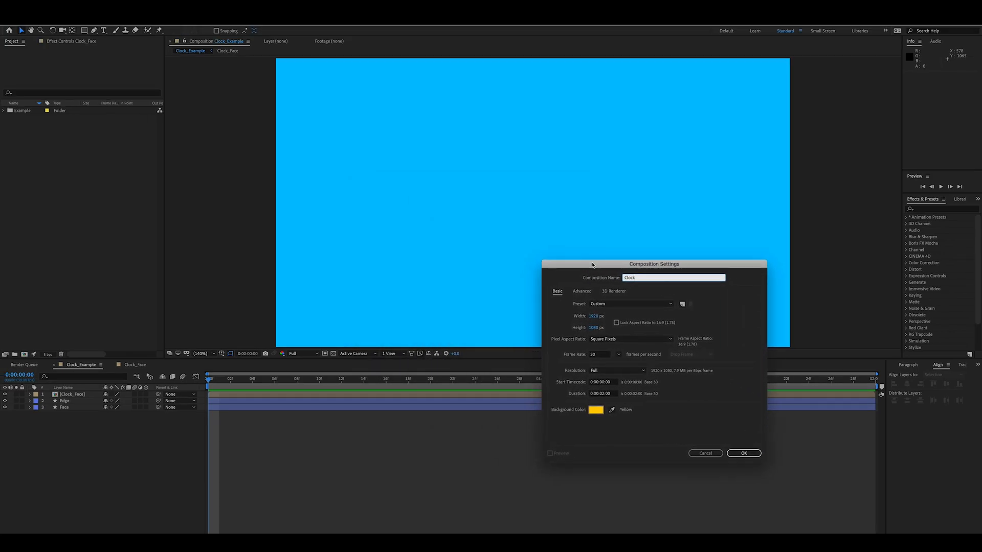
# Step: Set the new composition's background color to yellow FFD800 and create the composition
pyautogui.click(596, 411)
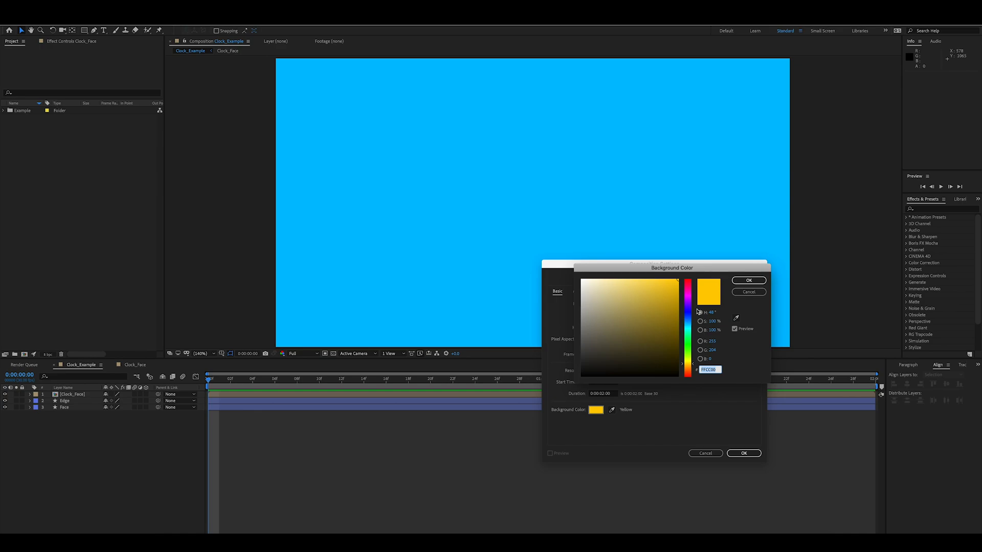
pyautogui.click(749, 280)
pyautogui.moveTo(699, 267); pyautogui.dragTo(526, 229)
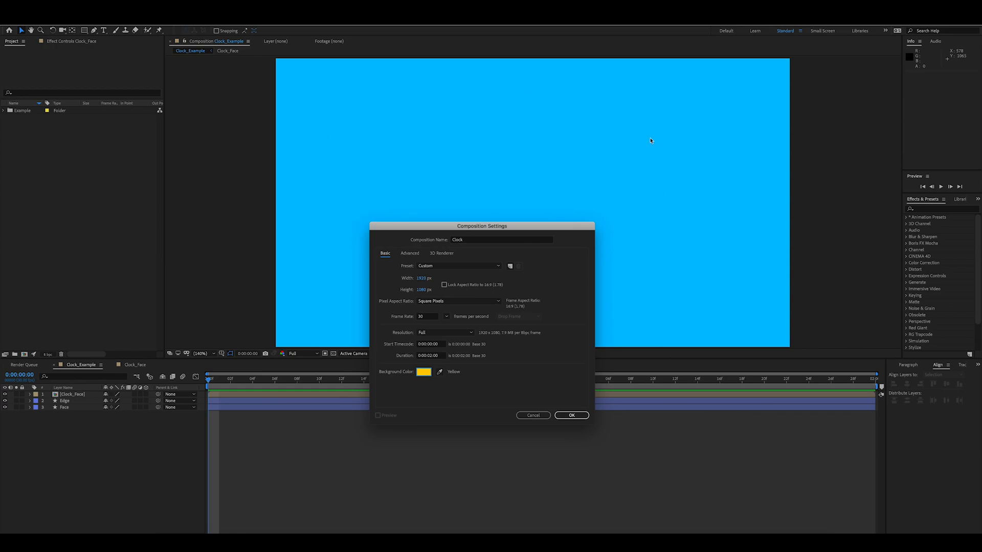
pyautogui.click(425, 372)
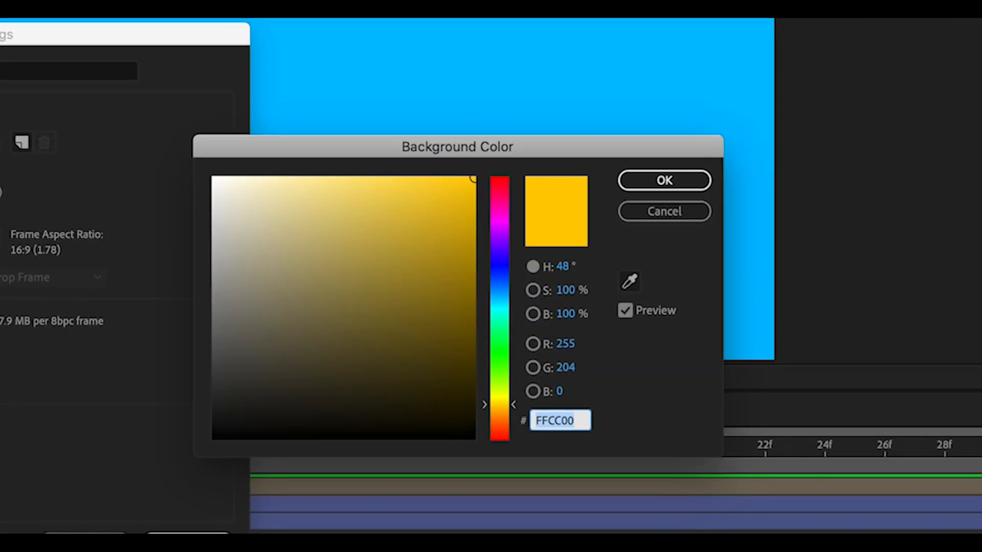
pyautogui.moveTo(496, 213); pyautogui.dragTo(505, 174)
pyautogui.moveTo(505, 177); pyautogui.dragTo(515, 402)
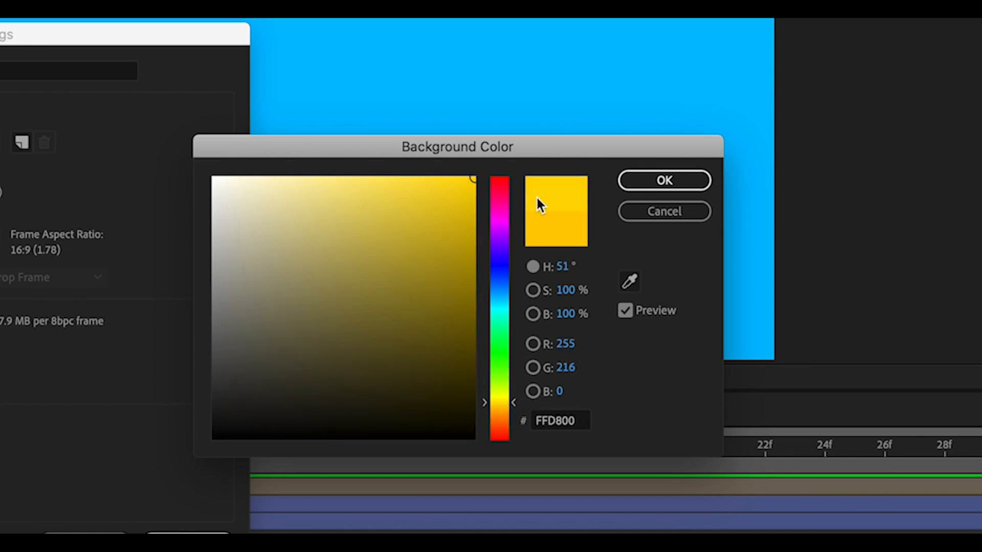
pyautogui.click(663, 179)
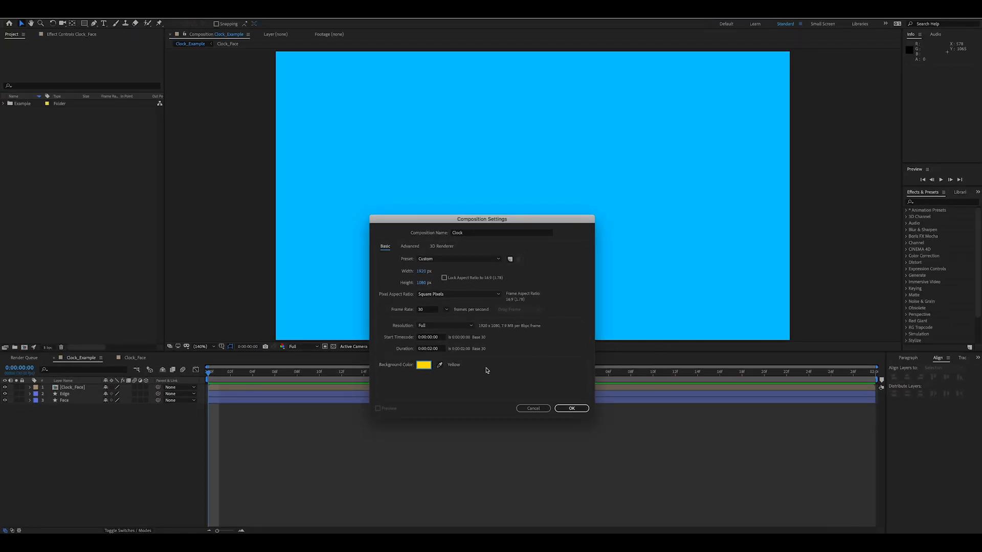
pyautogui.click(579, 410)
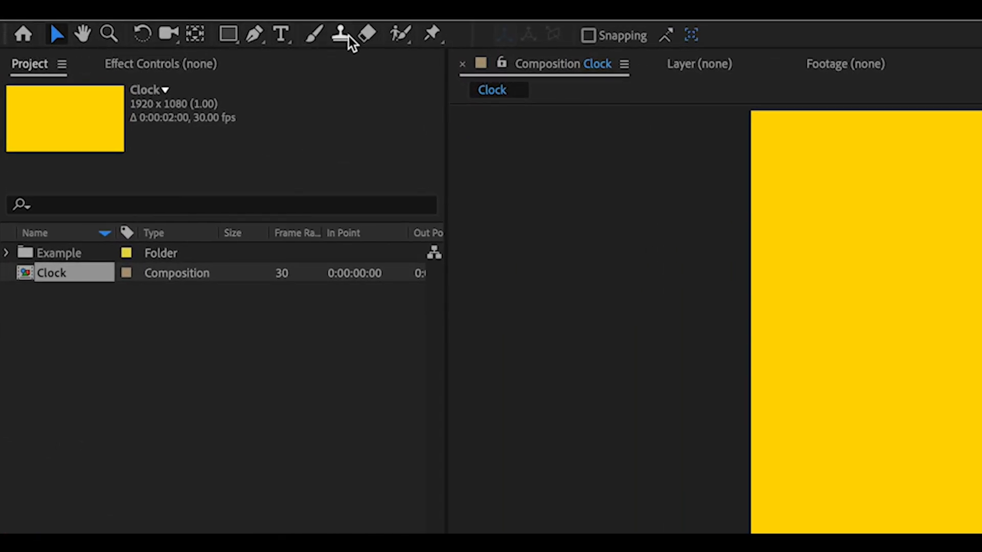
# Step: Draw a trial ellipse about 880 by 730 px with the Ellipse tool and delete it from its shape layer
pyautogui.click(230, 34)
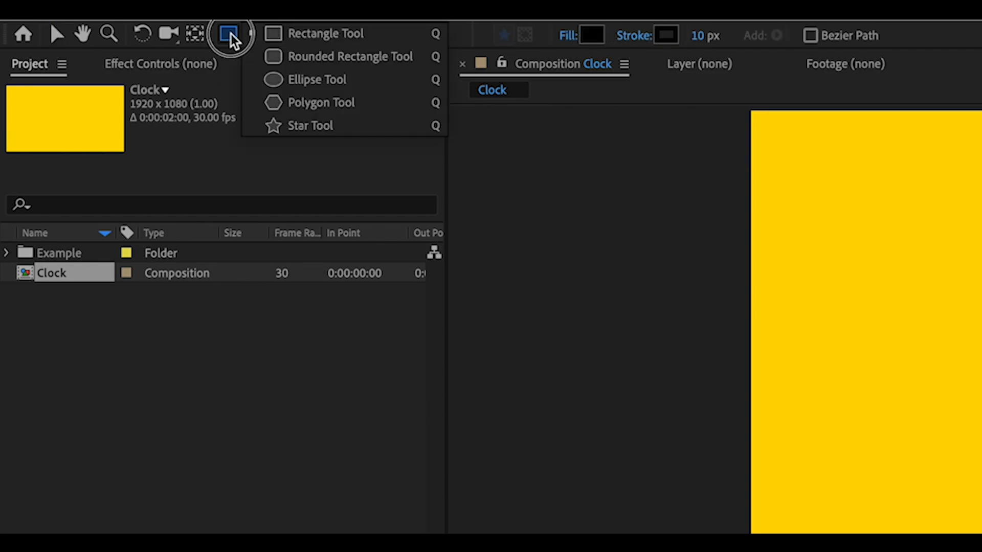
pyautogui.moveTo(233, 40); pyautogui.dragTo(311, 88)
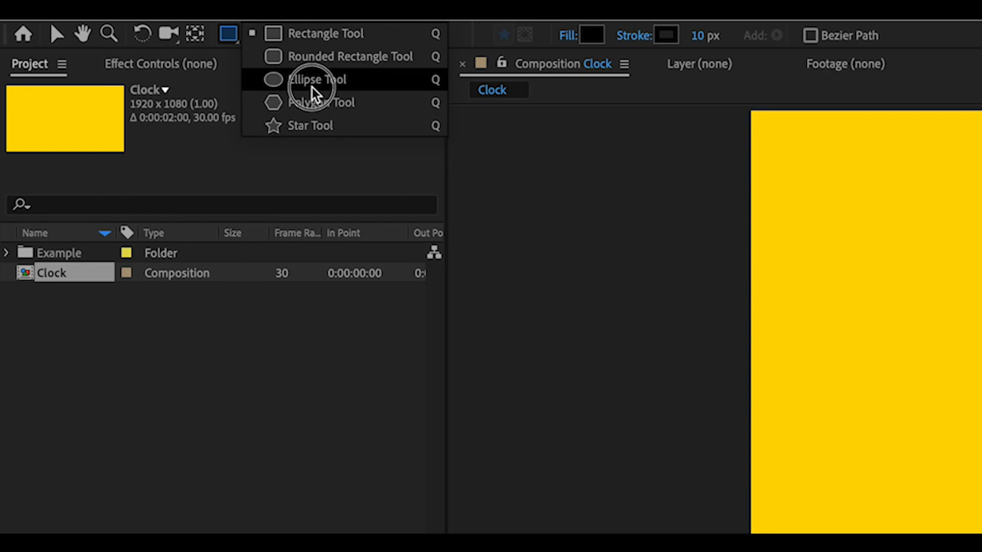
pyautogui.moveTo(312, 87); pyautogui.dragTo(311, 88)
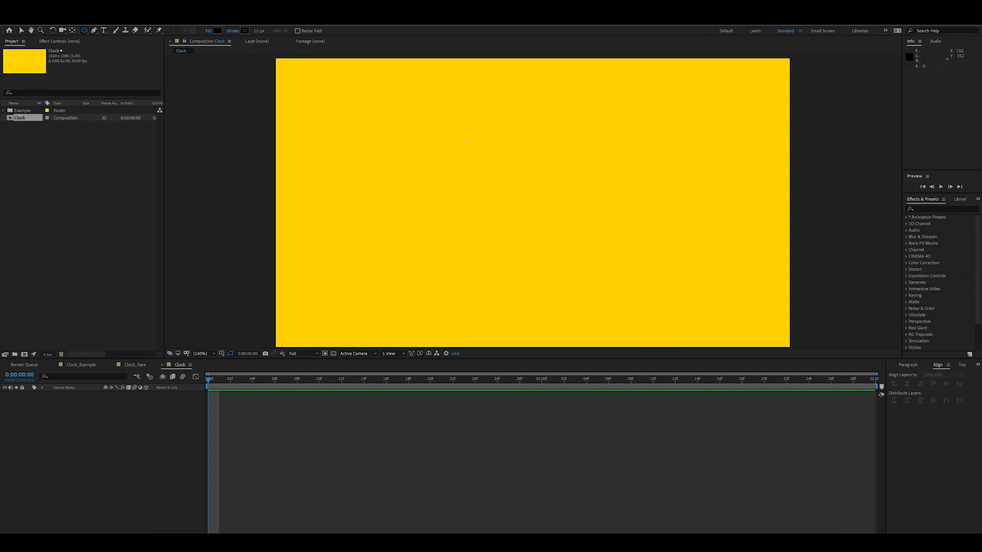
pyautogui.moveTo(428, 125); pyautogui.dragTo(664, 319)
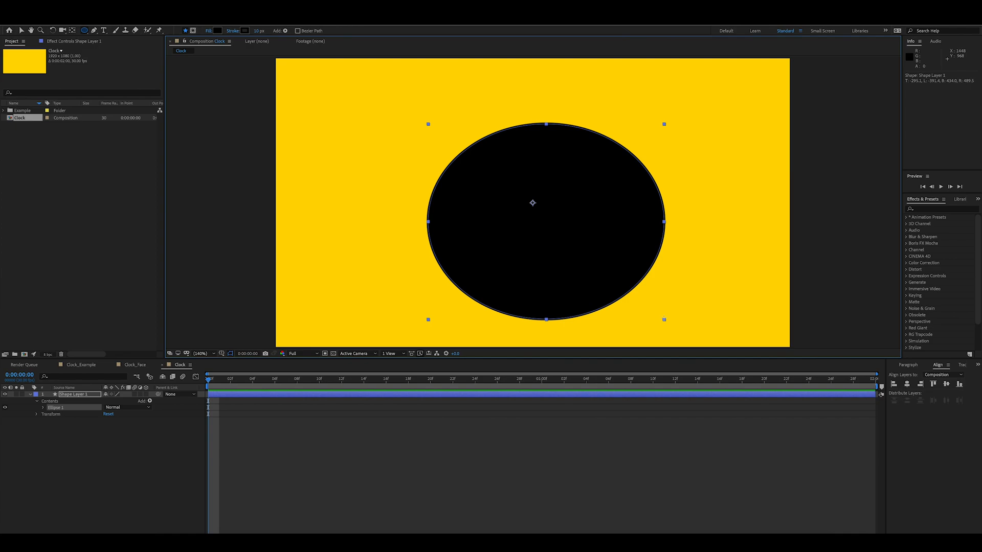
pyautogui.press('Delete')
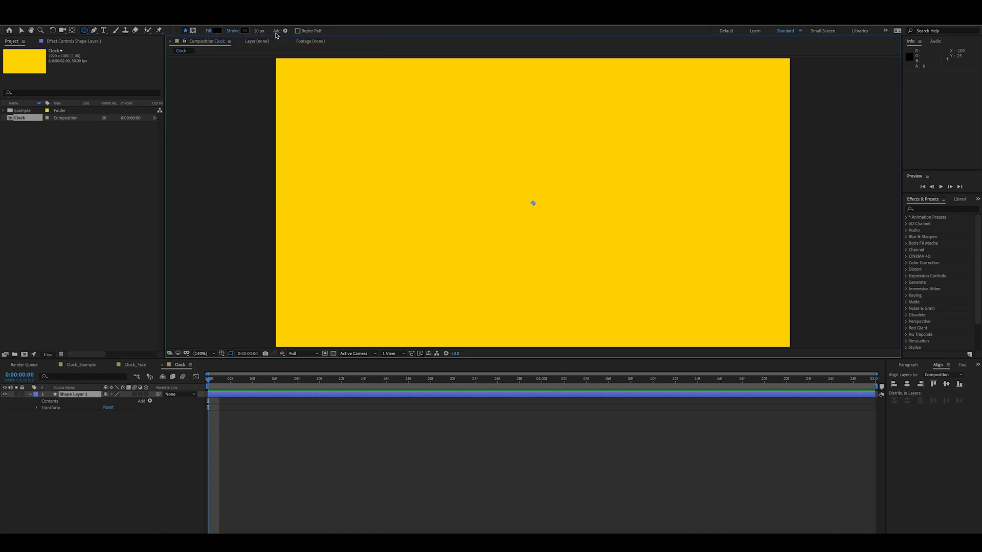
# Step: Set the shape fill color to white FFFFFF and the stroke width to 0 px
pyautogui.click(217, 31)
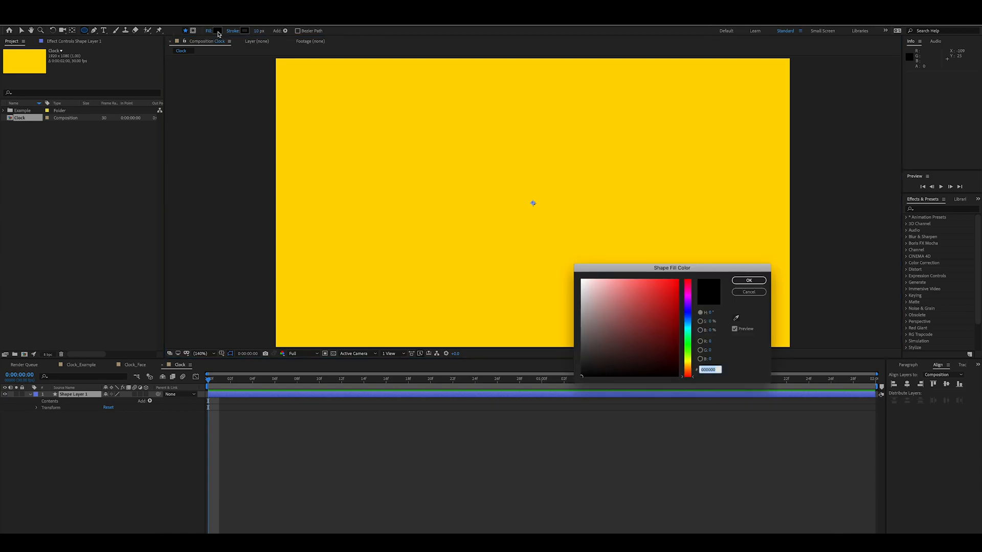
pyautogui.click(582, 280)
pyautogui.click(749, 280)
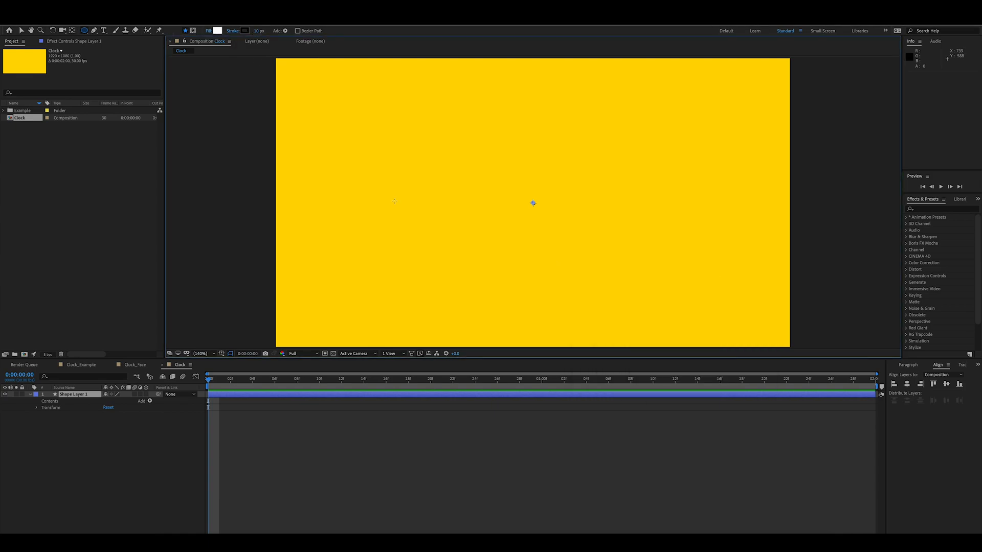
pyautogui.click(255, 31)
pyautogui.write('0')
pyautogui.press('Return')
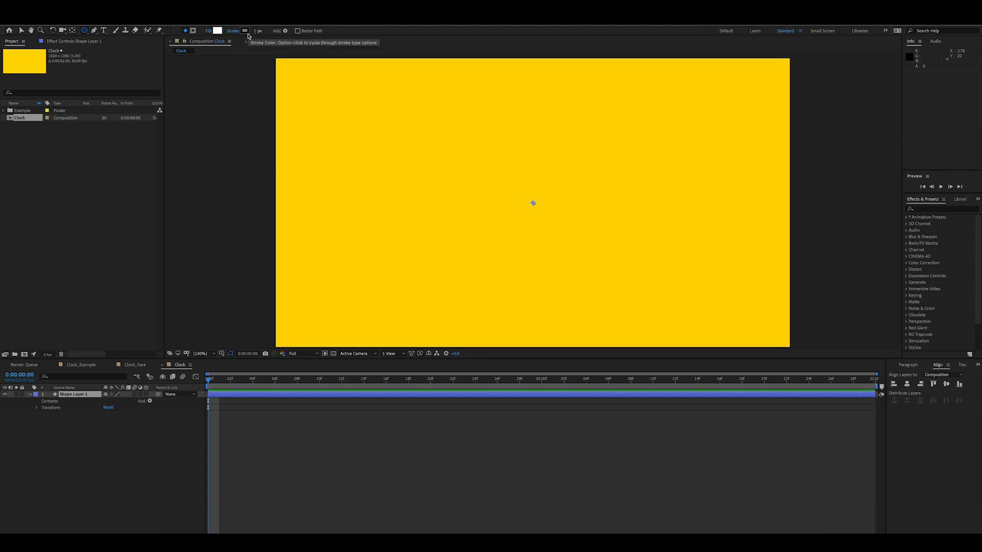
pyautogui.click(218, 32)
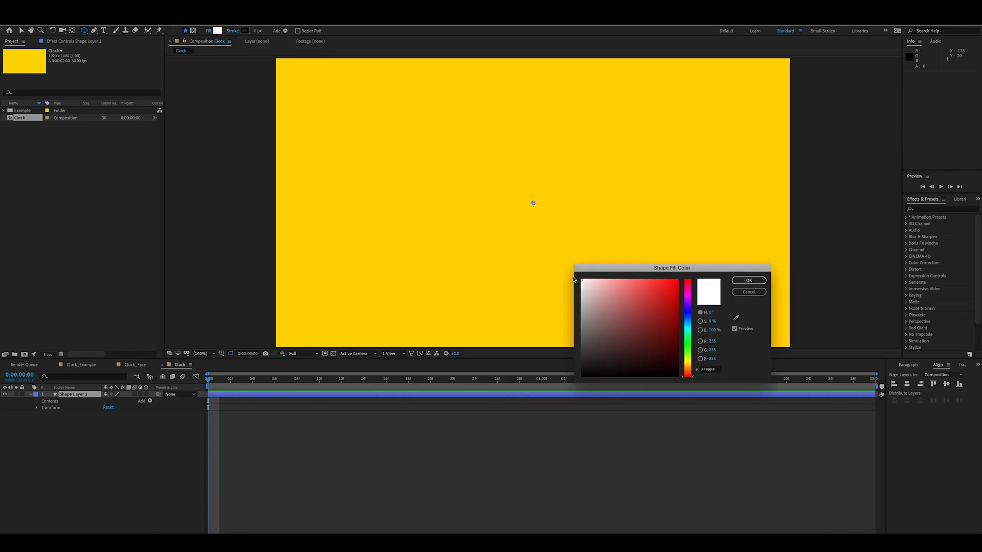
pyautogui.click(755, 280)
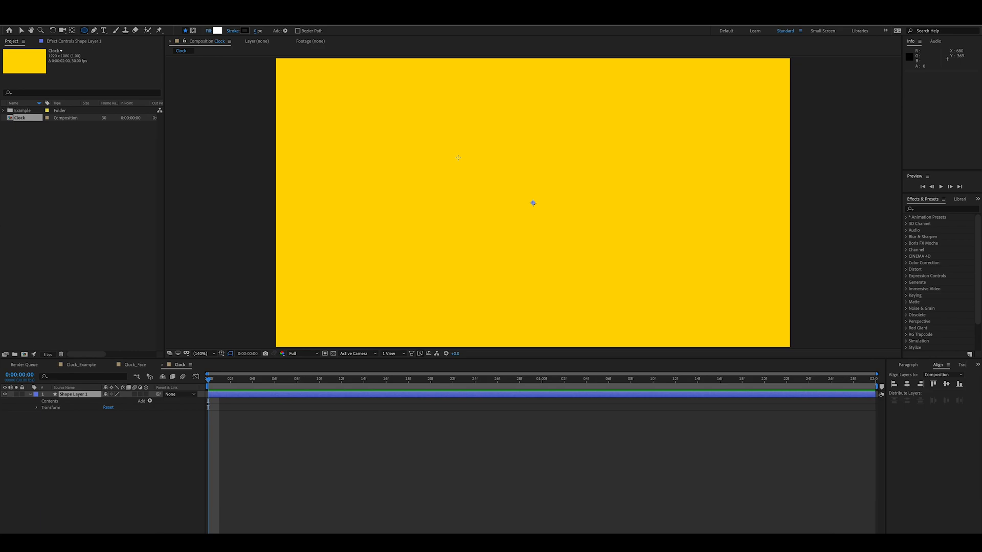
# Step: Draw a white circle about 570 px in diameter on the shape layer and center it horizontally and vertically in the composition
pyautogui.moveTo(452, 142); pyautogui.dragTo(617, 291)
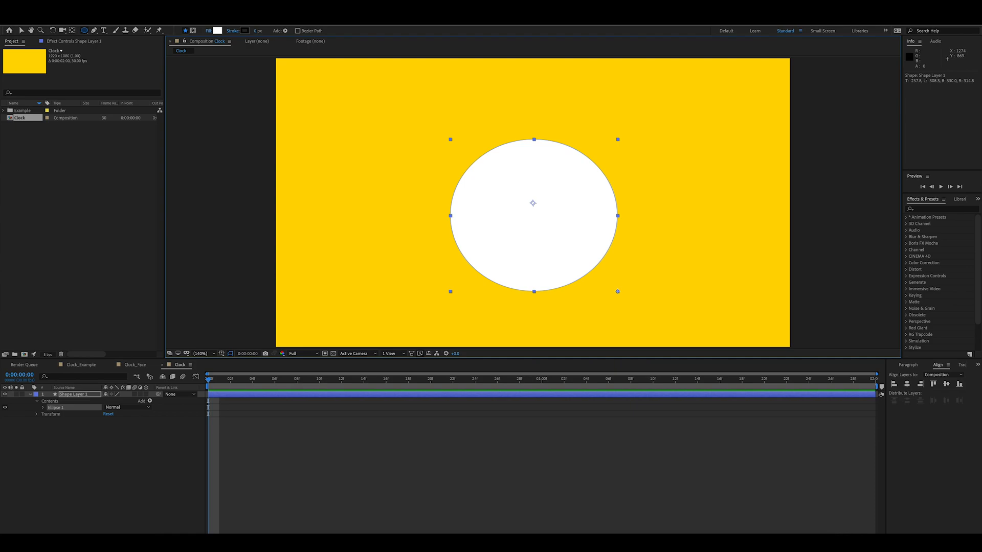
pyautogui.hotkey('ctrl', 'z')
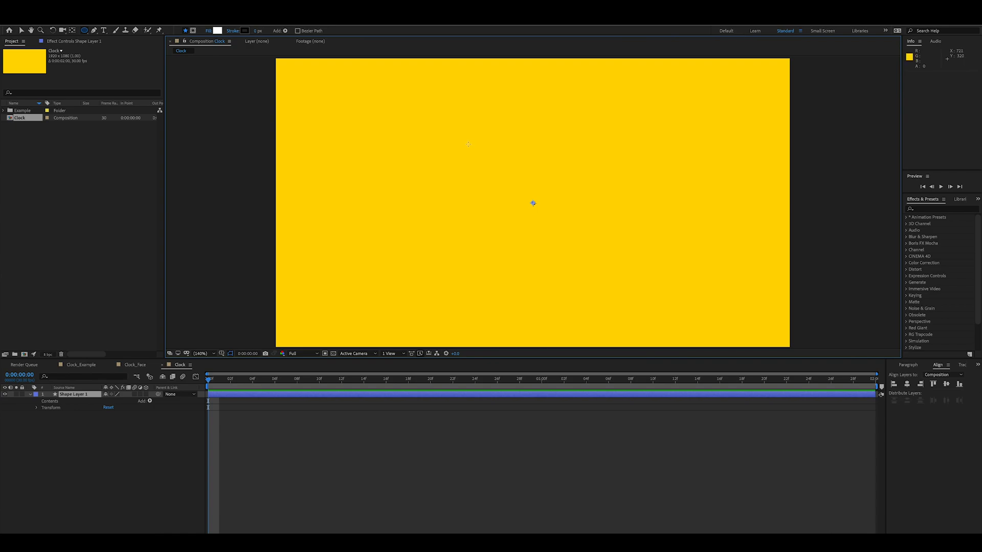
pyautogui.moveTo(458, 129); pyautogui.dragTo(586, 282)
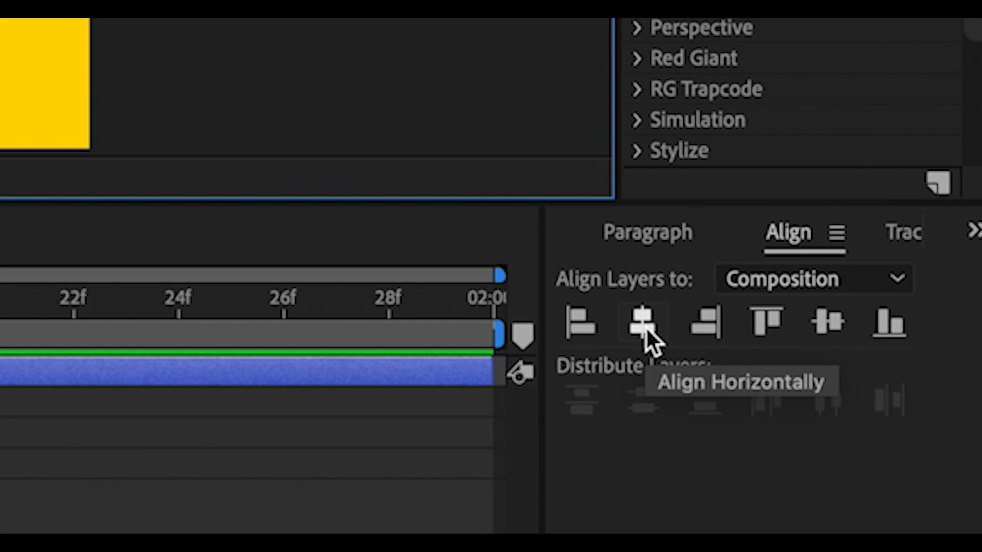
pyautogui.click(645, 327)
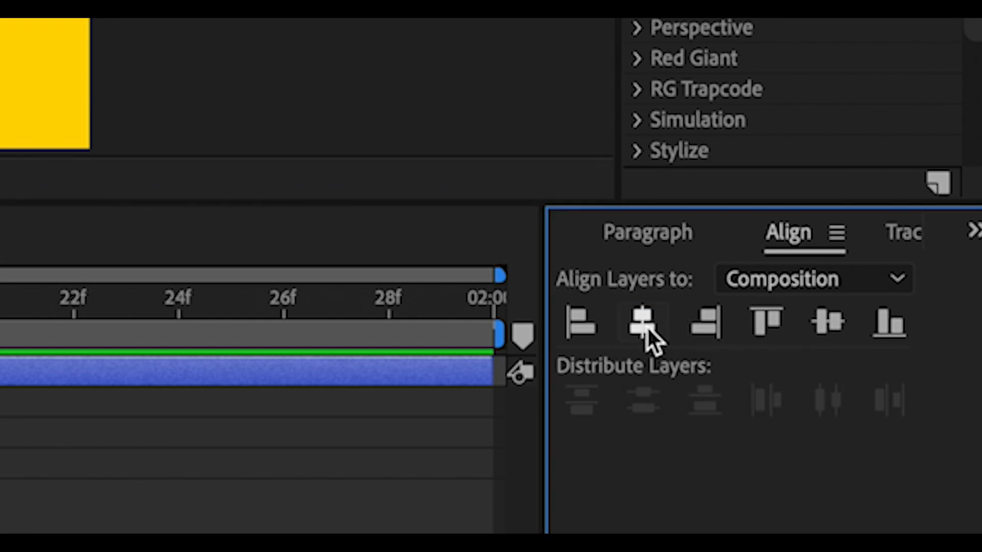
pyautogui.click(828, 328)
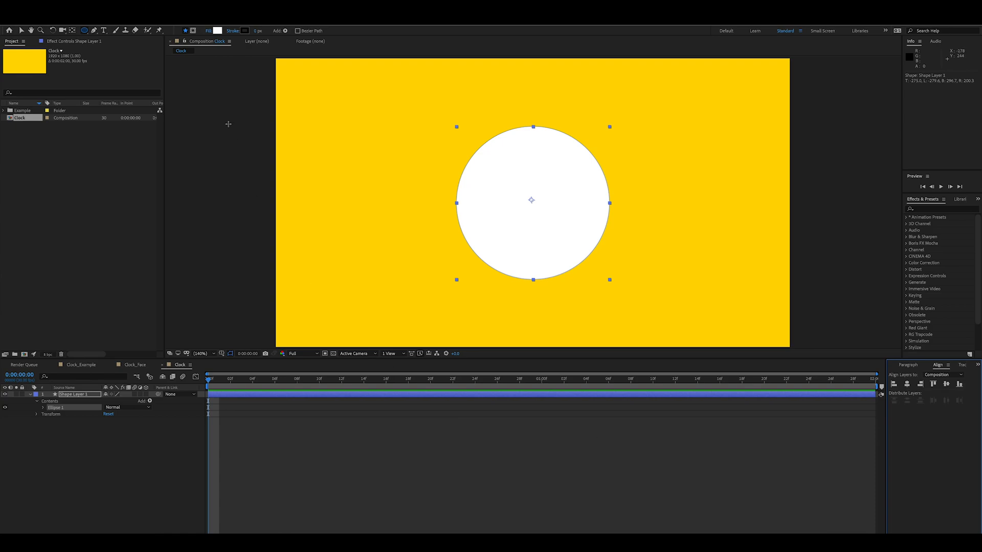
# Step: Center the circle layer's anchor point in its layer content and deselect the layer
pyautogui.click(138, 22)
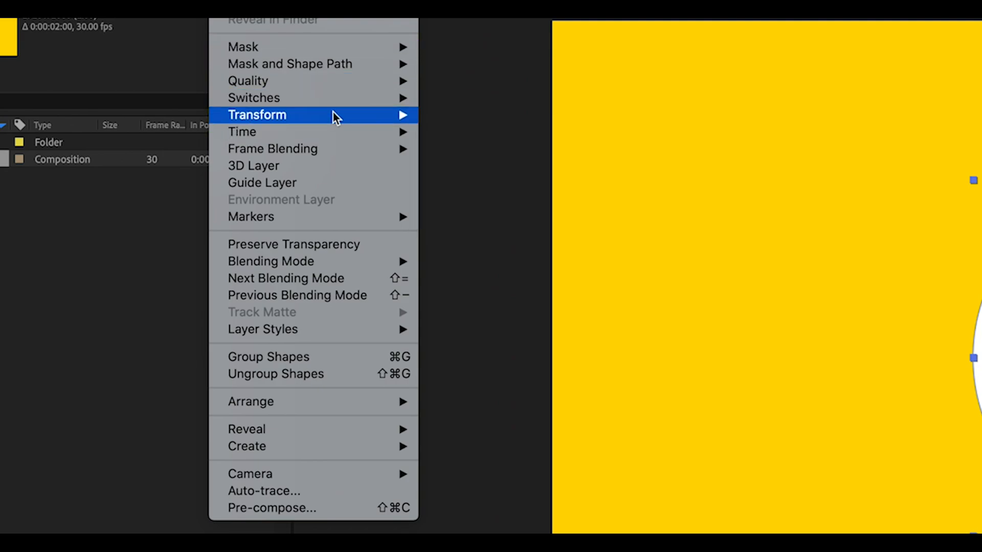
pyautogui.moveTo(335, 117)
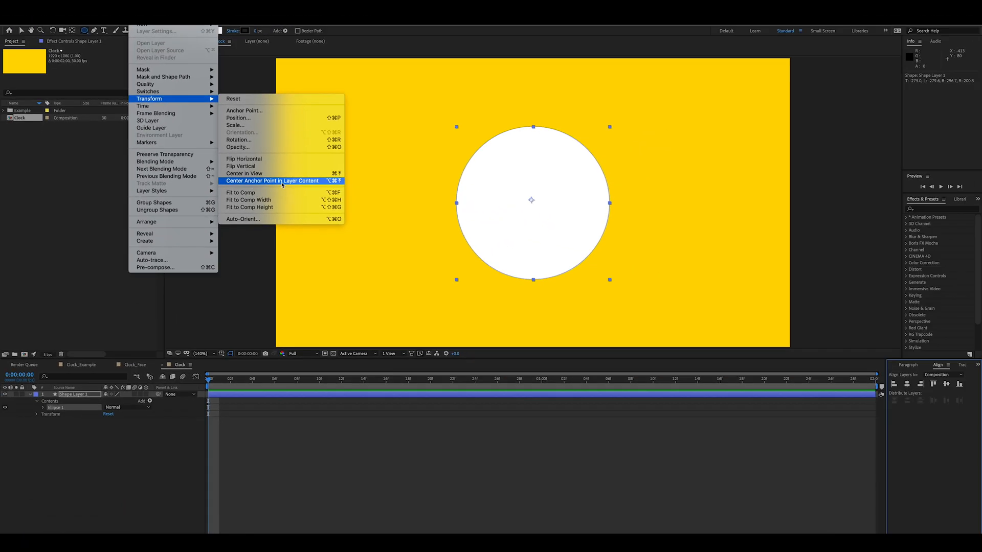
pyautogui.click(282, 181)
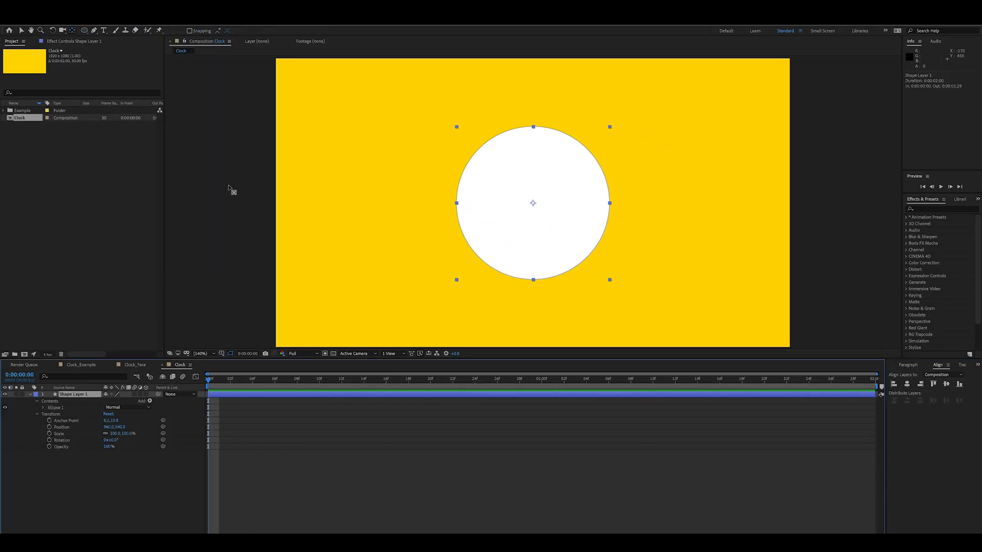
pyautogui.click(361, 500)
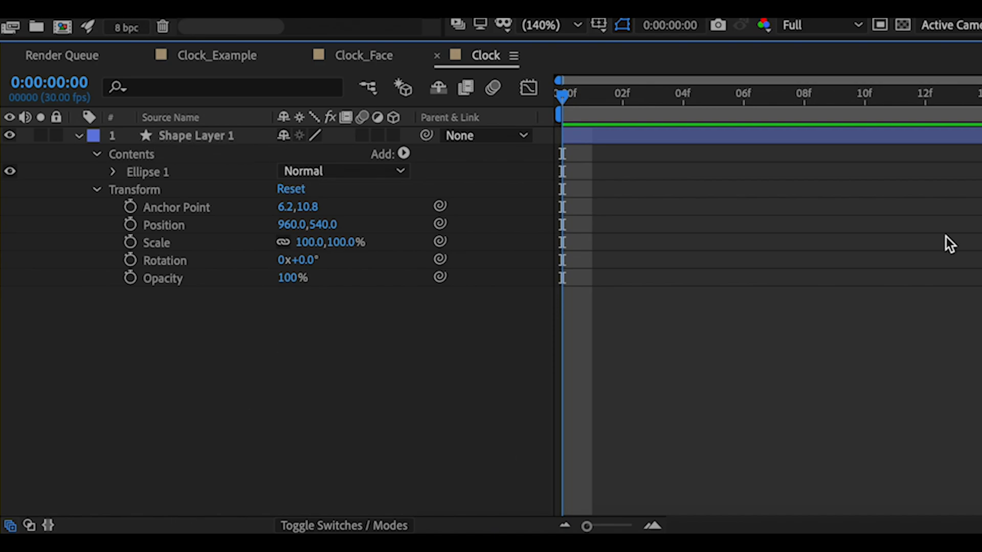
# Step: Rename the circle's shape layer as Face, collapse its Transform properties and deselect it
pyautogui.rightClick(202, 138)
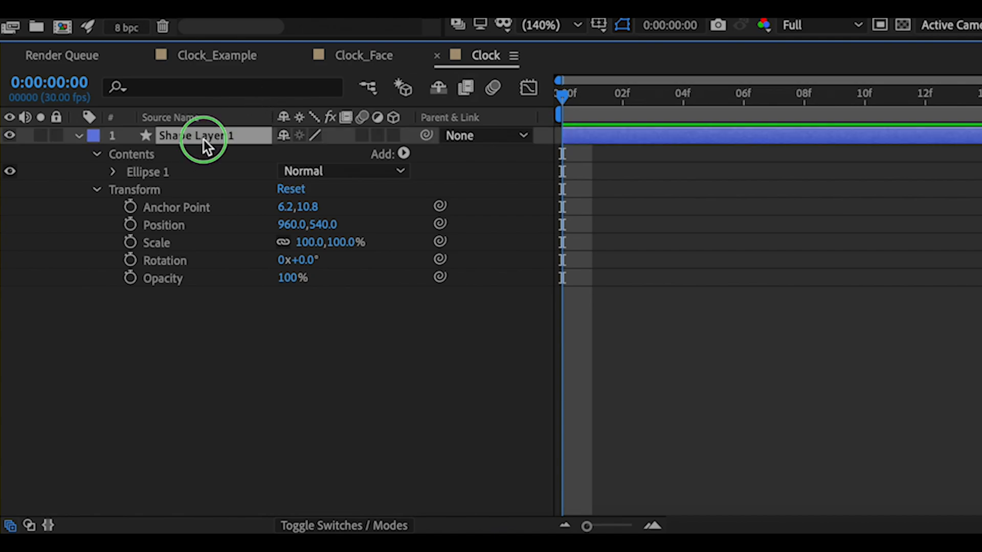
pyautogui.moveTo(284, 370)
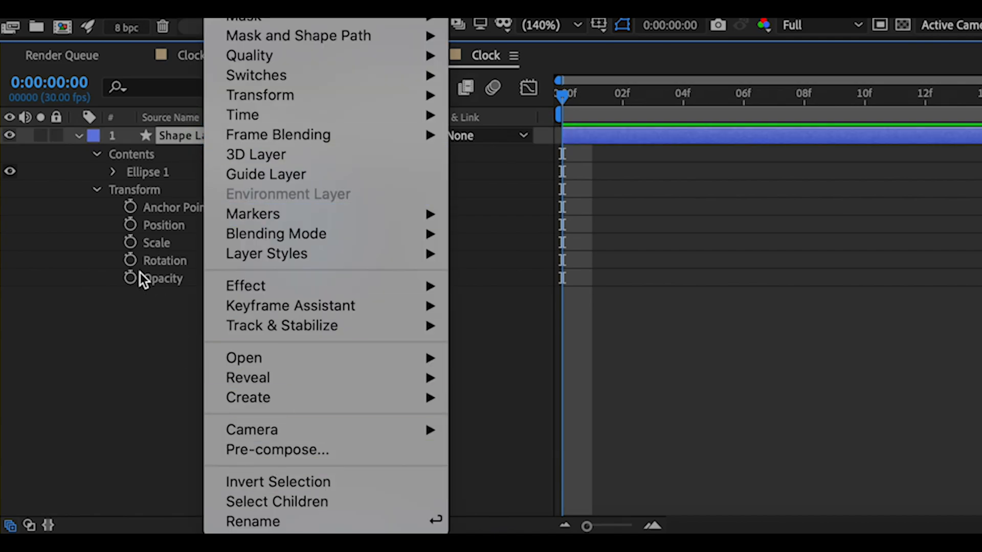
pyautogui.click(186, 140)
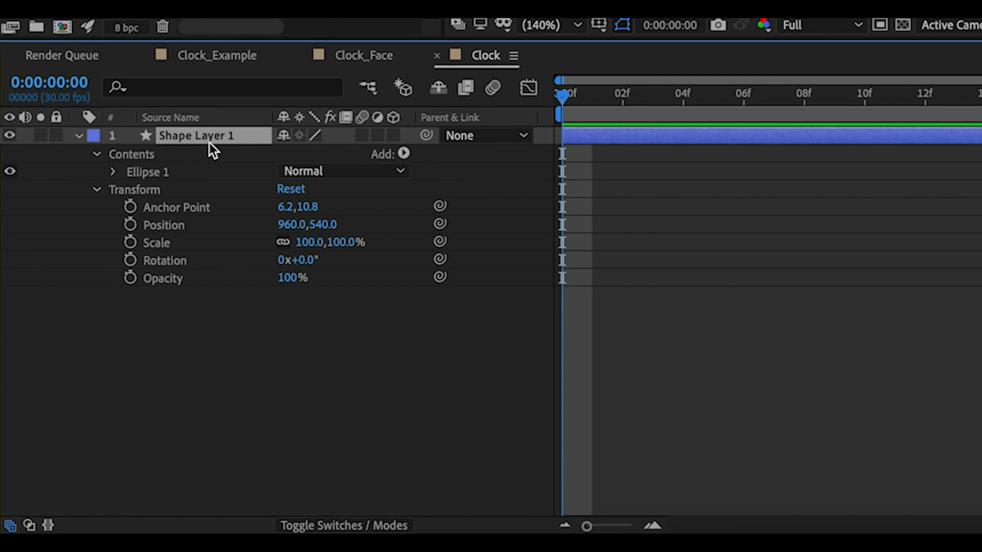
pyautogui.rightClick(209, 143)
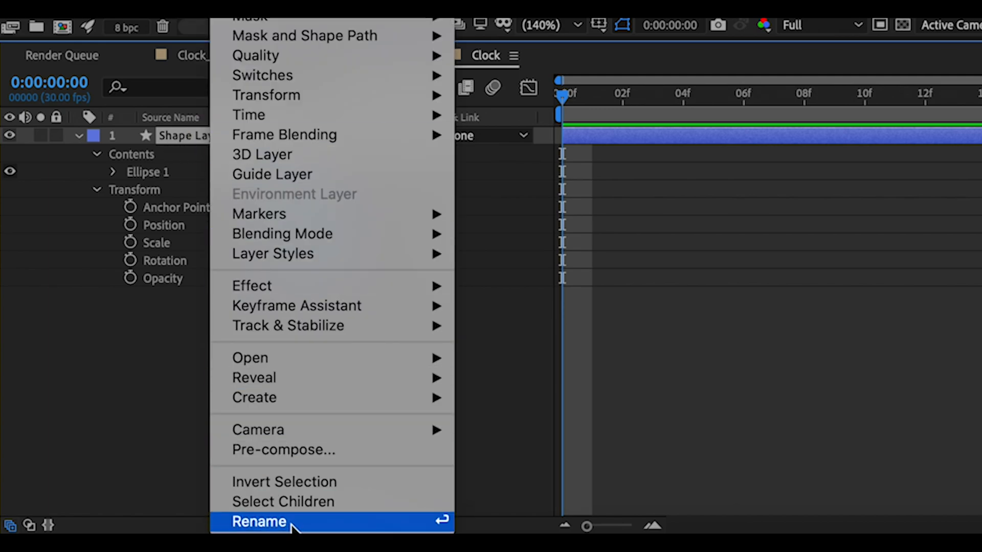
pyautogui.click(259, 522)
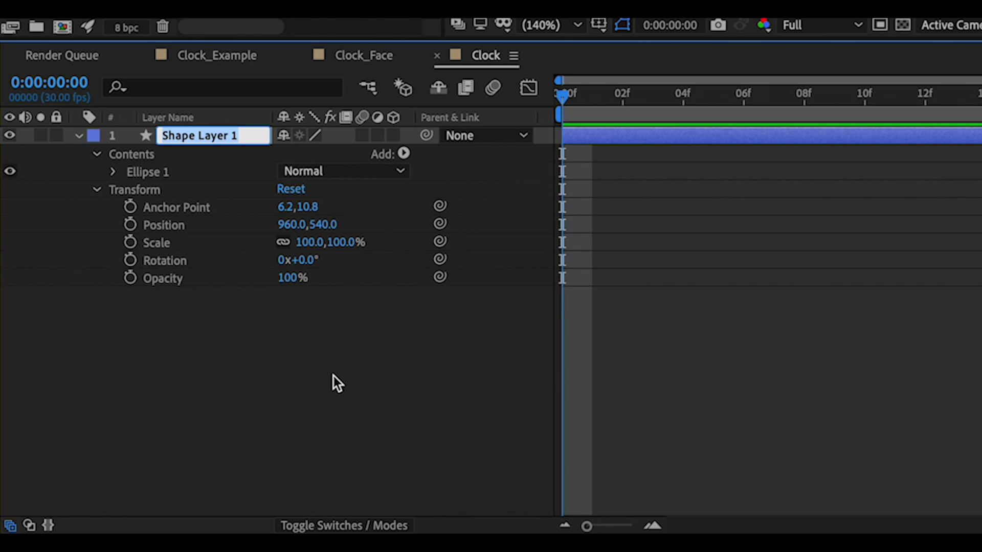
pyautogui.write('c')
pyautogui.press('BackSpace')
pyautogui.write('Face')
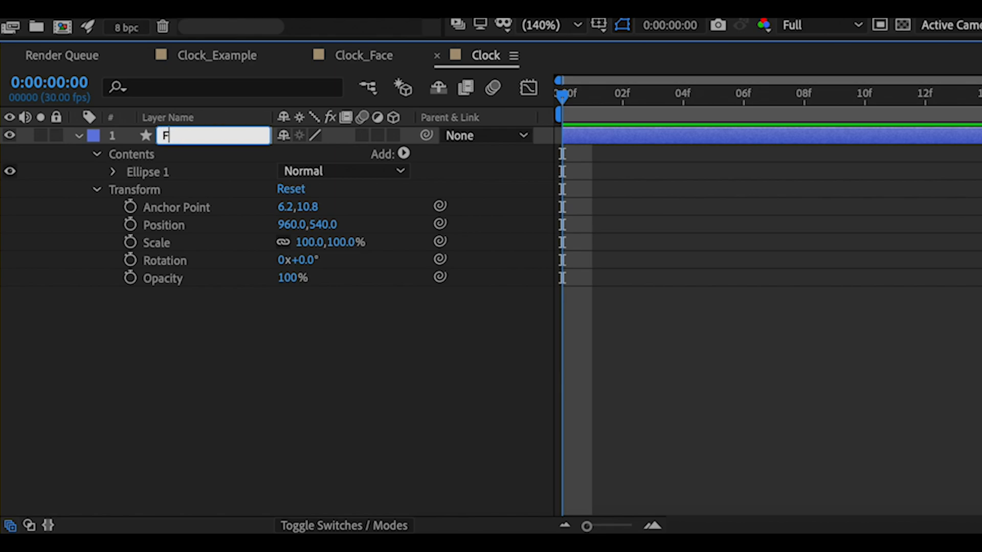
pyautogui.press('Return')
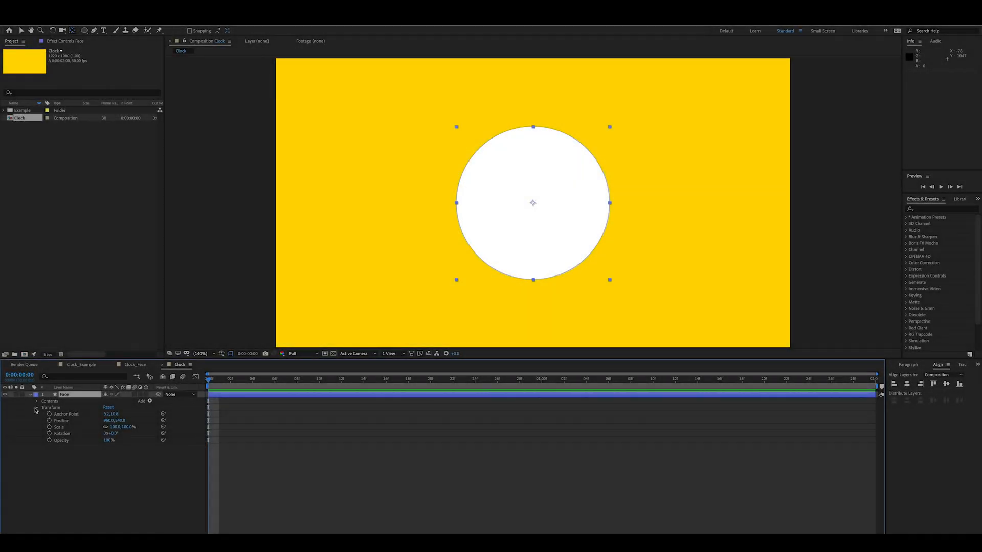
pyautogui.click(32, 409)
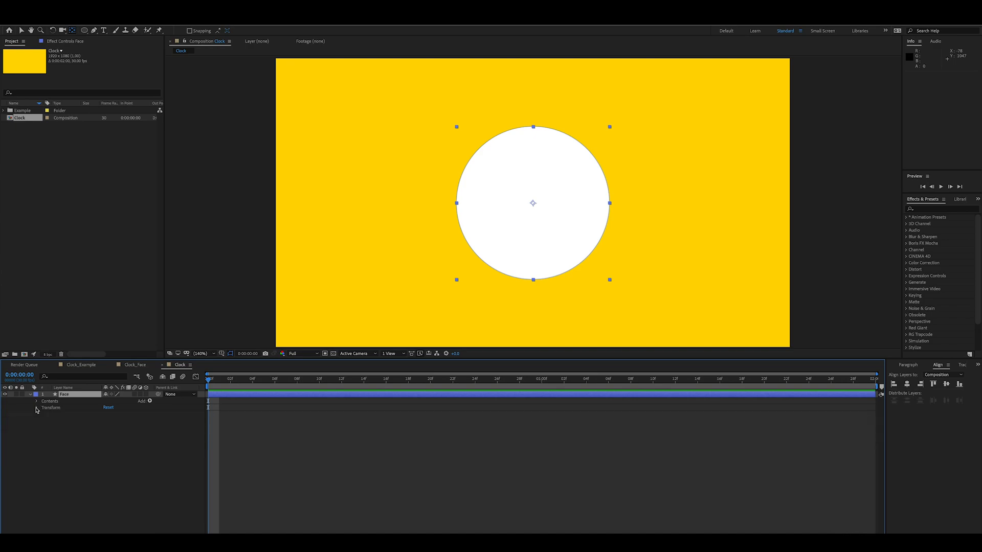
pyautogui.click(71, 437)
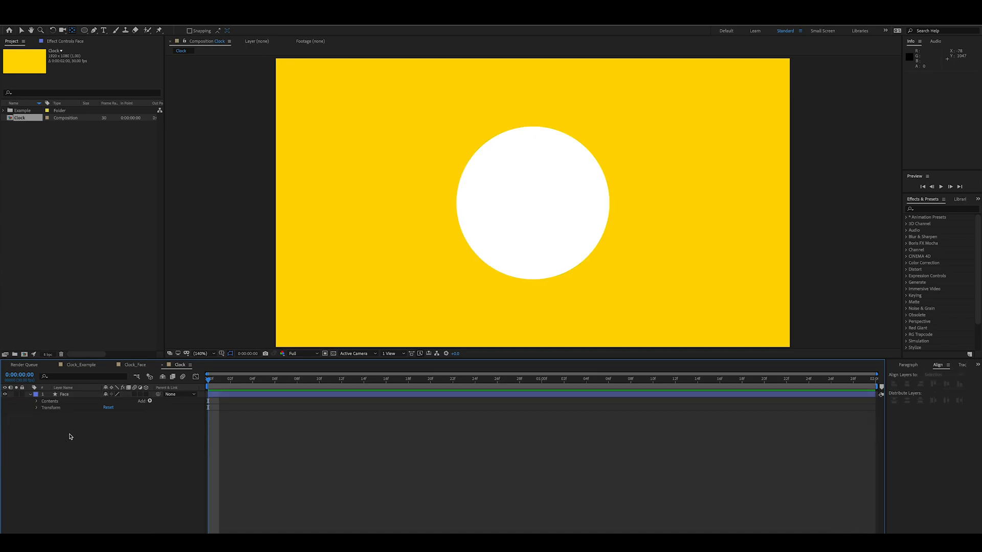
# Step: Show only the Edge layer in the Clock_Example composition for reference, and return to the Clock composition
pyautogui.click(78, 364)
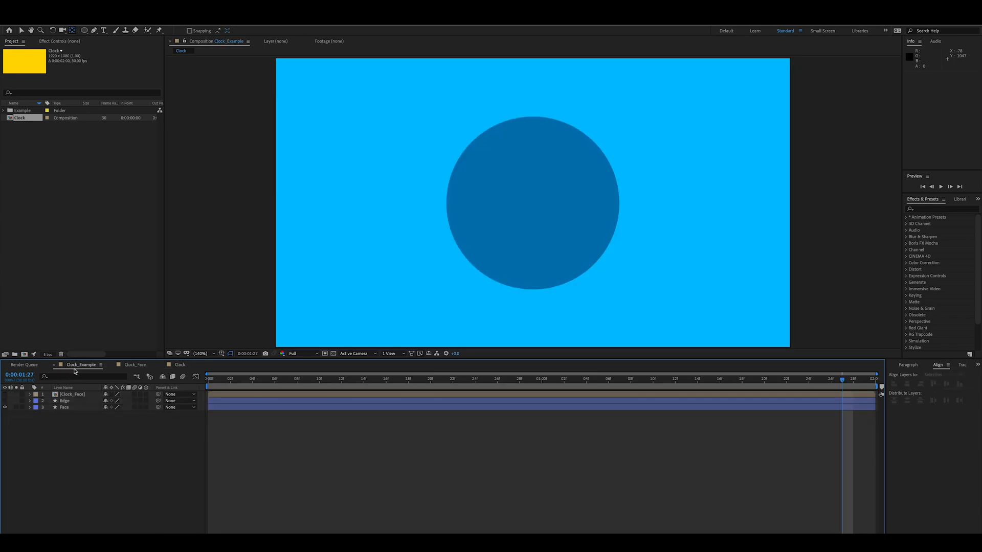
pyautogui.click(5, 407)
pyautogui.click(5, 401)
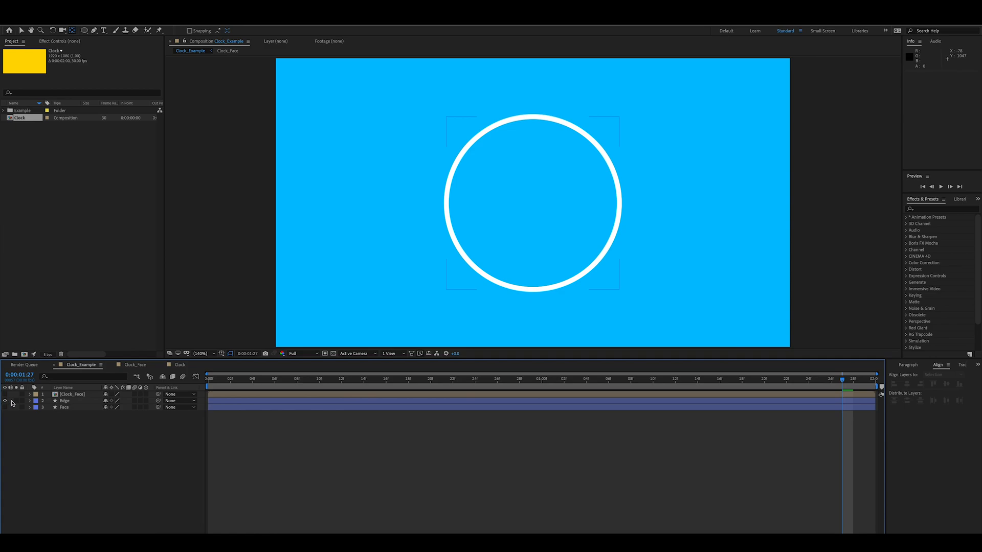
pyautogui.click(180, 365)
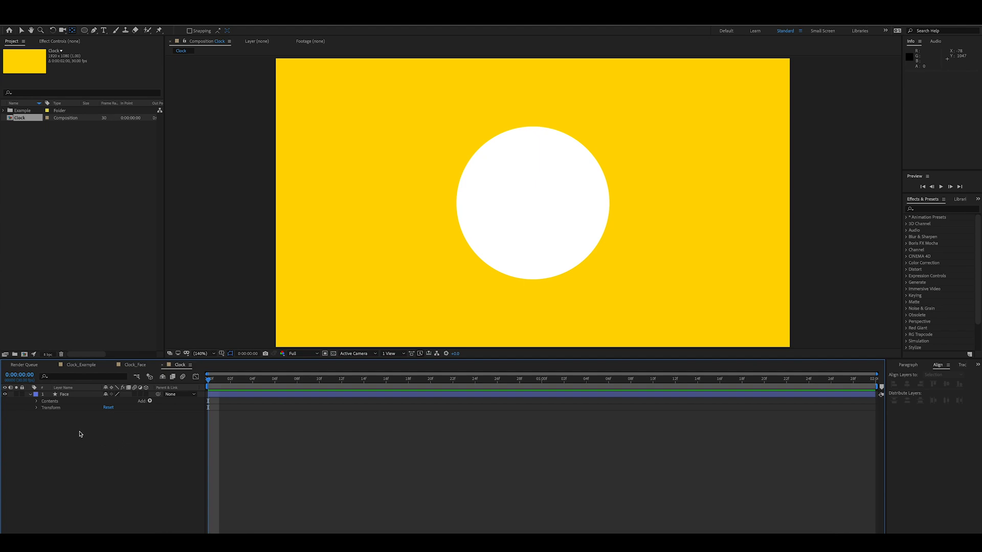
# Step: Save the project, then hide and duplicate the Face layer in the Clock composition
pyautogui.click(74, 397)
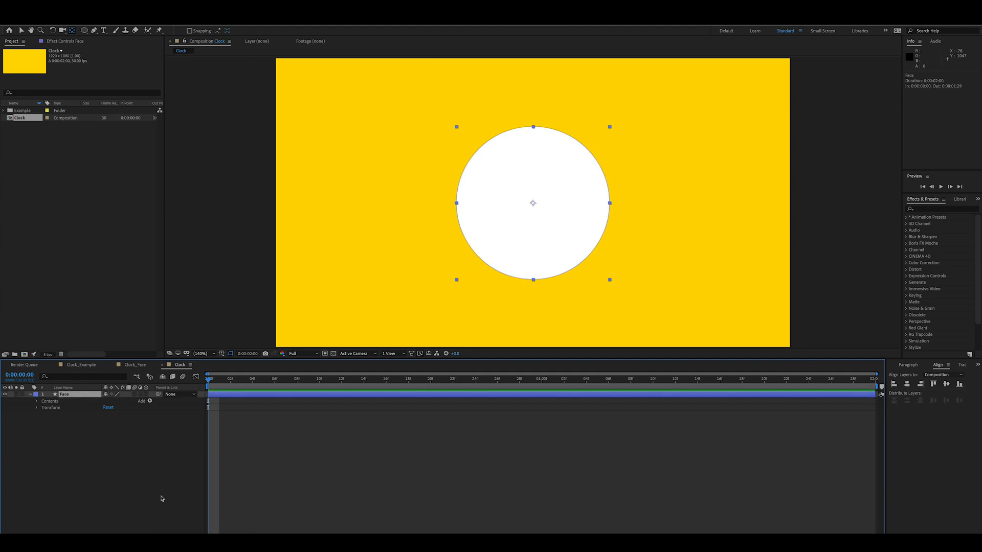
pyautogui.press('super+s')
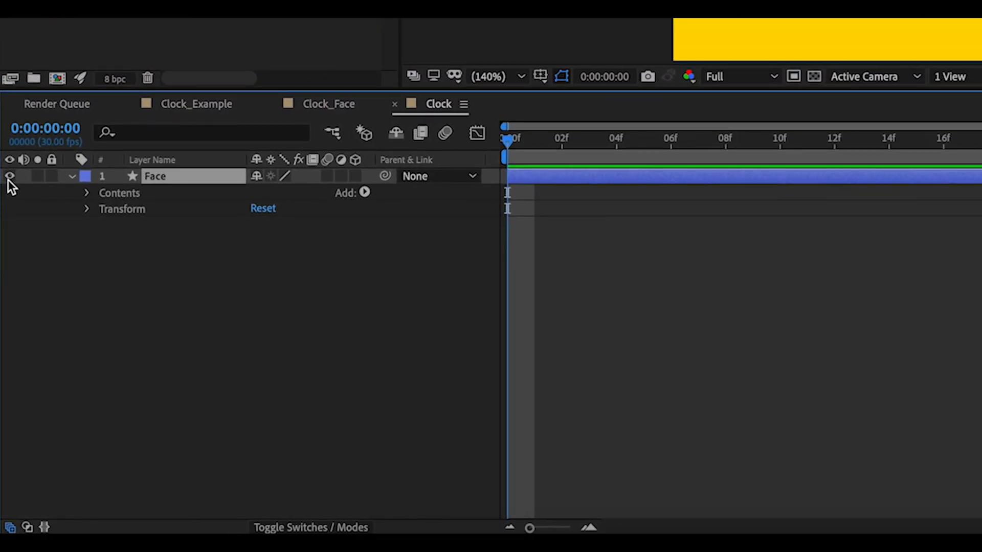
pyautogui.click(9, 177)
pyautogui.press('super+d')
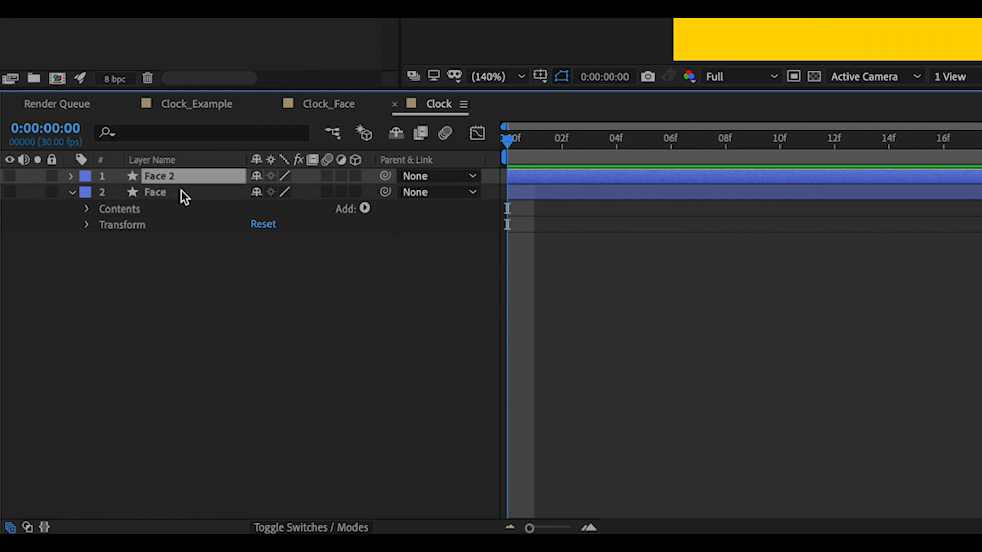
# Step: Make the duplicated Face layer visible and rename it Edge
pyautogui.click(8, 177)
pyautogui.click(8, 177)
pyautogui.click(10, 176)
pyautogui.rightClick(183, 177)
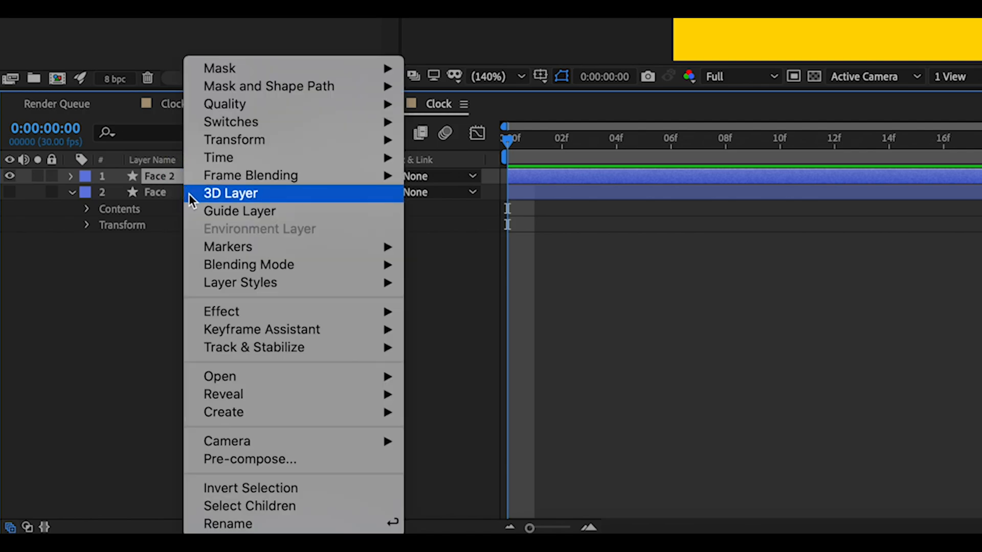
pyautogui.click(264, 525)
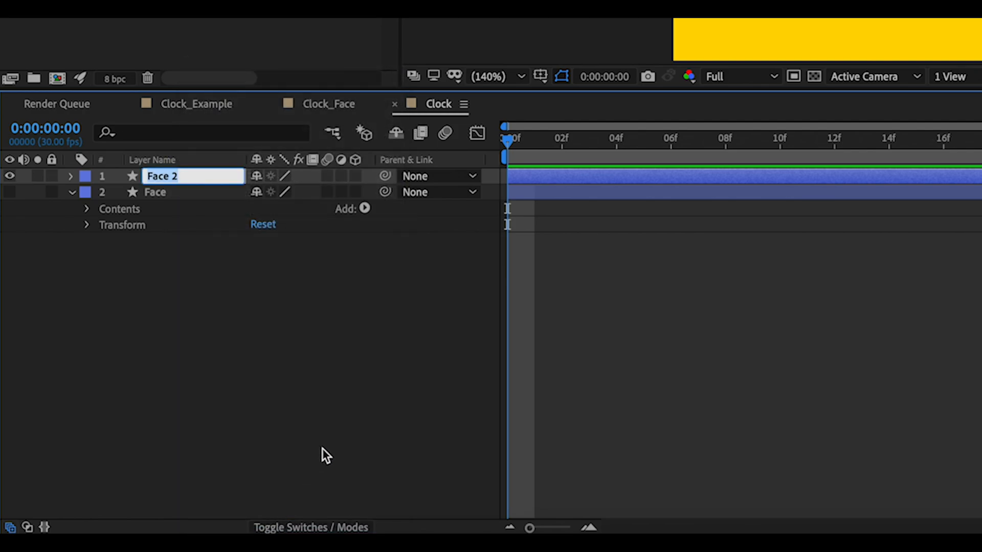
pyautogui.write('Edge')
pyautogui.press('Return')
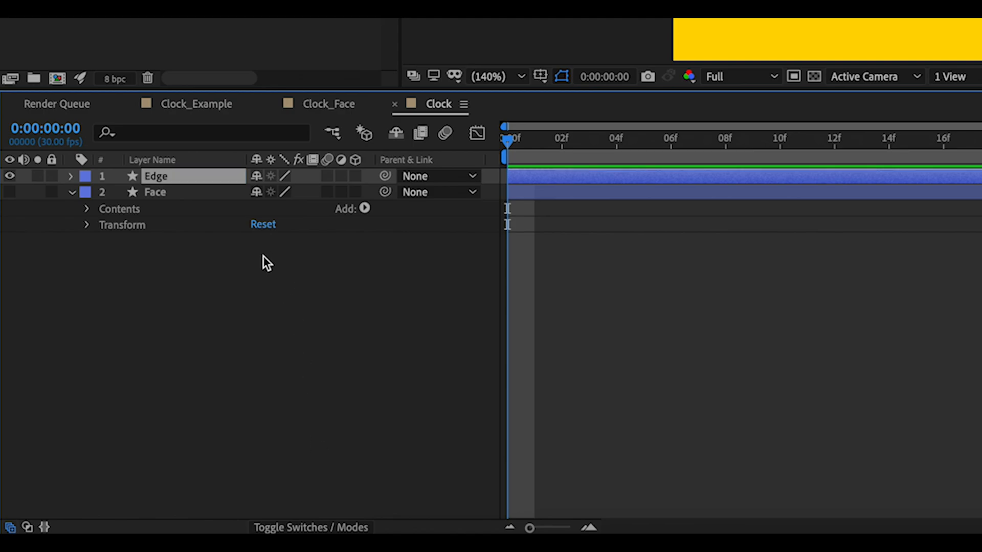
# Step: Collapse the Face layer and delete Fill 1 from the Edge layer's Ellipse 1 contents
pyautogui.click(80, 204)
pyautogui.click(72, 193)
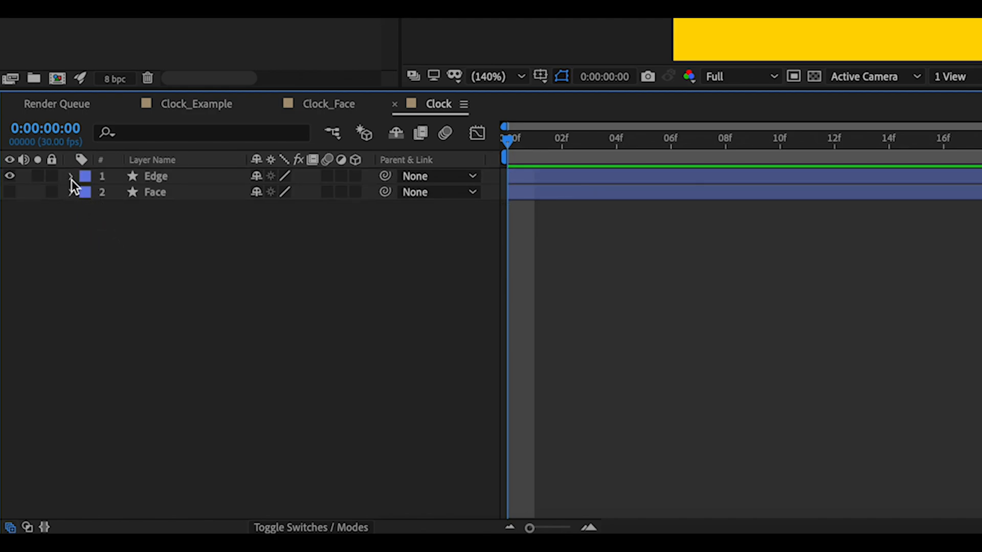
pyautogui.click(71, 177)
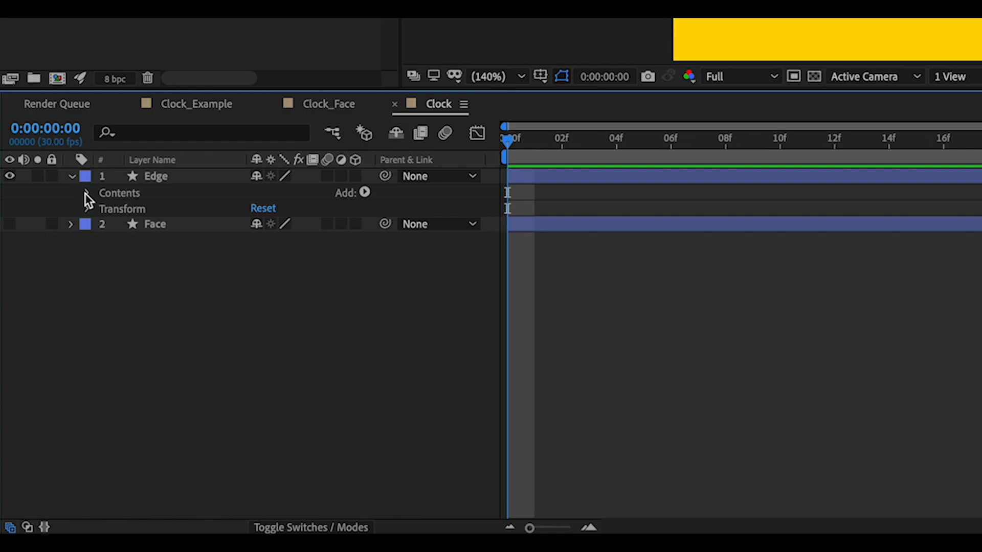
pyautogui.click(87, 196)
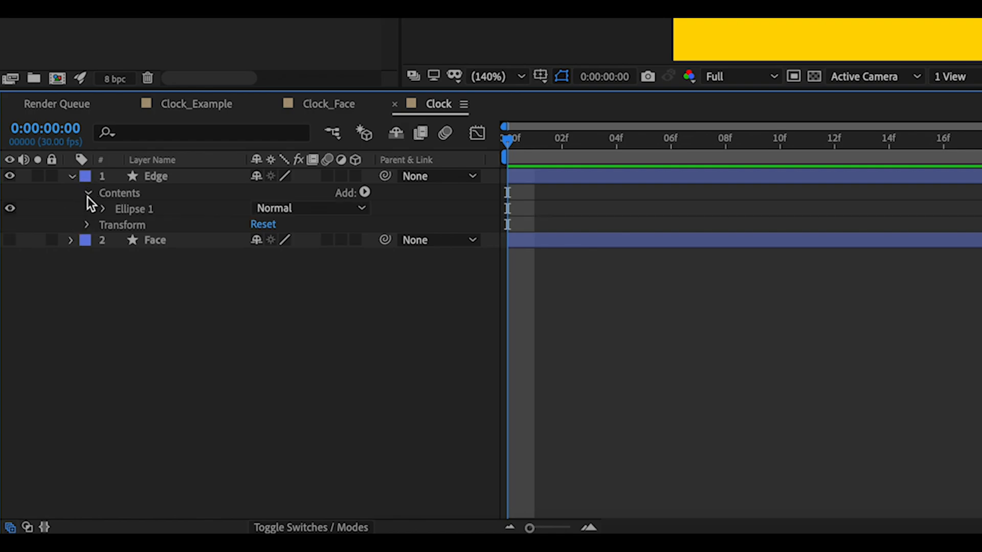
pyautogui.click(103, 209)
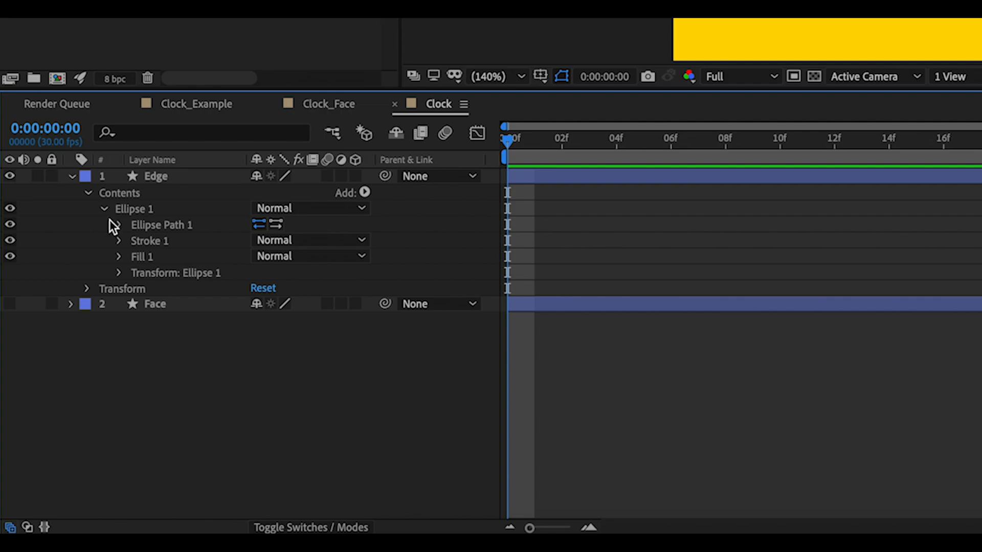
pyautogui.click(142, 258)
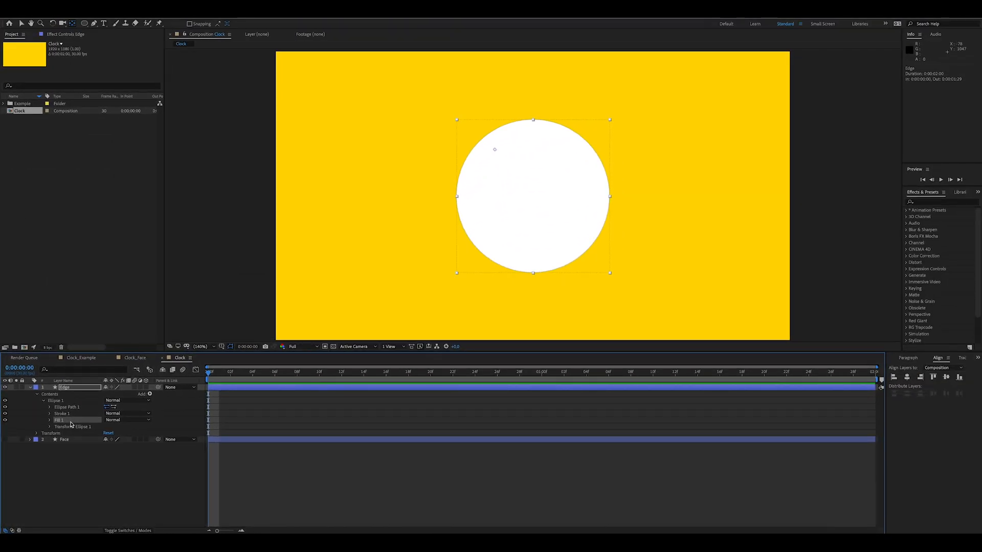
pyautogui.press('Delete')
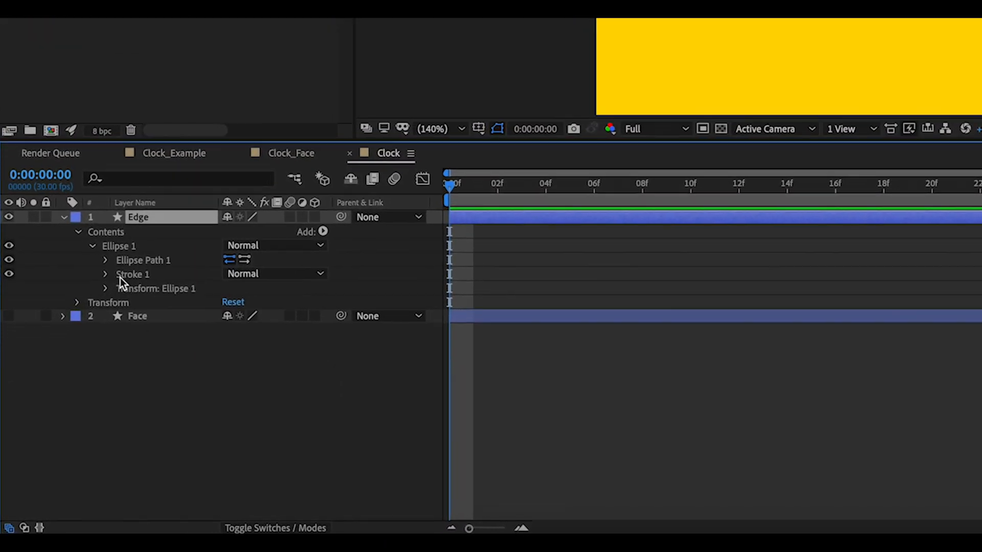
# Step: Set the stroke width of the Edge layer's Stroke 1 to 10
pyautogui.click(105, 275)
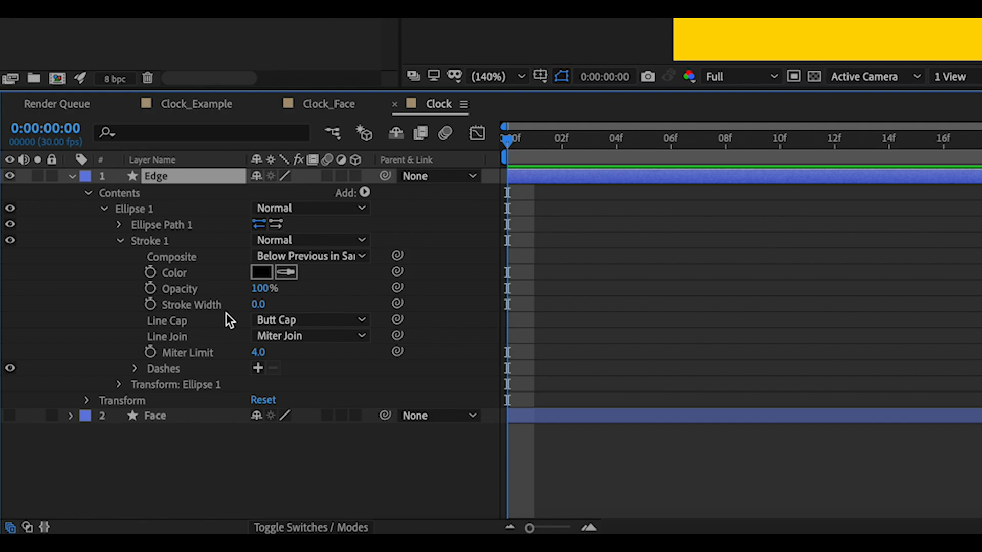
pyautogui.click(119, 241)
pyautogui.click(119, 242)
pyautogui.click(256, 306)
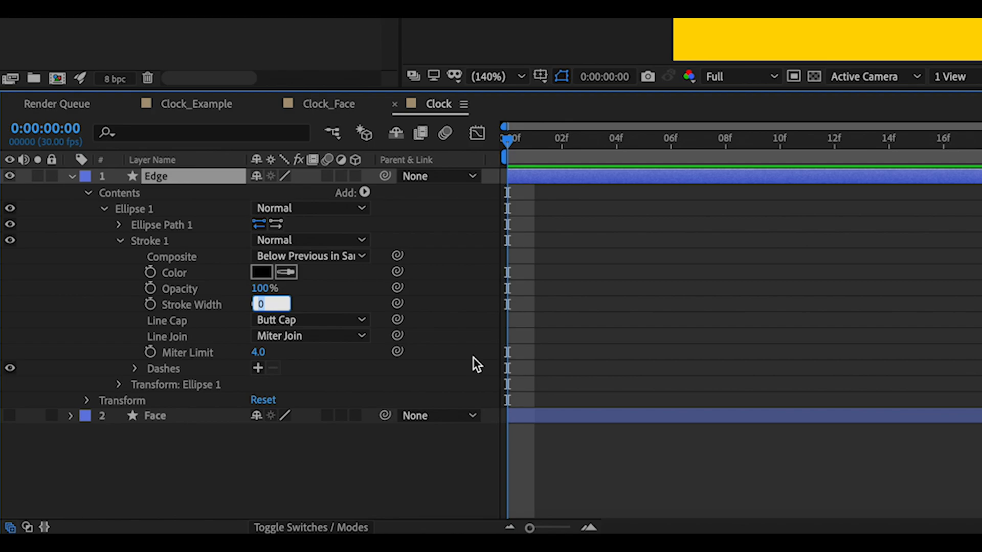
pyautogui.write('10')
pyautogui.press('Return')
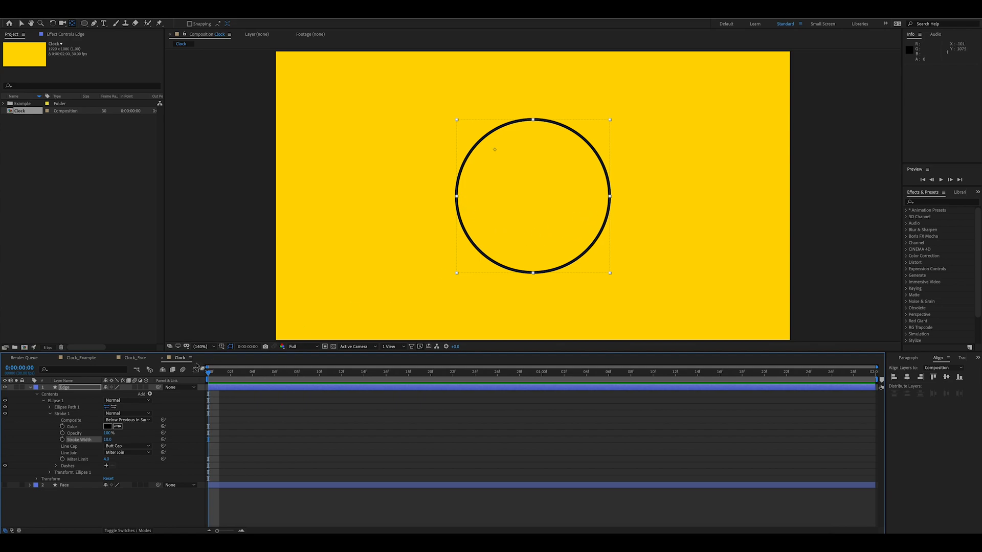
# Step: Try stroke widths of 30 and 20 on the Edge layer's Stroke 1
pyautogui.click(107, 440)
pyautogui.write('30')
pyautogui.press('Return')
pyautogui.click(107, 440)
pyautogui.write('20')
pyautogui.press('Return')
# Step: Set the Edge layer's stroke width to 10, deselect the layer and make the Face layer visible
pyautogui.click(106, 440)
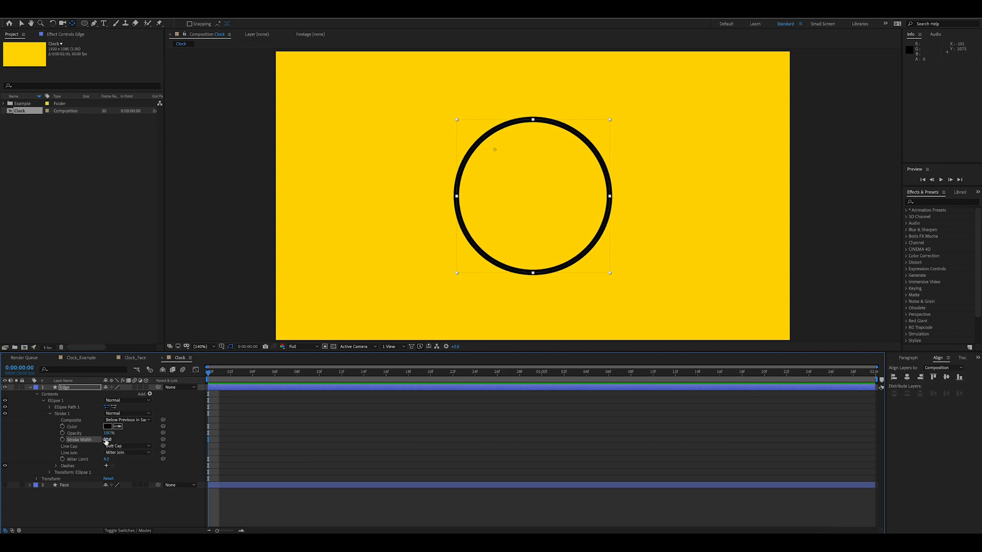
pyautogui.write('10')
pyautogui.press('Return')
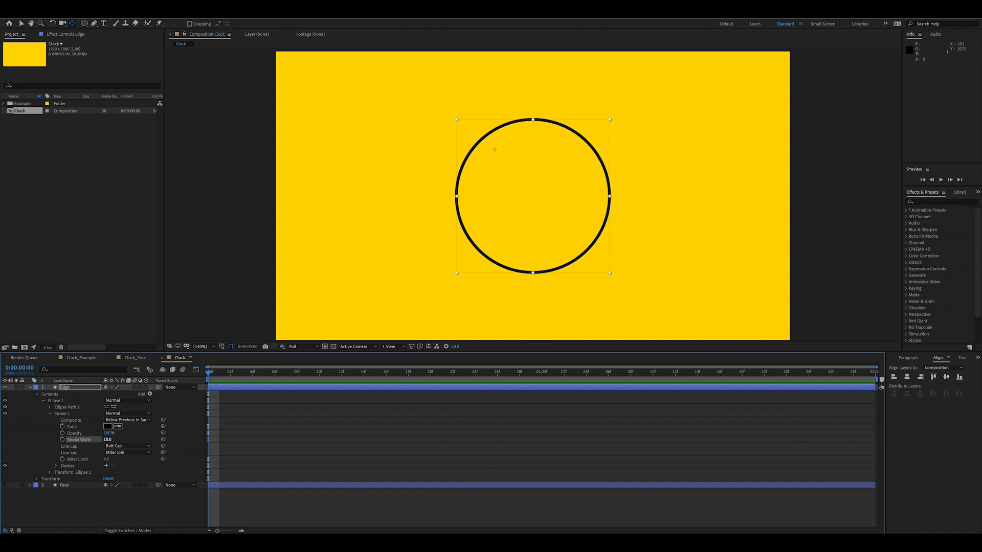
pyautogui.click(104, 506)
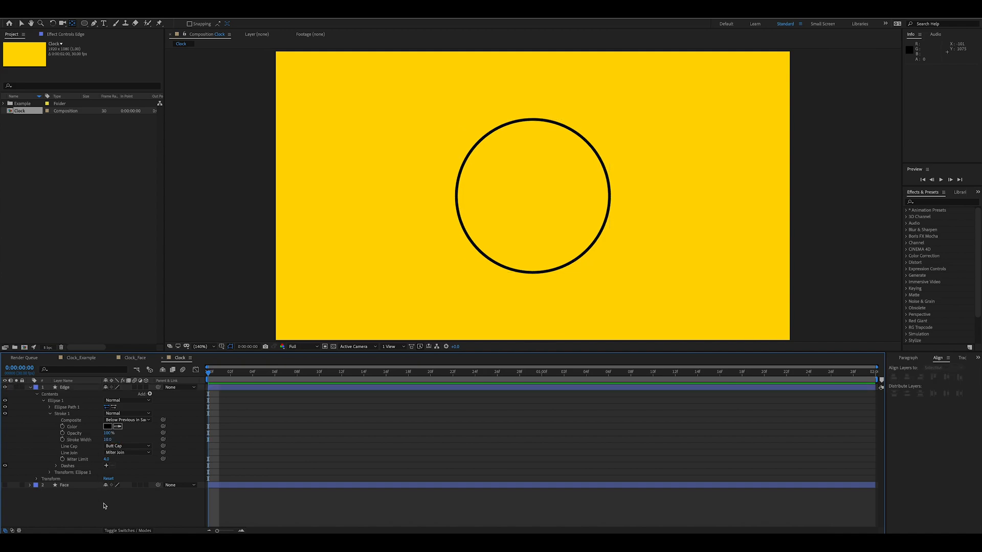
pyautogui.click(5, 486)
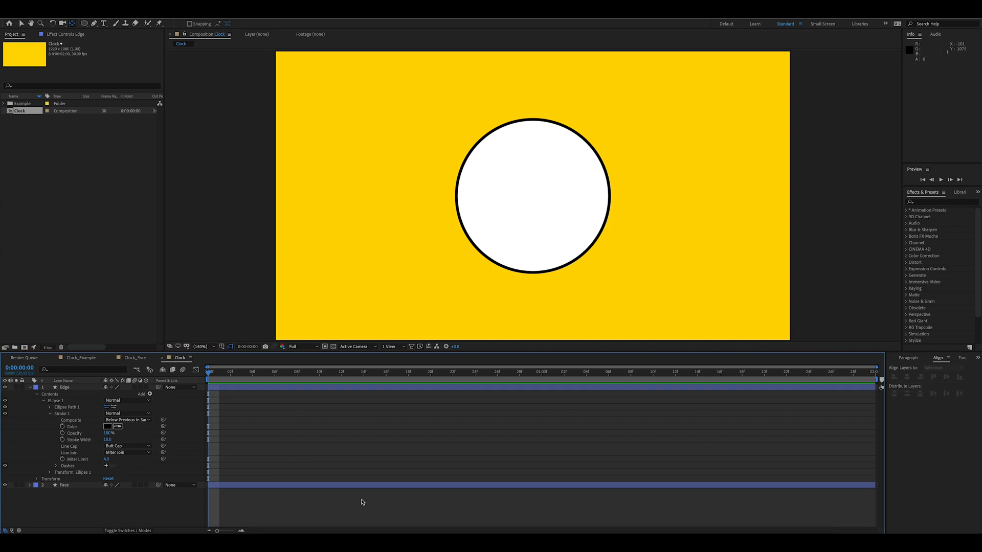
# Step: Show the Face layer together with the Edge layer in the Clock_Example composition for comparison
pyautogui.click(81, 358)
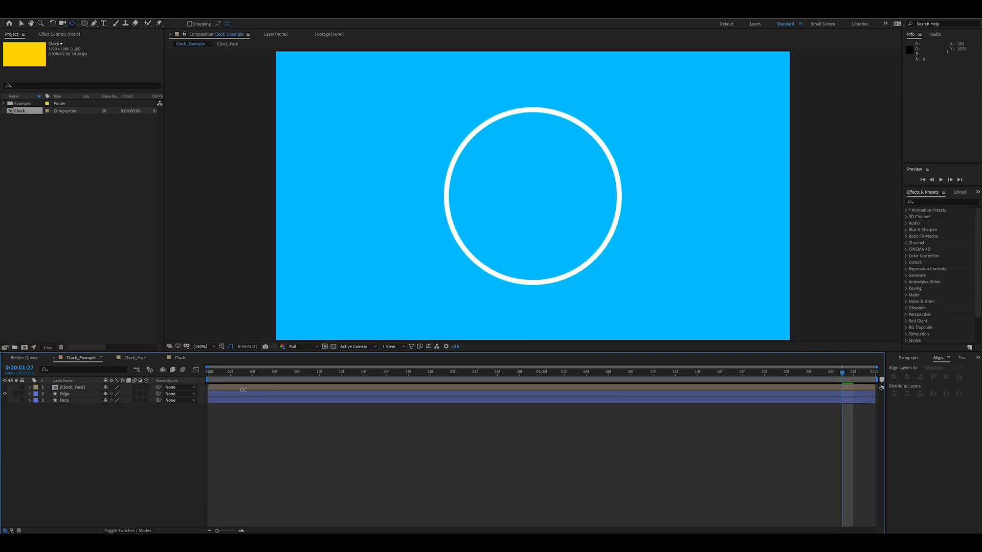
pyautogui.click(5, 400)
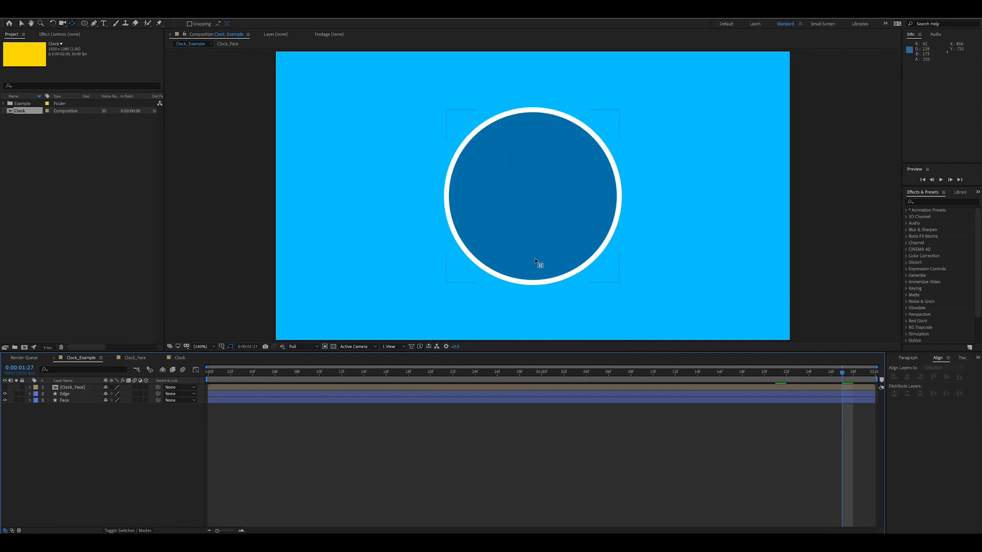
# Step: Return to the Clock composition and collapse the Edge layer's properties
pyautogui.click(180, 357)
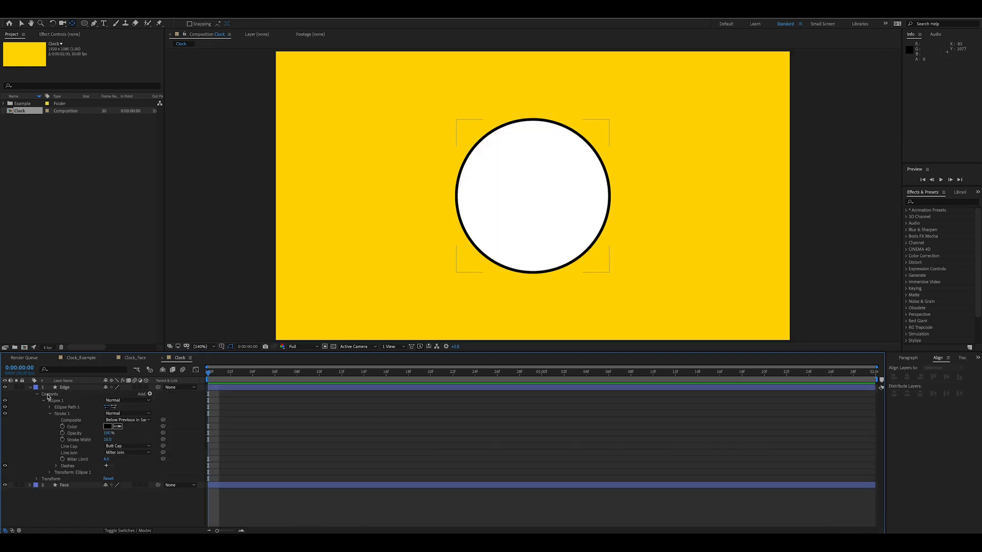
pyautogui.click(31, 387)
pyautogui.click(87, 415)
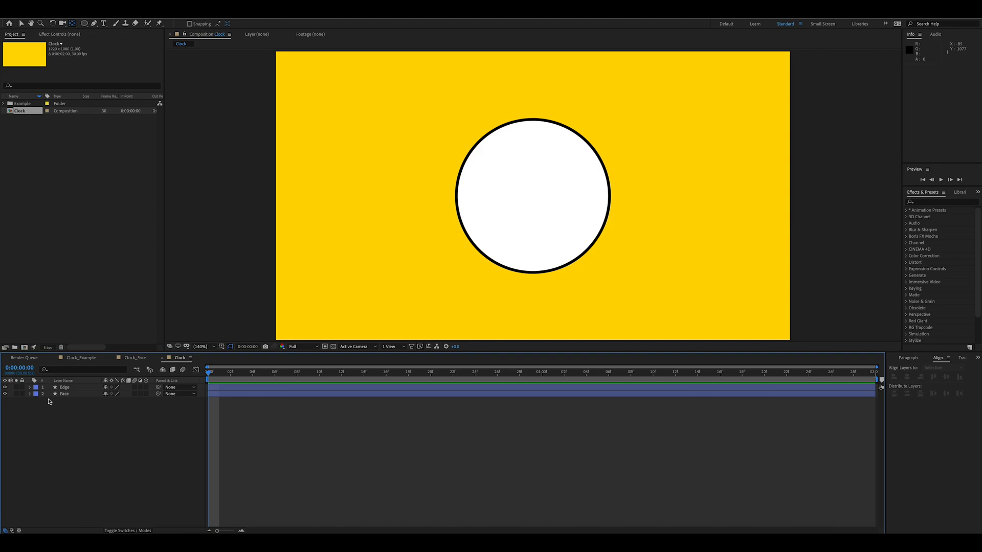
# Step: Hide the Edge and Face layers, and place a duplicate of the Face layer above Edge in the layer stack
pyautogui.click(72, 398)
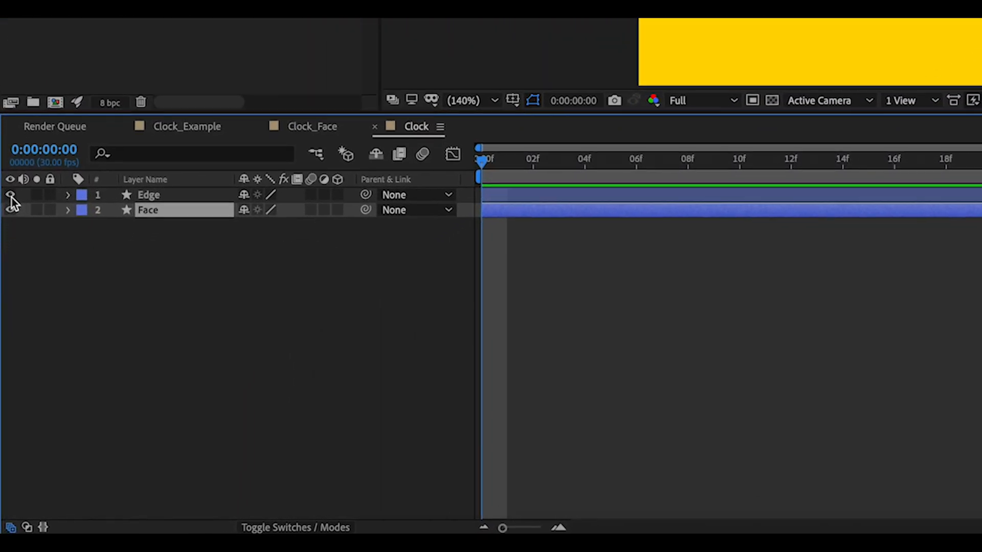
pyautogui.moveTo(5, 387); pyautogui.dragTo(5, 394)
pyautogui.click(161, 201)
pyautogui.click(173, 179)
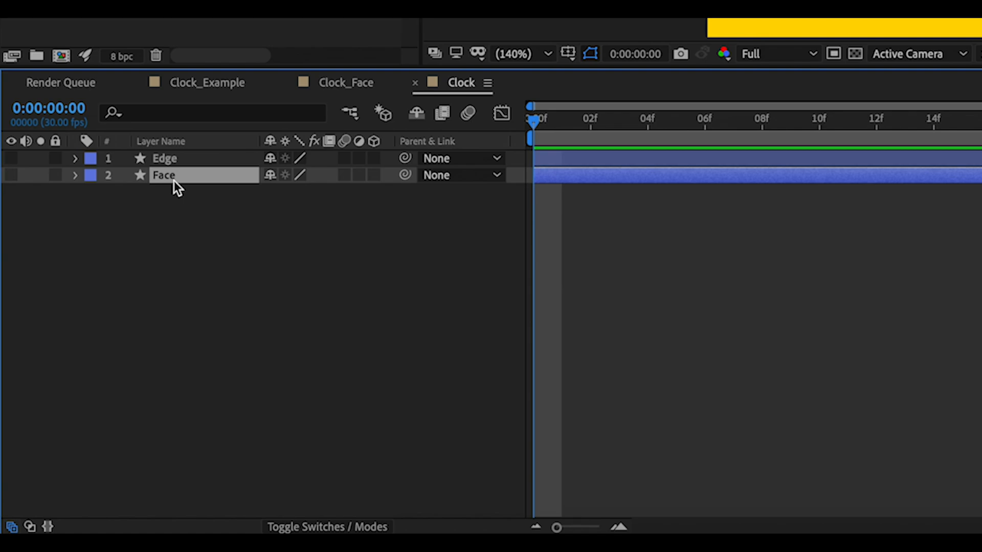
pyautogui.hotkey('ctrl', 'd')
pyautogui.moveTo(173, 180); pyautogui.dragTo(178, 157)
# Step: Rename the duplicated Face layer as Center
pyautogui.rightClick(179, 158)
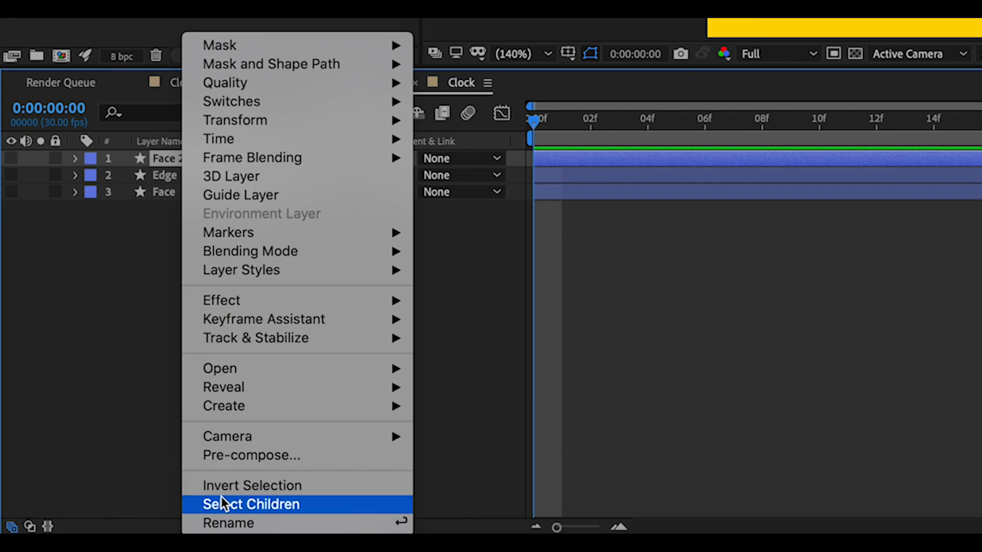
pyautogui.click(225, 523)
pyautogui.write('Center')
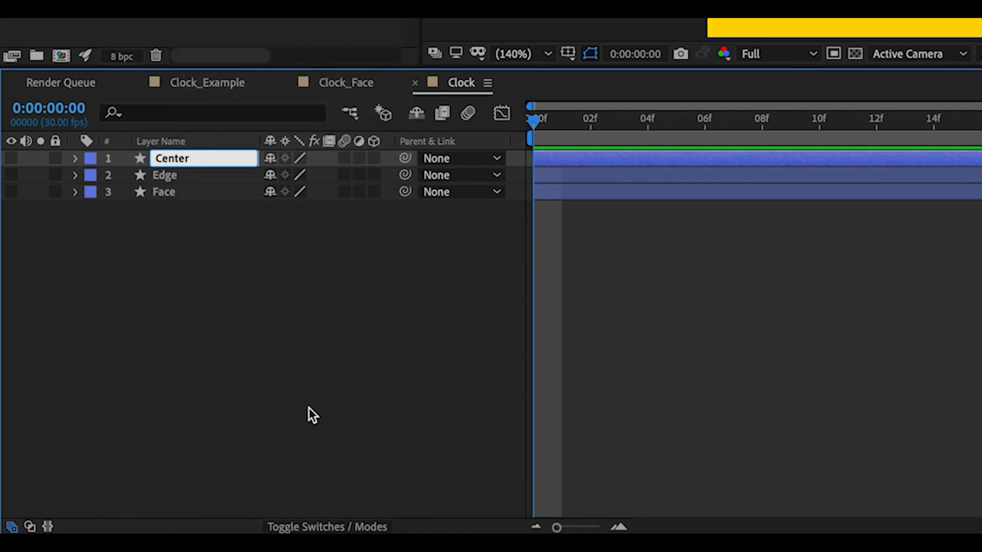
pyautogui.press('Return')
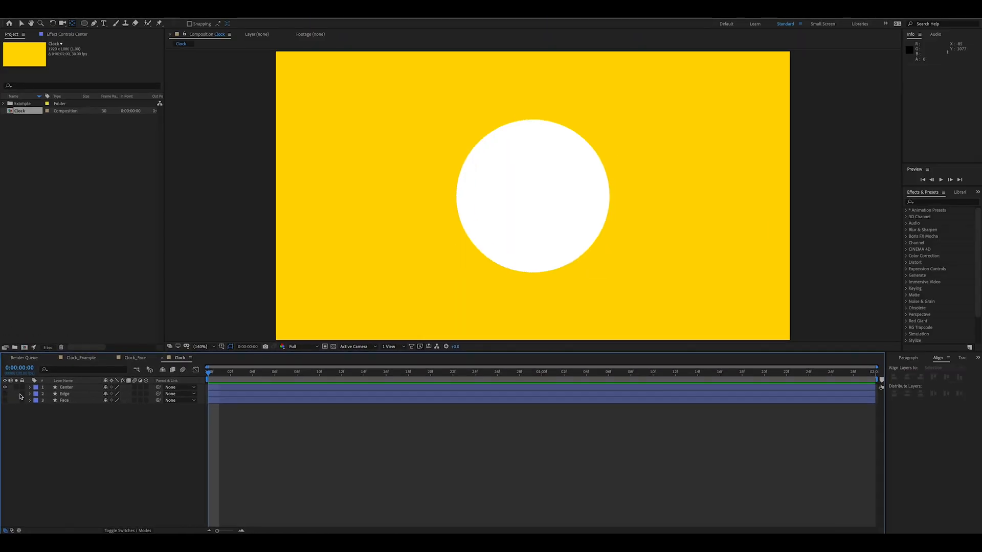
# Step: Change the Fill 1 color of the Center layer's Ellipse 1 to black
pyautogui.click(67, 388)
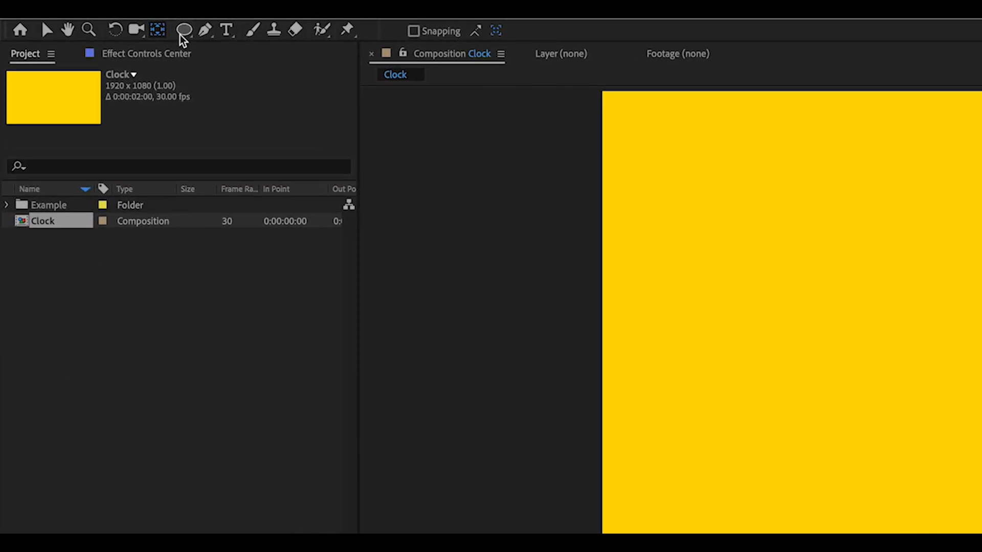
pyautogui.click(181, 33)
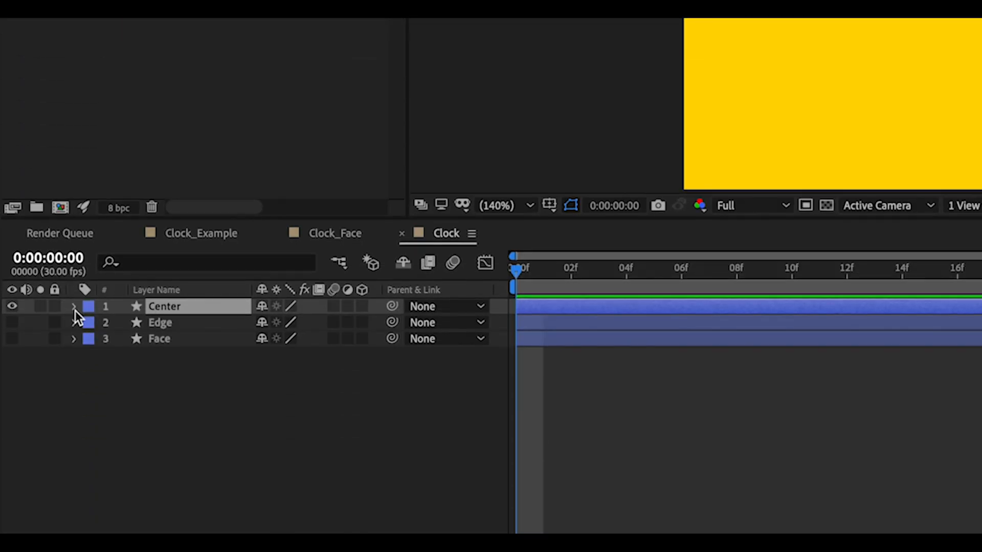
pyautogui.click(75, 307)
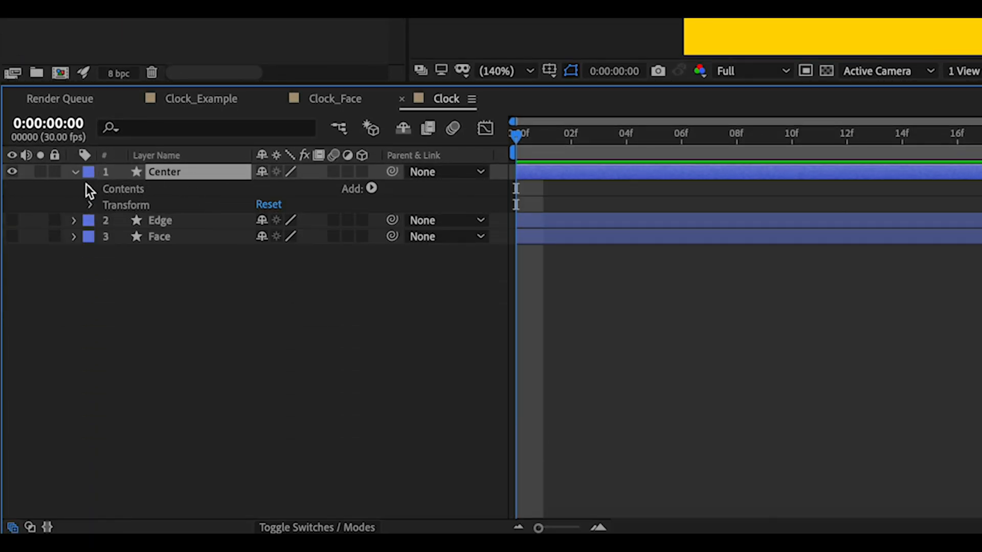
pyautogui.click(91, 189)
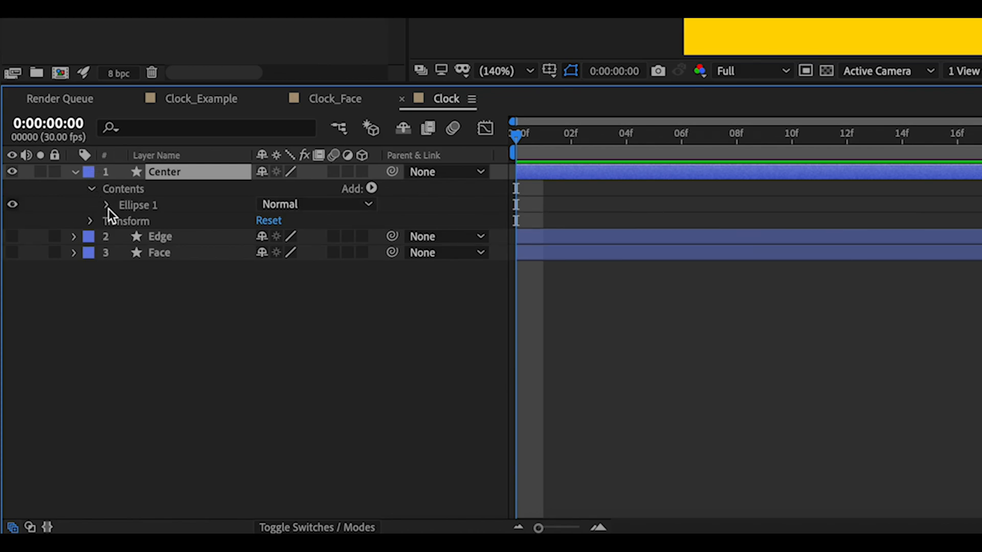
pyautogui.click(107, 205)
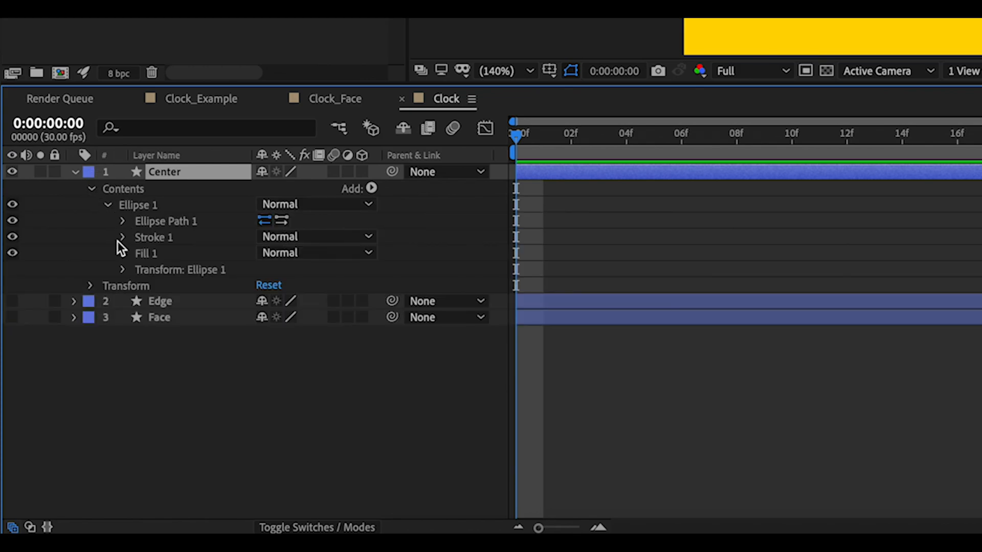
pyautogui.click(123, 254)
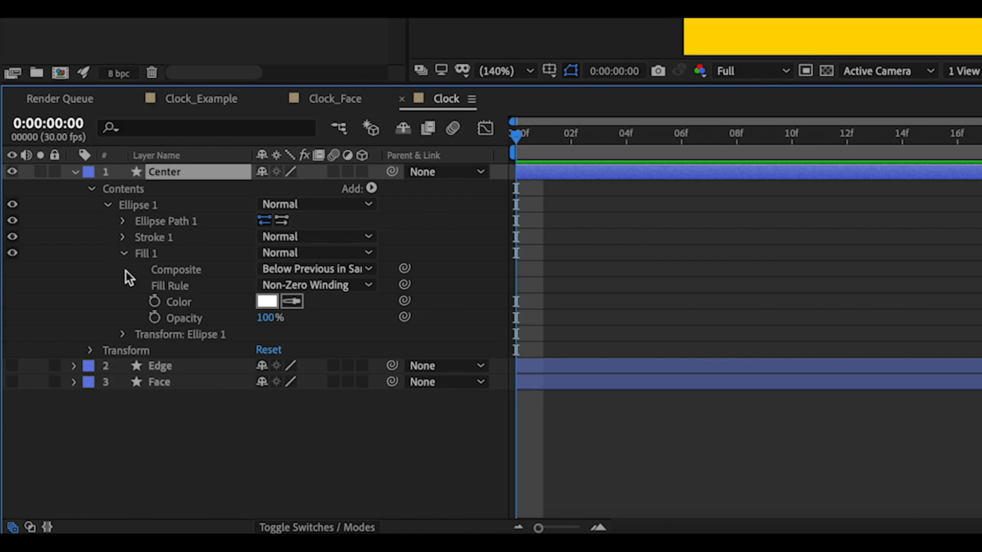
pyautogui.click(265, 302)
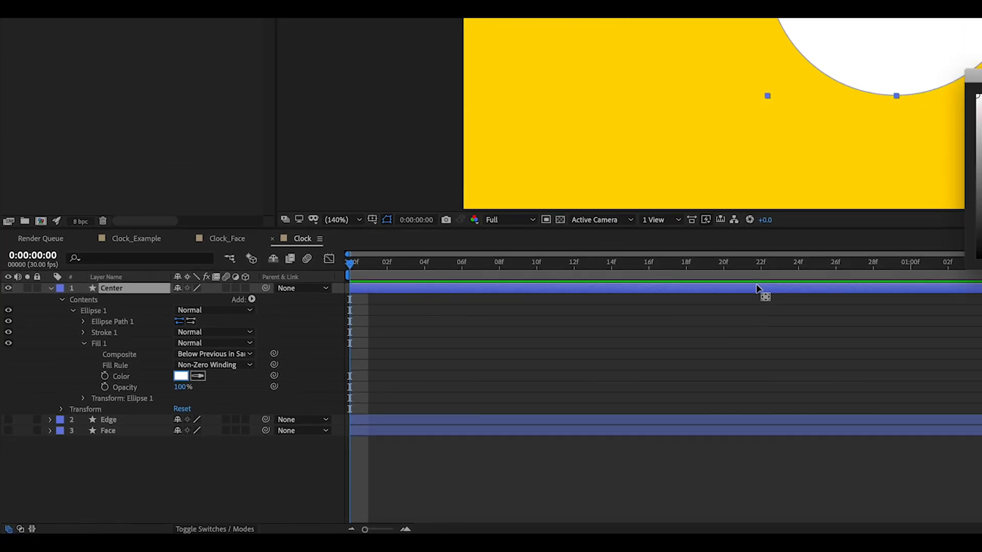
pyautogui.moveTo(606, 329); pyautogui.dragTo(568, 376)
pyautogui.click(741, 277)
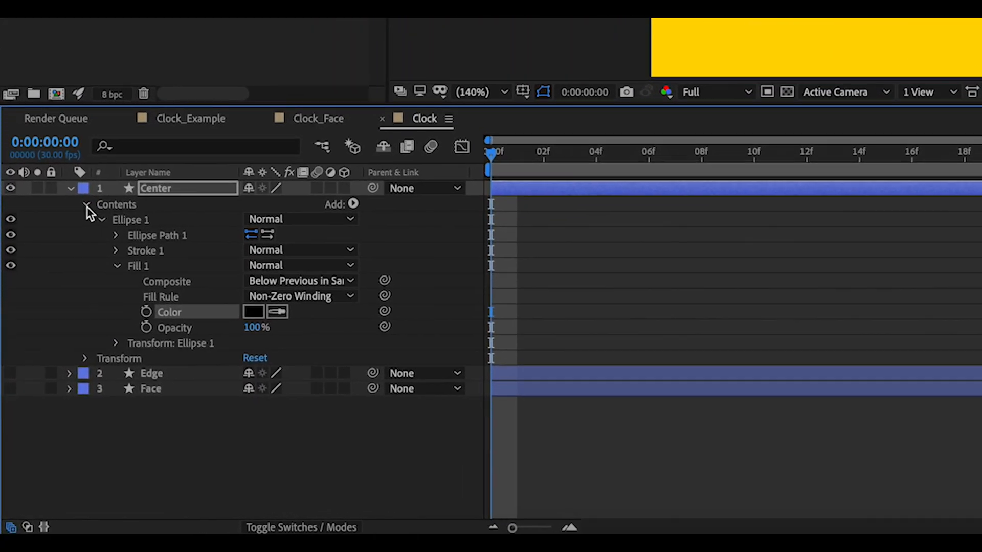
# Step: Try a scale of 20% on the Center layer
pyautogui.click(63, 297)
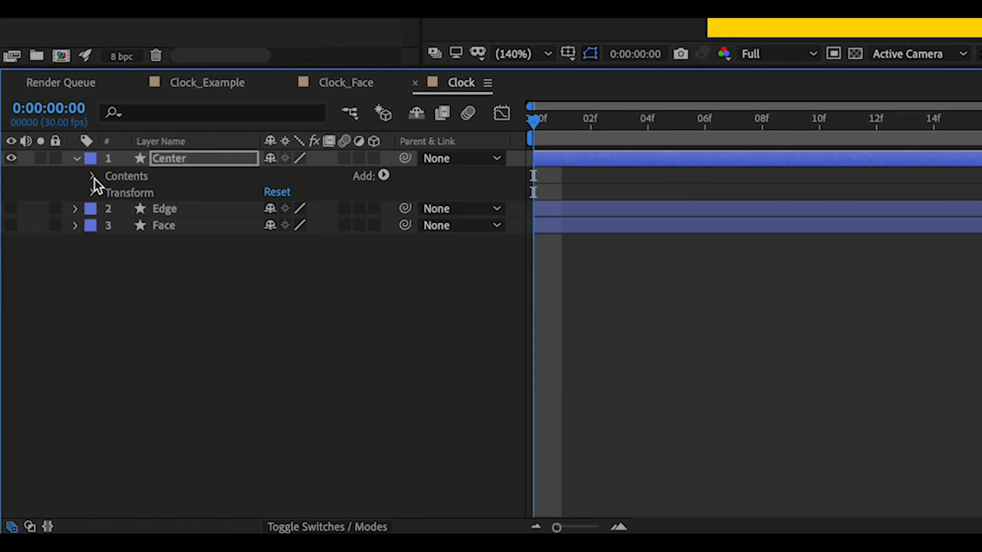
pyautogui.click(93, 194)
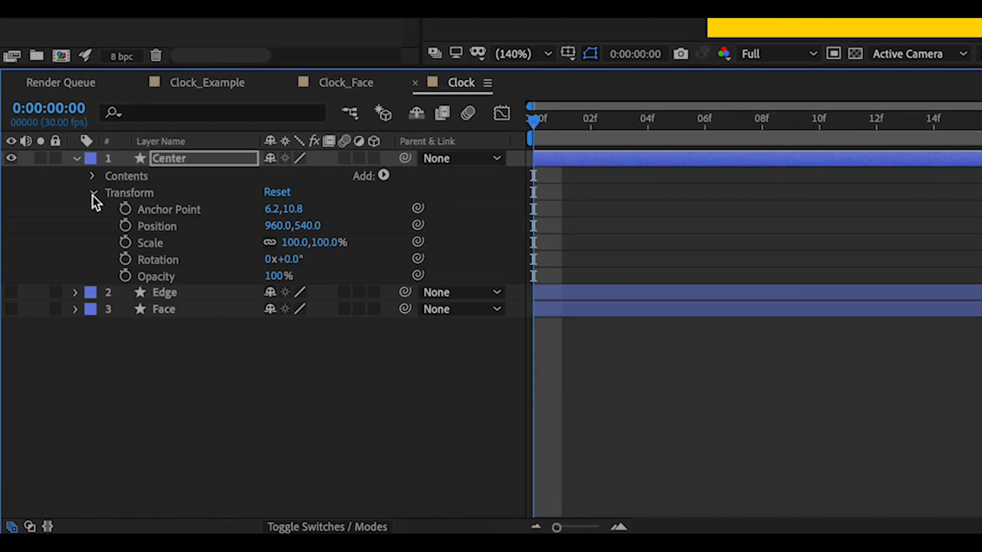
pyautogui.click(283, 243)
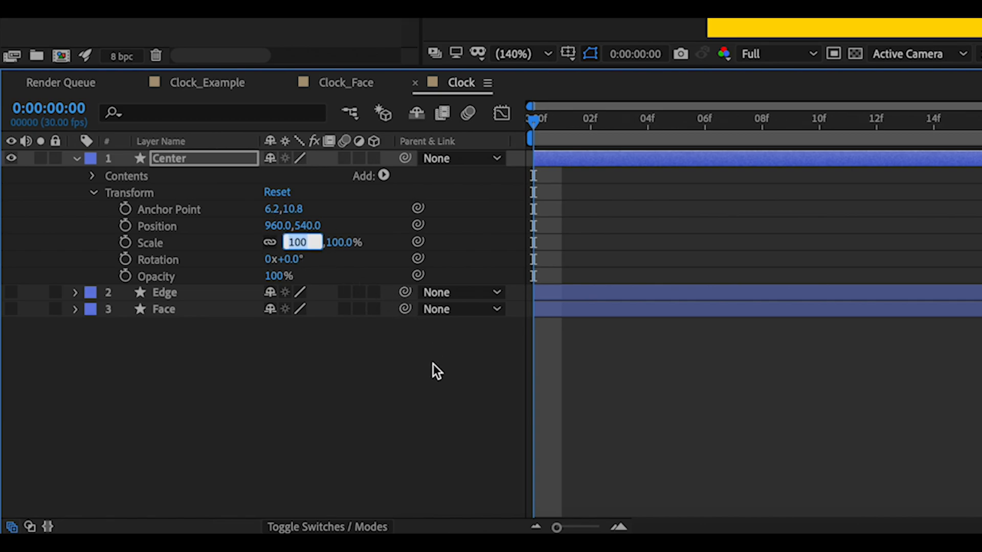
pyautogui.click(370, 361)
pyautogui.click(297, 242)
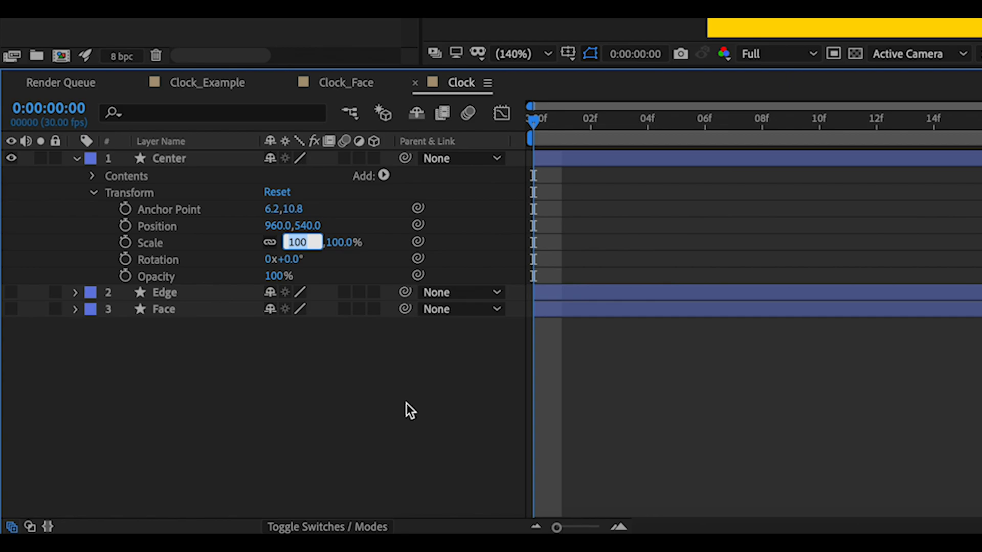
pyautogui.write('20')
pyautogui.press('Return')
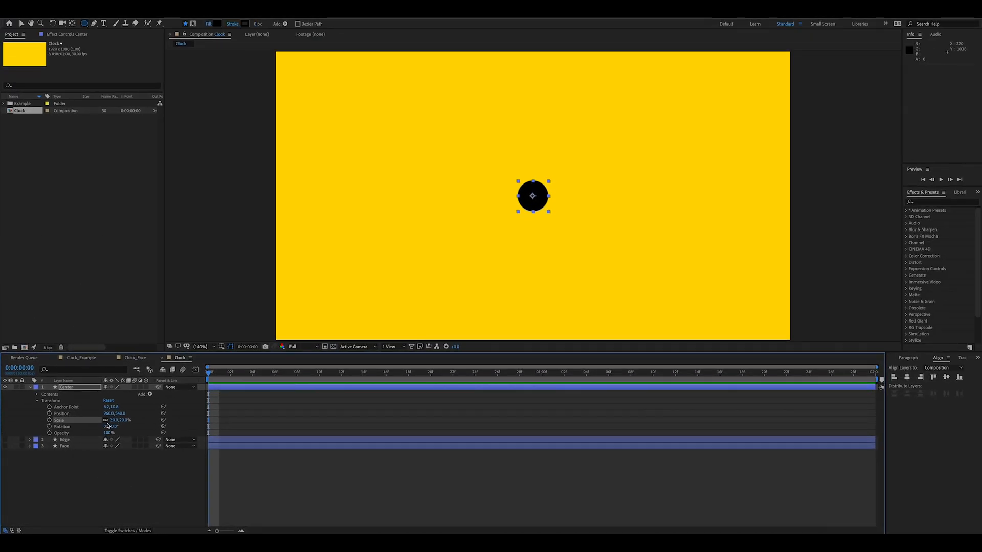
# Step: Set the Center layer's scale to 15%, deselect it and make the Face and Edge layers visible
pyautogui.click(113, 420)
pyautogui.write('15')
pyautogui.press('Return')
pyautogui.click(288, 470)
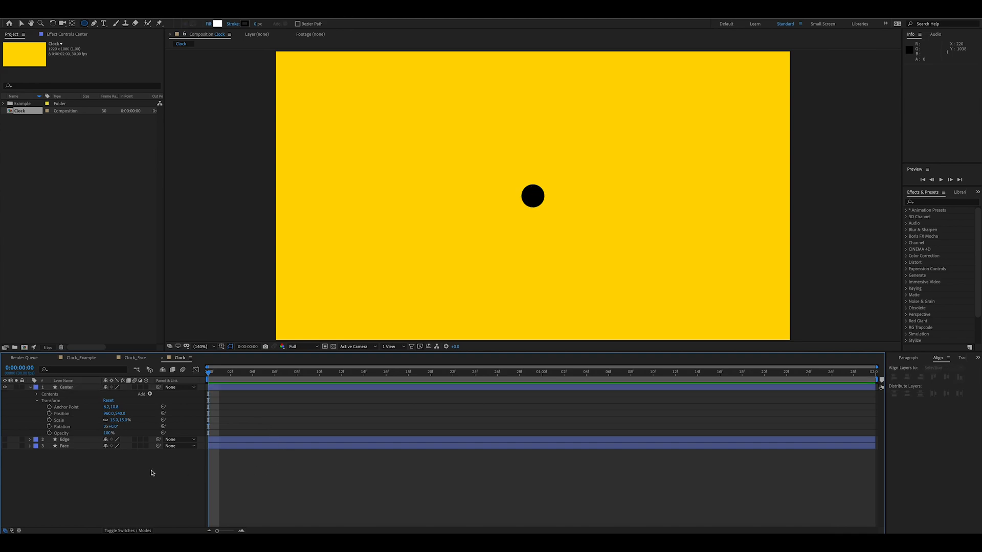
pyautogui.click(5, 446)
pyautogui.click(5, 440)
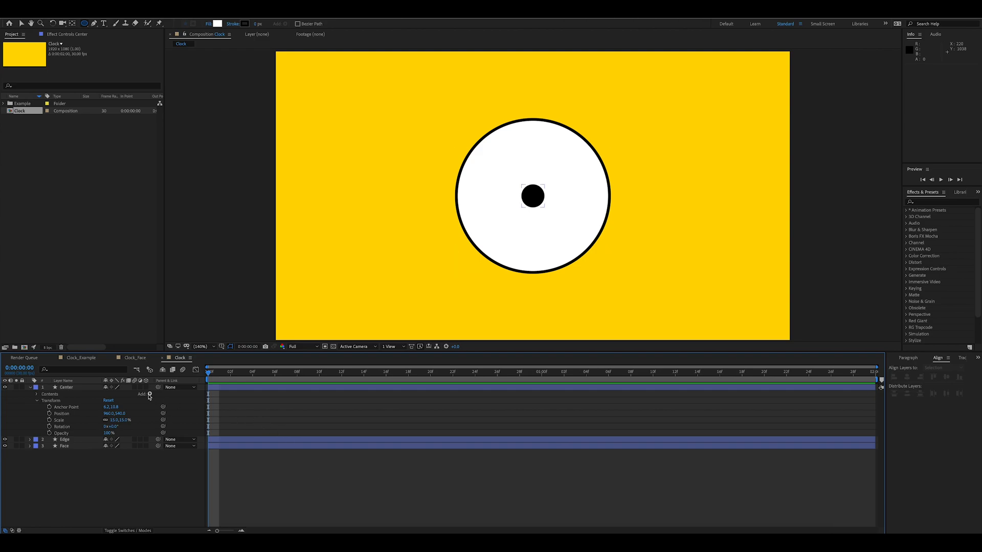
# Step: Inspect the nested Clock_Face composition in Clock_Example, toggling the Round layer's visibility to see what it contributes
pyautogui.click(81, 358)
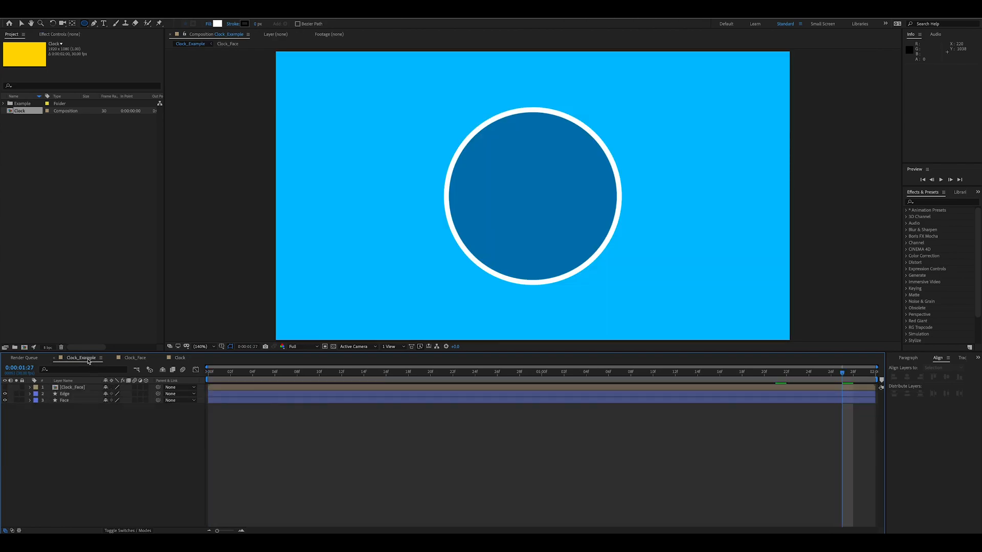
pyautogui.doubleClick(76, 388)
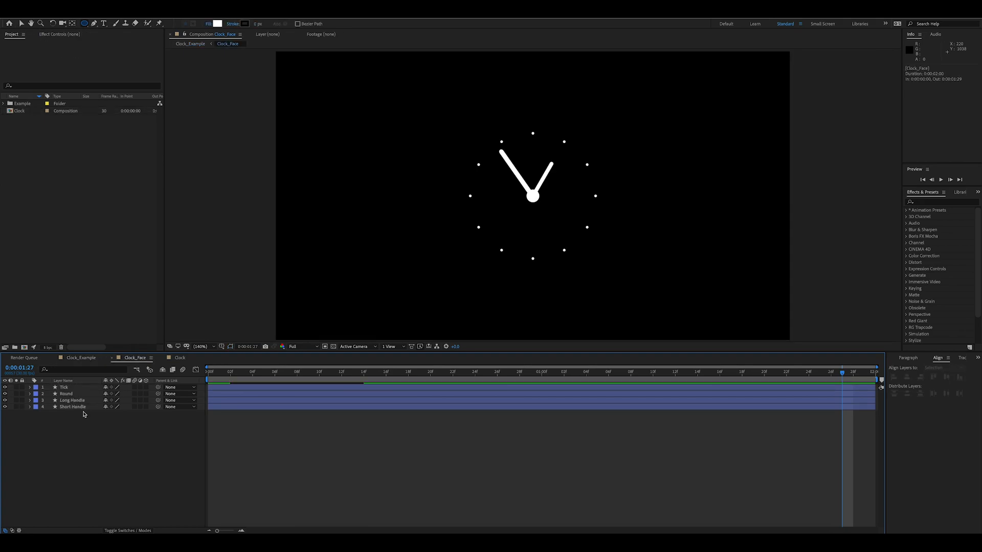
pyautogui.click(70, 389)
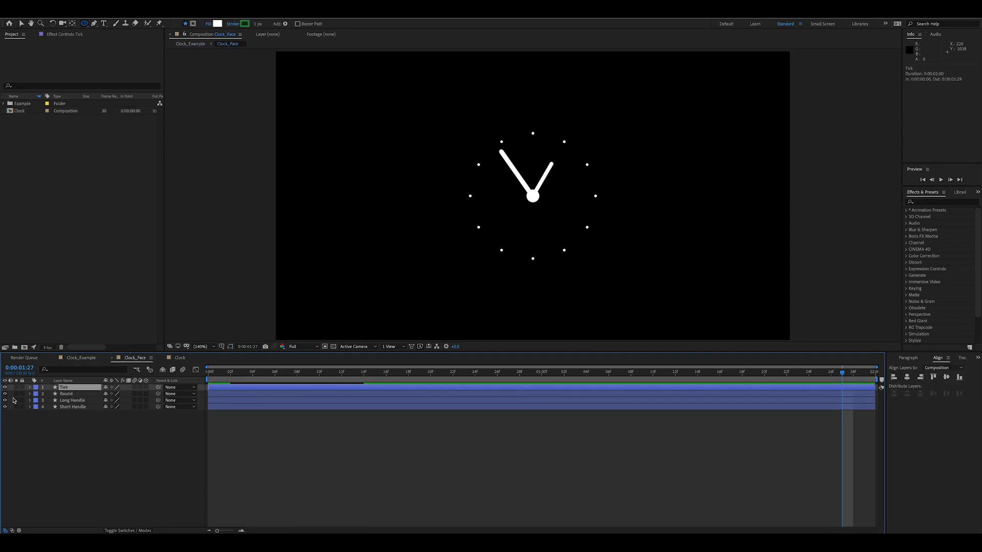
pyautogui.click(58, 395)
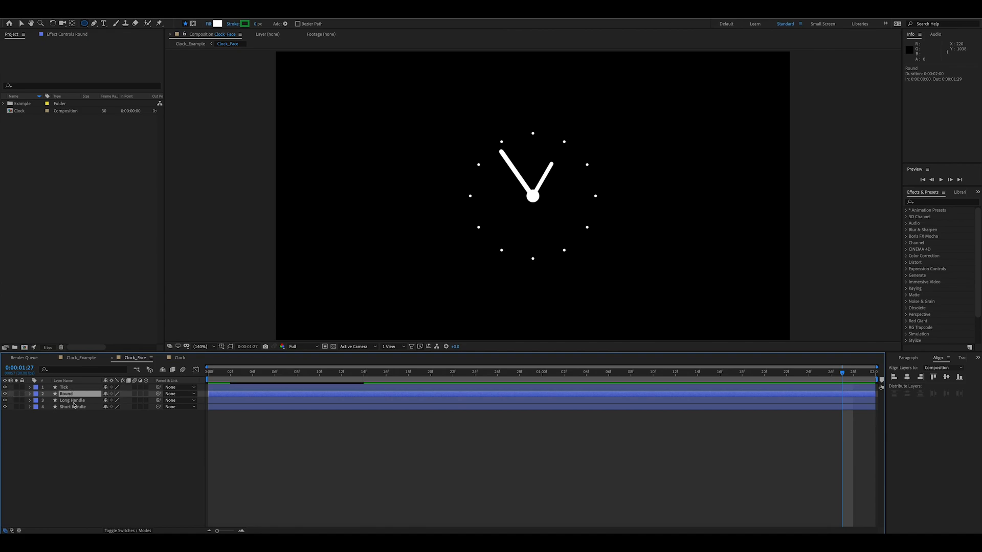
pyautogui.click(5, 394)
pyautogui.click(4, 394)
# Step: Return to the Clock composition and collapse the Center layer's properties
pyautogui.click(180, 357)
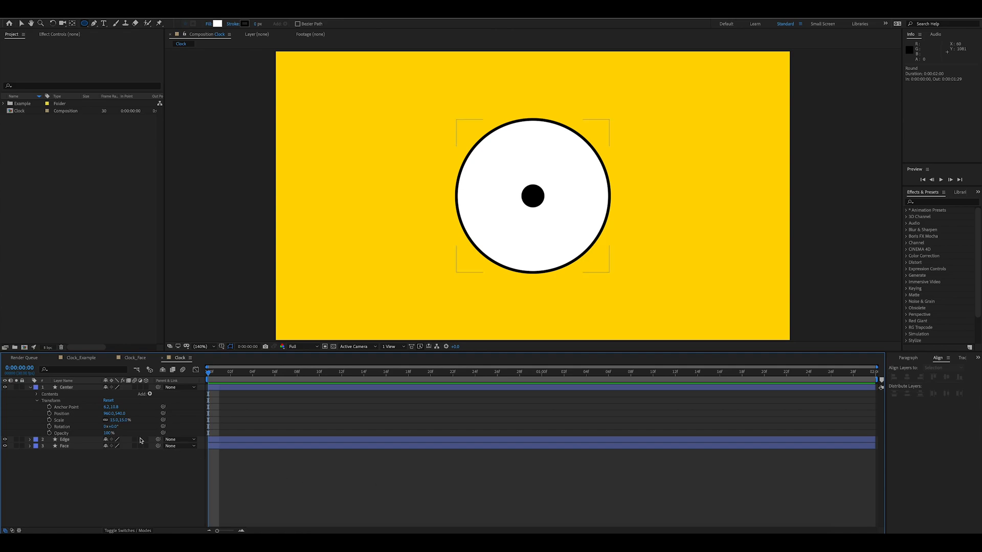
pyautogui.click(32, 389)
pyautogui.click(31, 387)
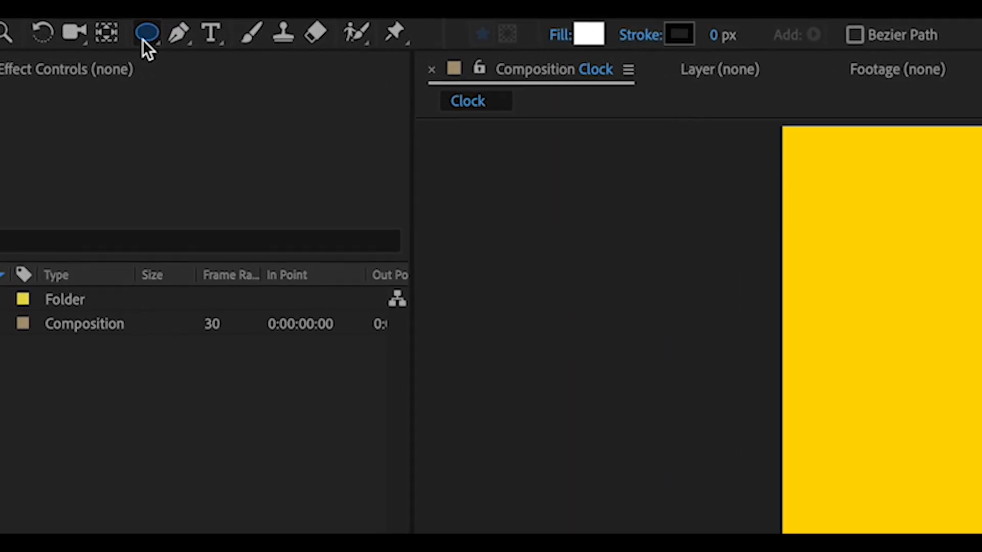
# Step: Draw a vertical rounded rectangle about 30 px wide and 245 px tall from near the face's upper edge to its center
pyautogui.moveTo(155, 41); pyautogui.dragTo(309, 74)
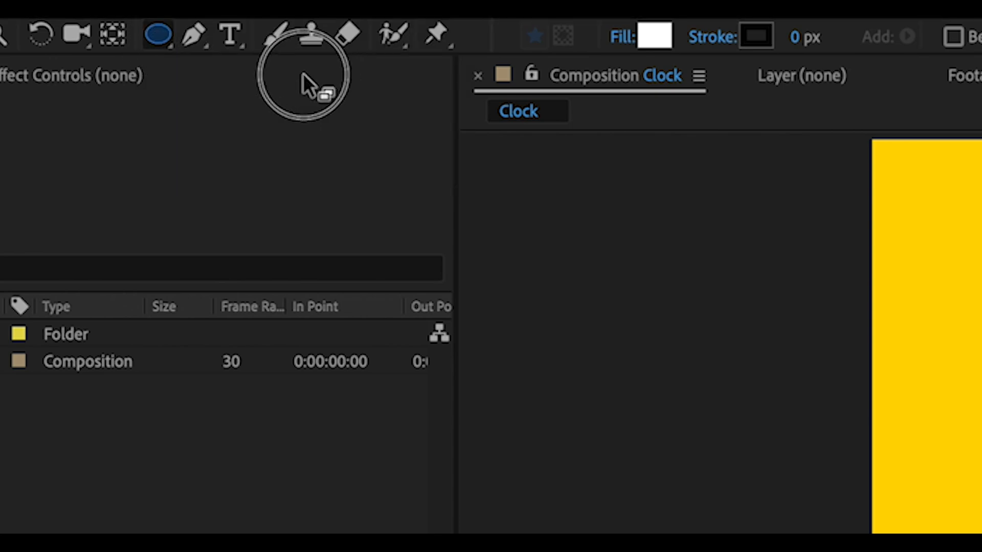
pyautogui.moveTo(166, 40); pyautogui.dragTo(226, 59)
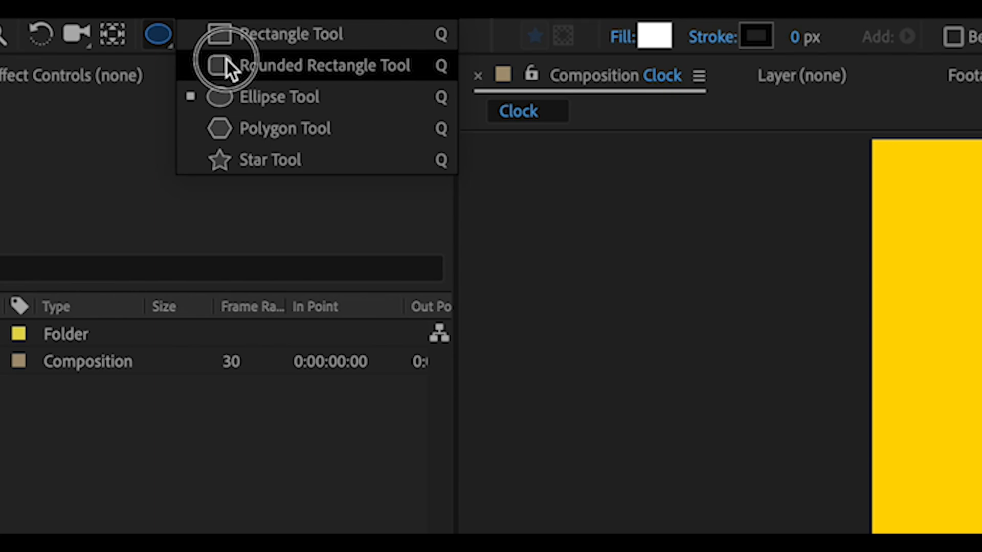
pyautogui.moveTo(226, 59); pyautogui.dragTo(226, 59)
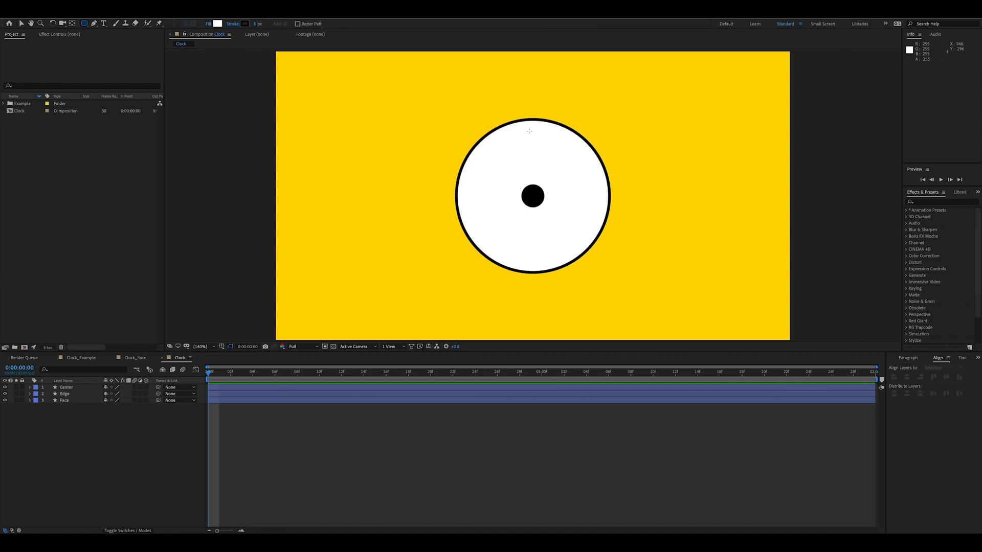
pyautogui.moveTo(530, 133); pyautogui.dragTo(534, 197)
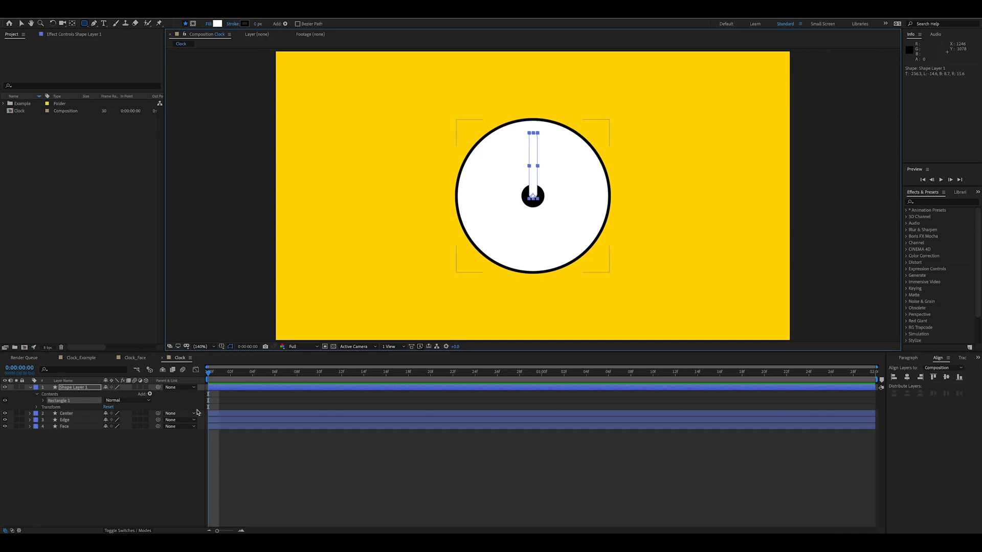
# Step: Set the rounded rectangle's fill color to black and deselect its layer
pyautogui.click(218, 24)
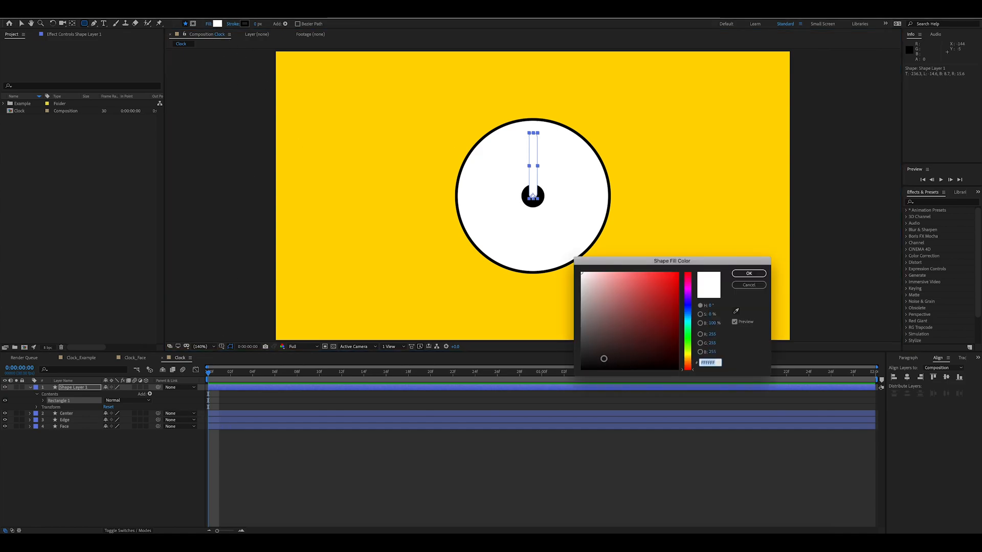
pyautogui.moveTo(605, 358); pyautogui.dragTo(566, 380)
pyautogui.click(748, 275)
pyautogui.click(540, 437)
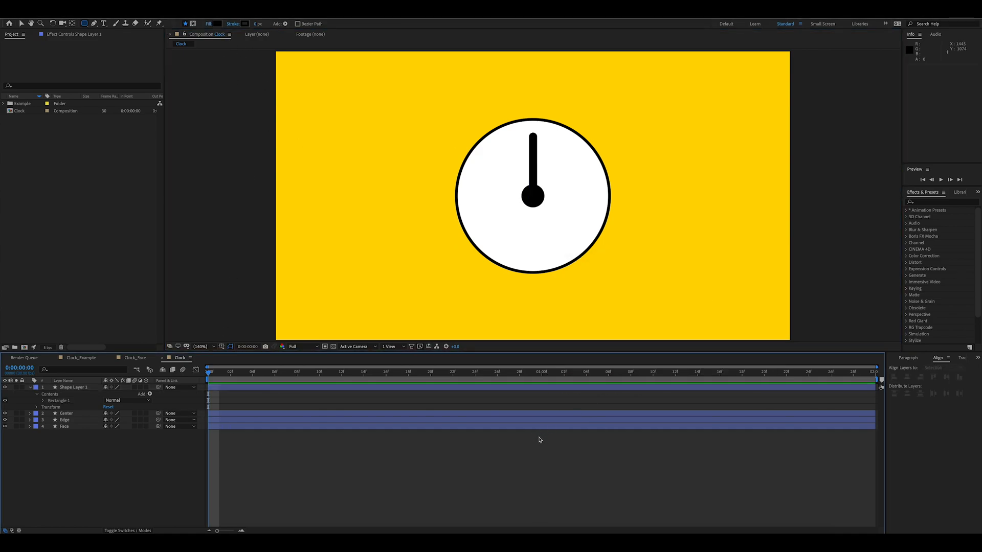
pyautogui.click(486, 426)
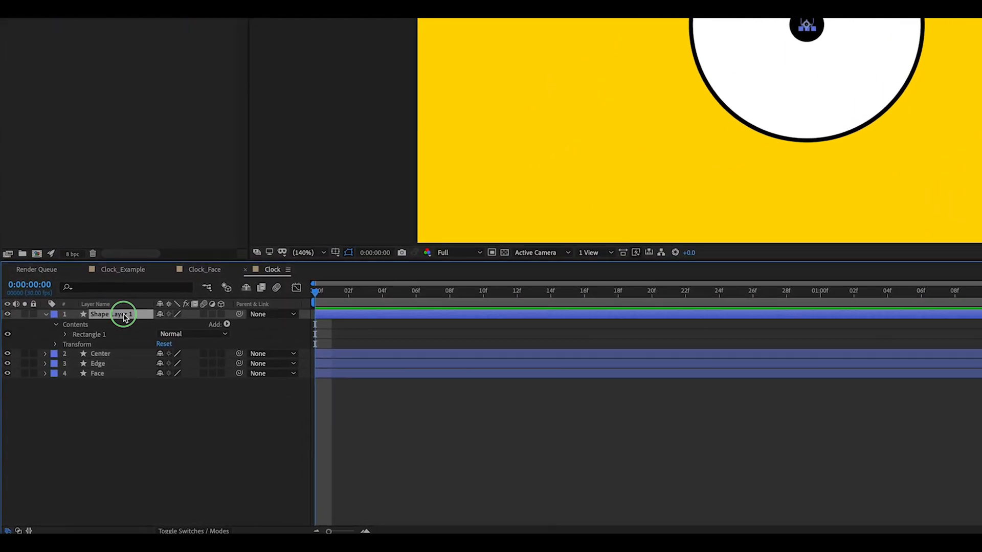
# Step: Rename the rounded rectangle's shape layer as Long and deselect it
pyautogui.rightClick(81, 388)
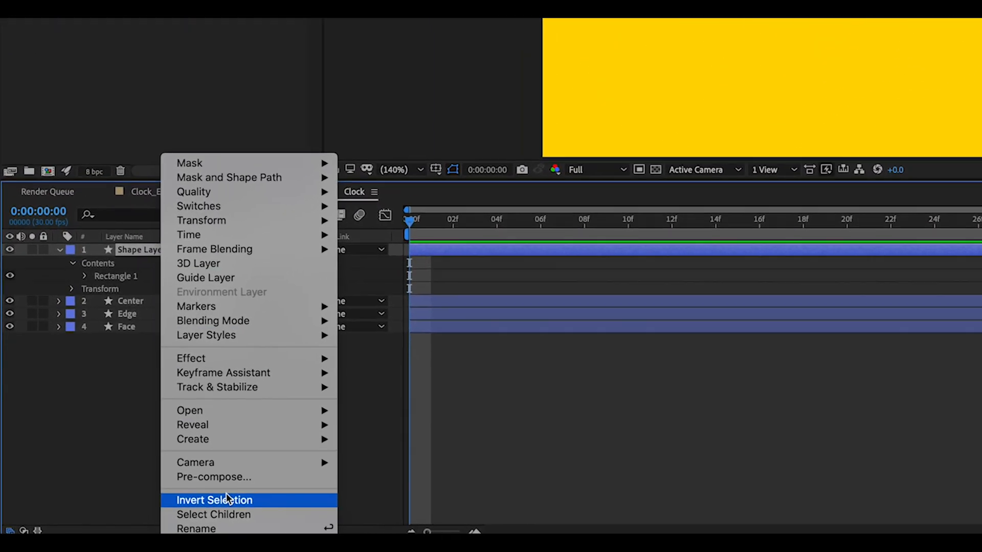
pyautogui.click(223, 528)
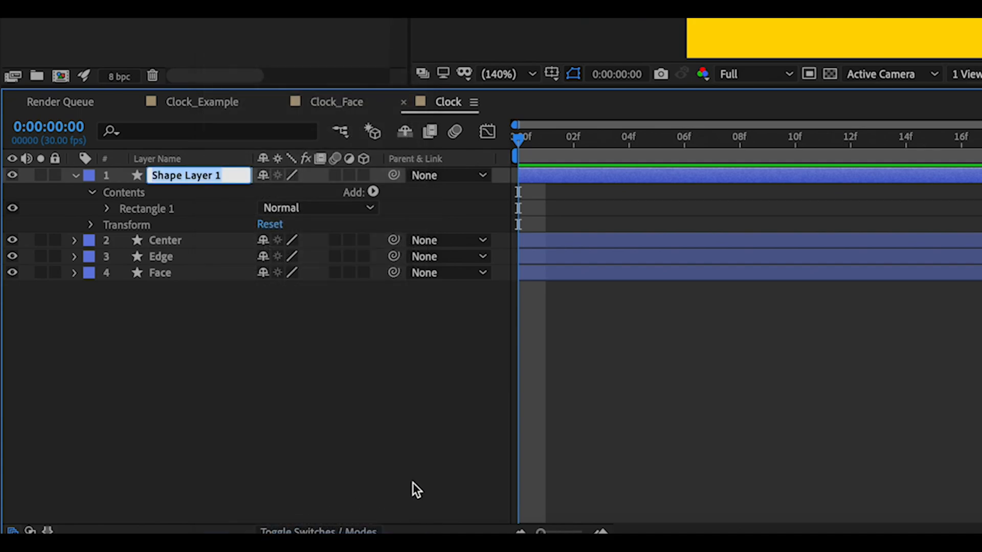
pyautogui.write('Long H')
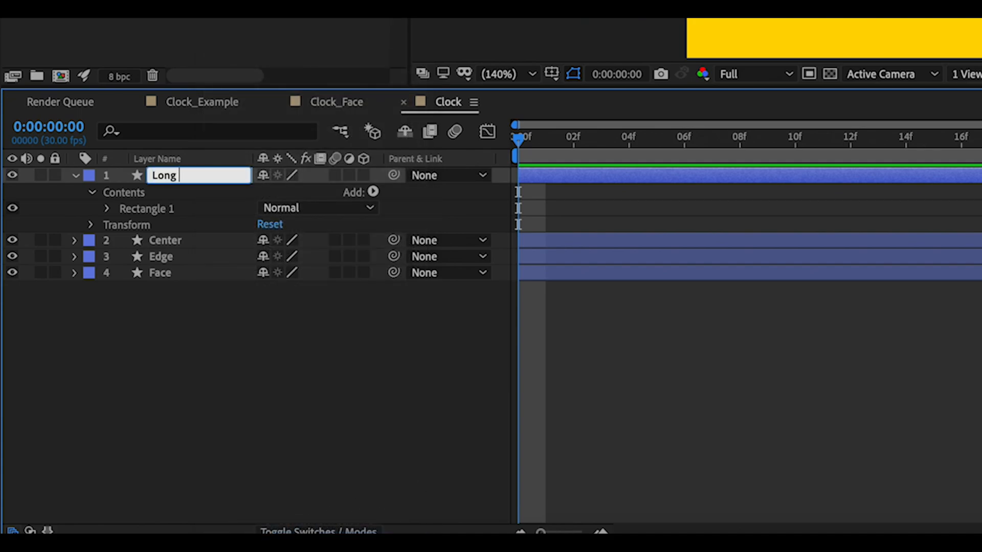
pyautogui.press('BackSpace')
pyautogui.press('BackSpace')
pyautogui.press('Return')
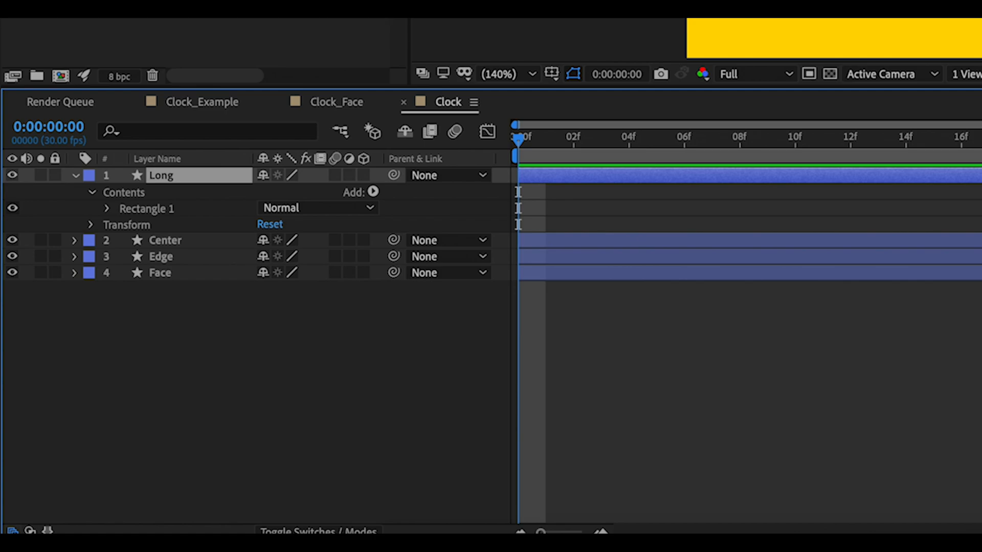
pyautogui.press('F2')
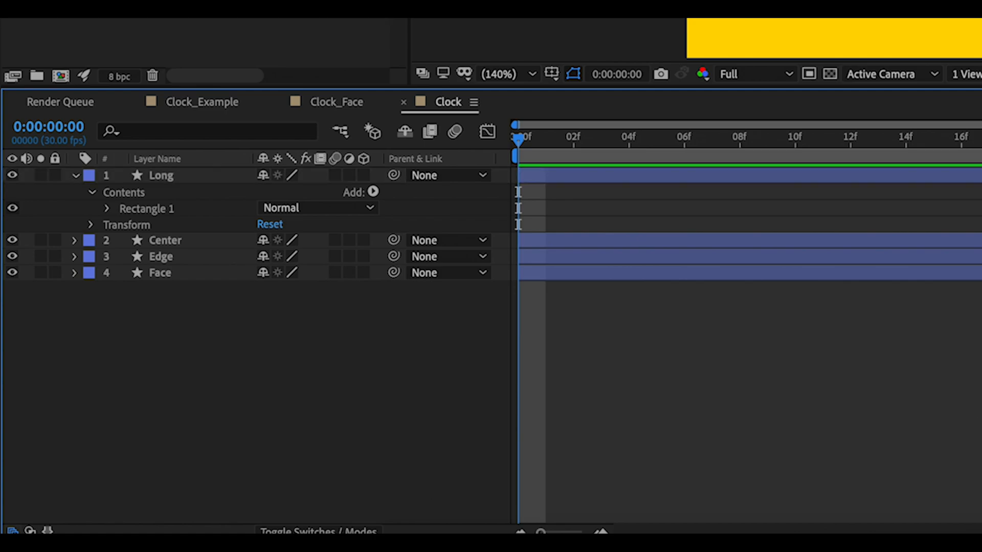
# Step: Duplicate the Long layer, hide the original and rename the duplicate as Short
pyautogui.click(177, 179)
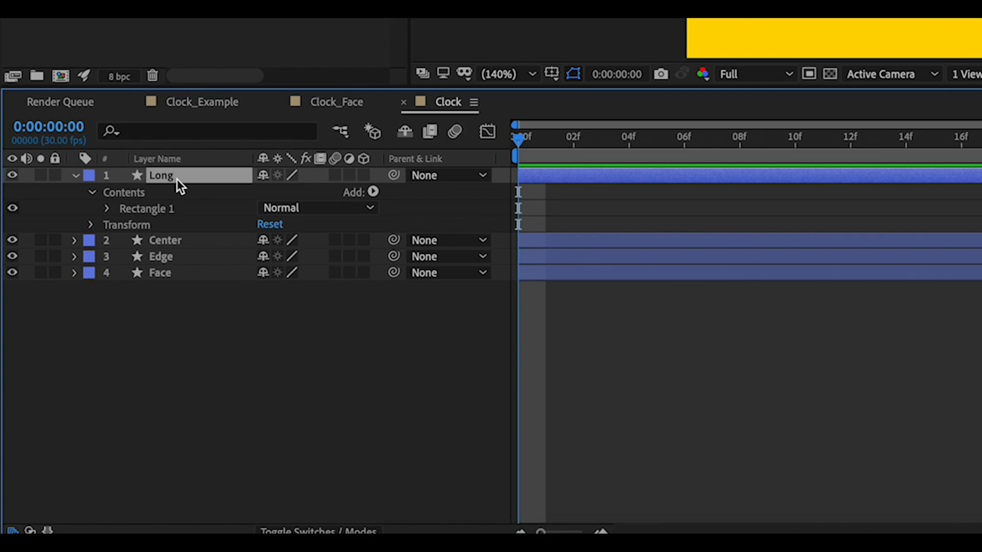
pyautogui.hotkey('ctrl', 'd')
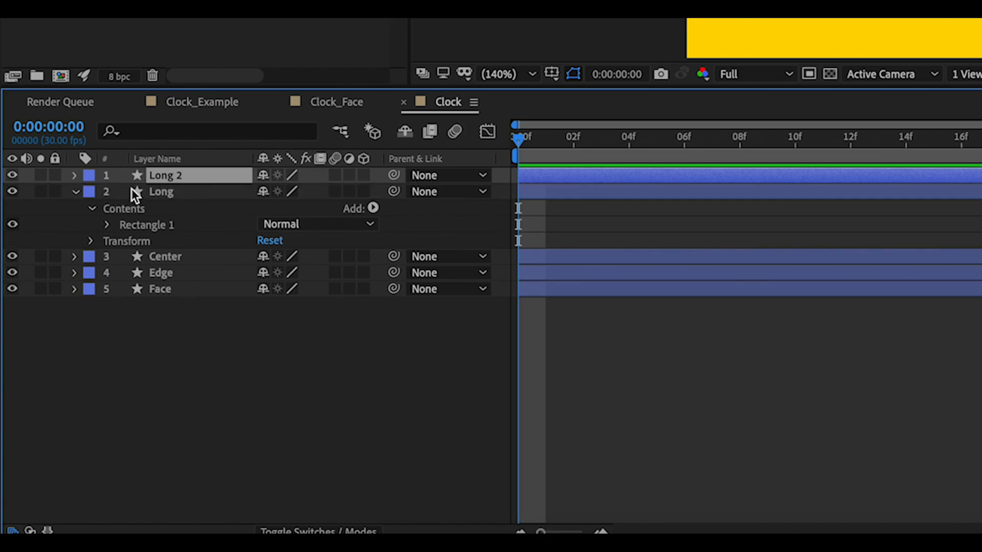
pyautogui.click(13, 191)
pyautogui.rightClick(175, 176)
pyautogui.click(233, 529)
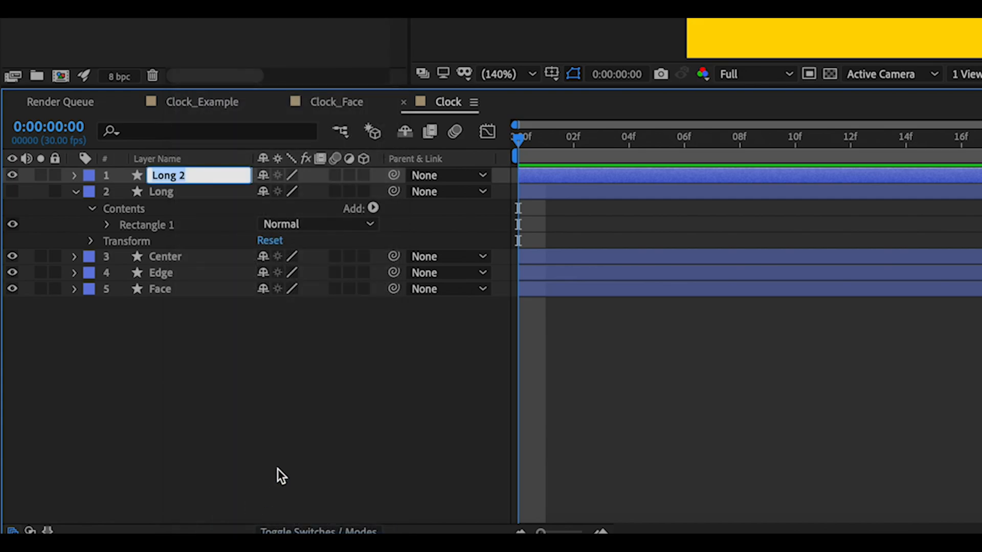
pyautogui.write('Short')
pyautogui.press('Return')
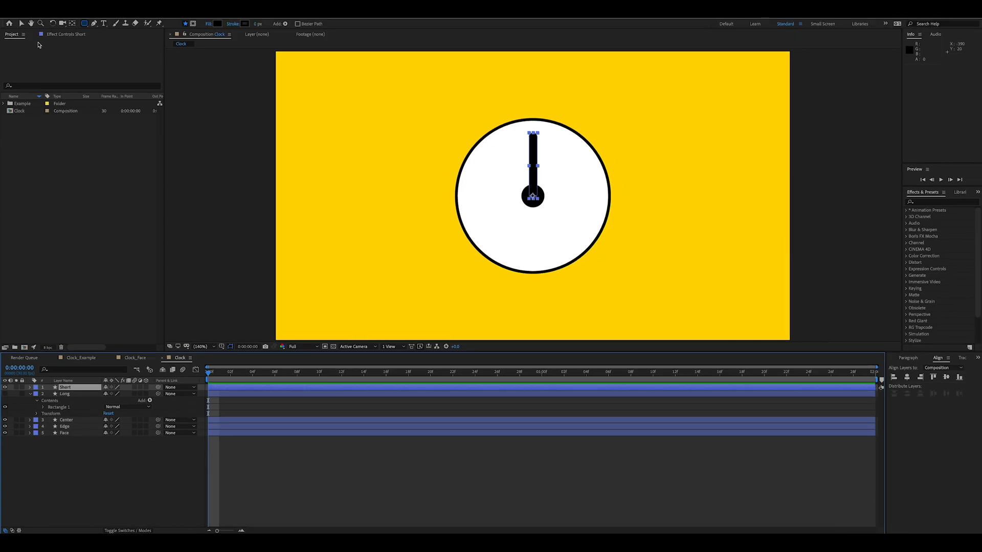
# Step: Shorten the Short hand to about 70% vertical scale toward the center, then make the Long layer visible again and collapse its properties
pyautogui.click(22, 24)
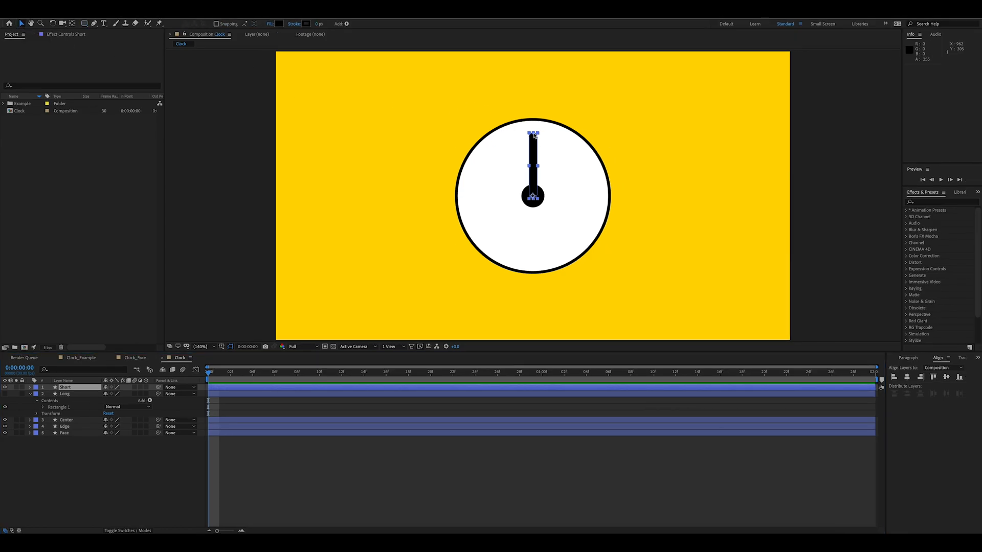
pyautogui.moveTo(534, 135); pyautogui.dragTo(534, 155)
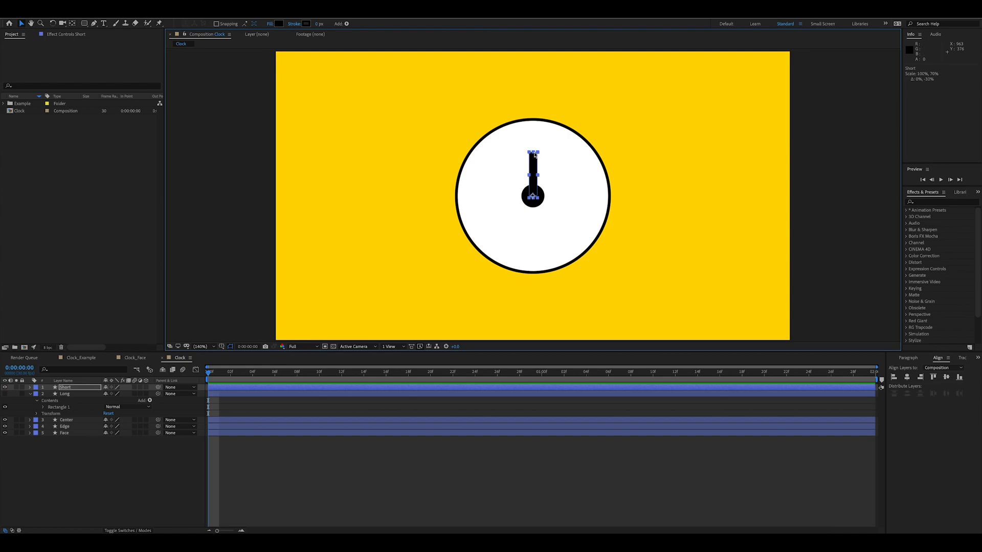
pyautogui.click(454, 449)
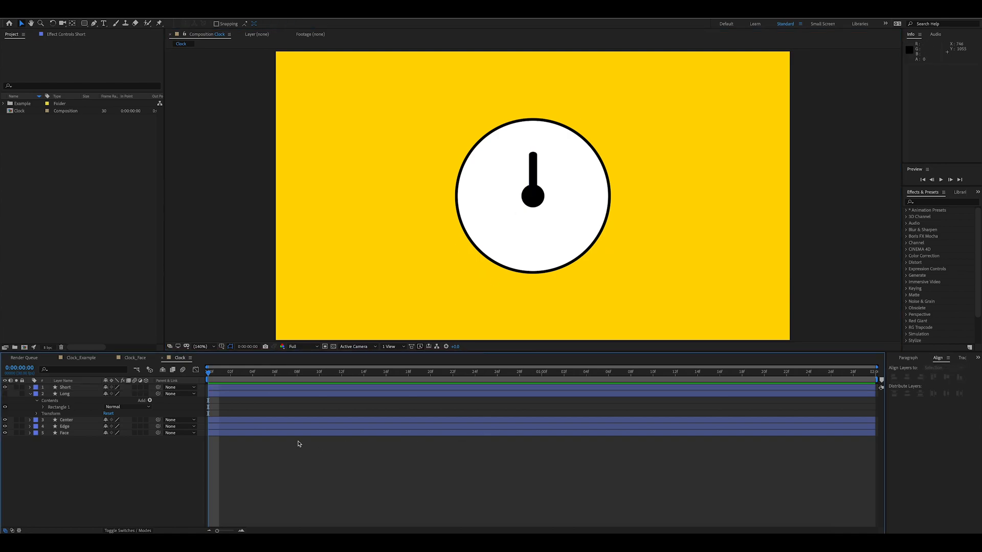
pyautogui.click(5, 395)
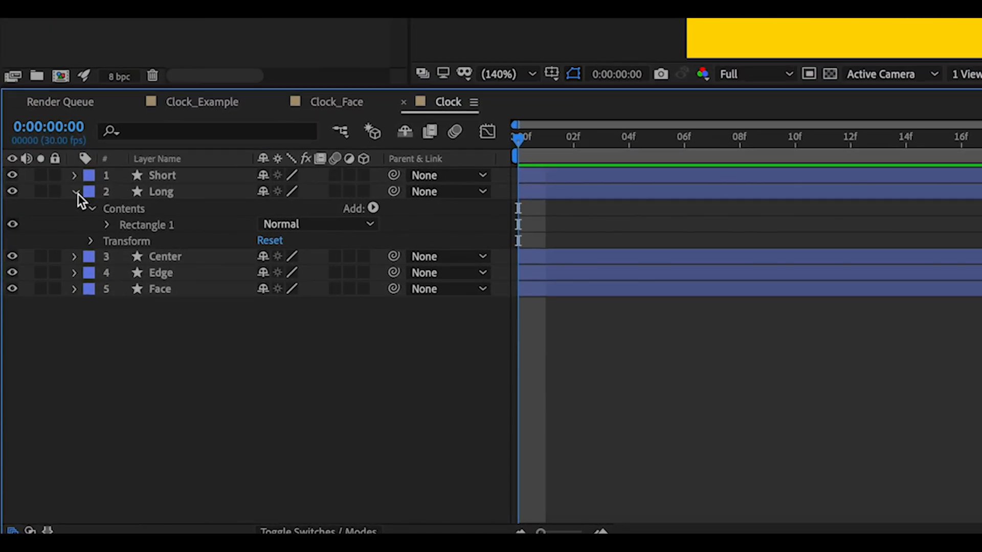
pyautogui.click(76, 192)
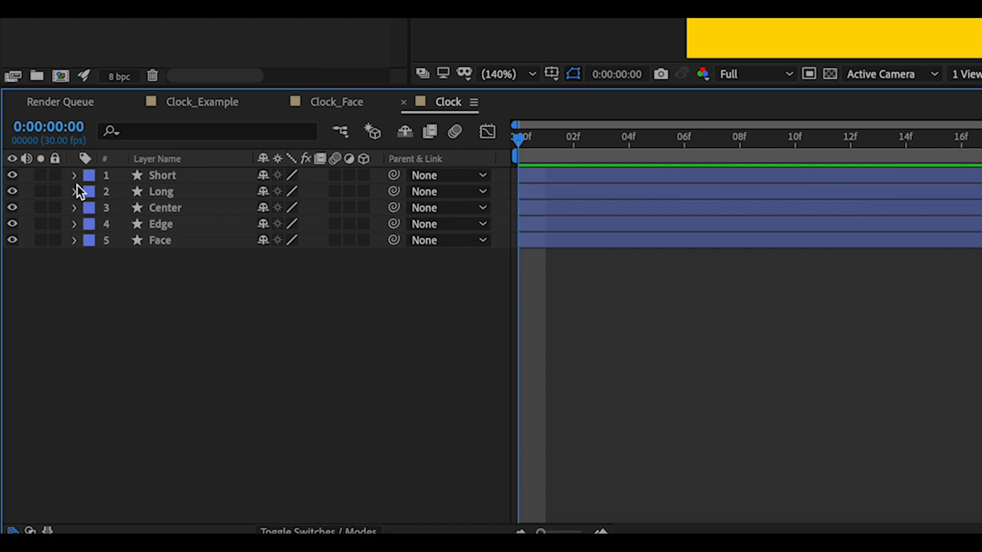
# Step: Rotate the Short hand 90° so it points to three o'clock and deselect its layer
pyautogui.click(173, 177)
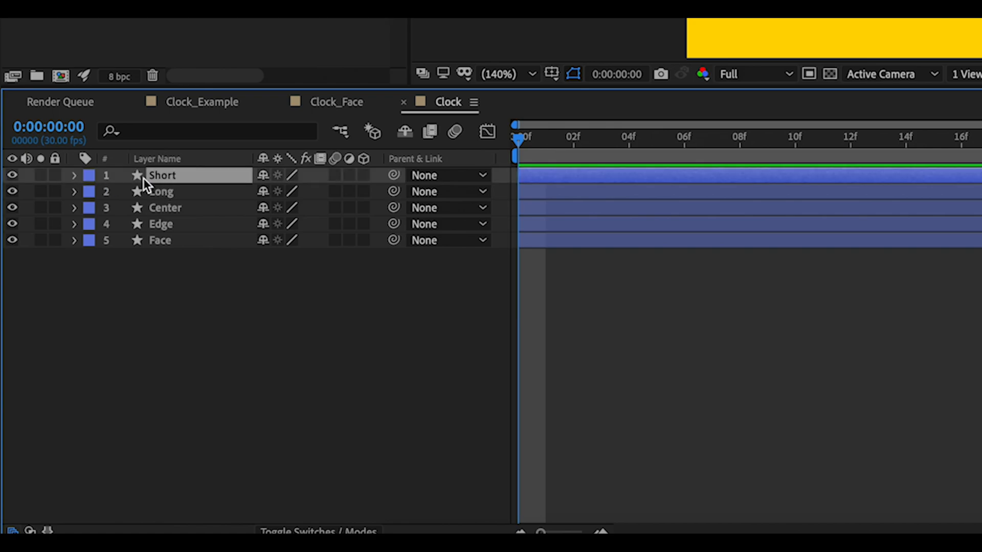
pyautogui.click(75, 176)
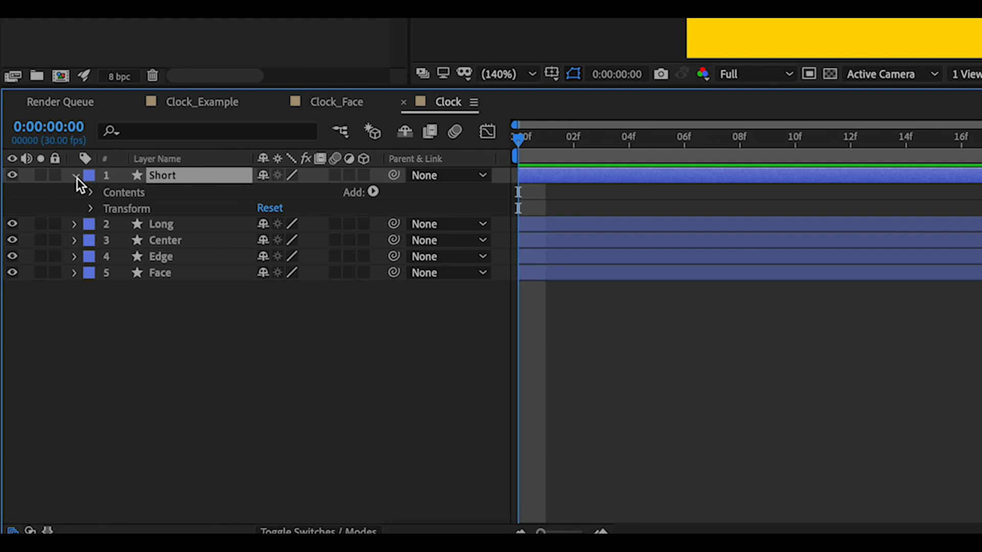
pyautogui.click(90, 210)
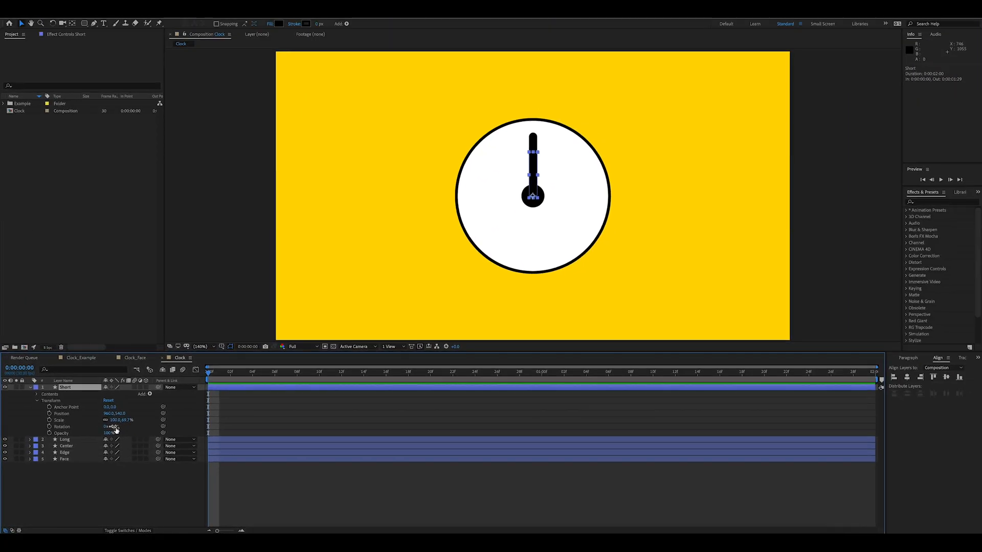
pyautogui.moveTo(115, 428); pyautogui.dragTo(153, 429)
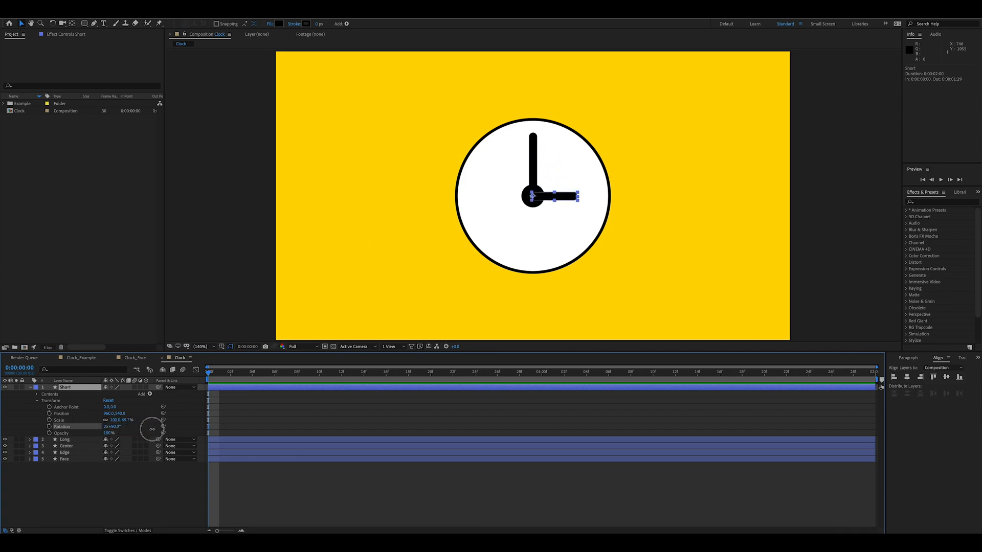
pyautogui.click(306, 497)
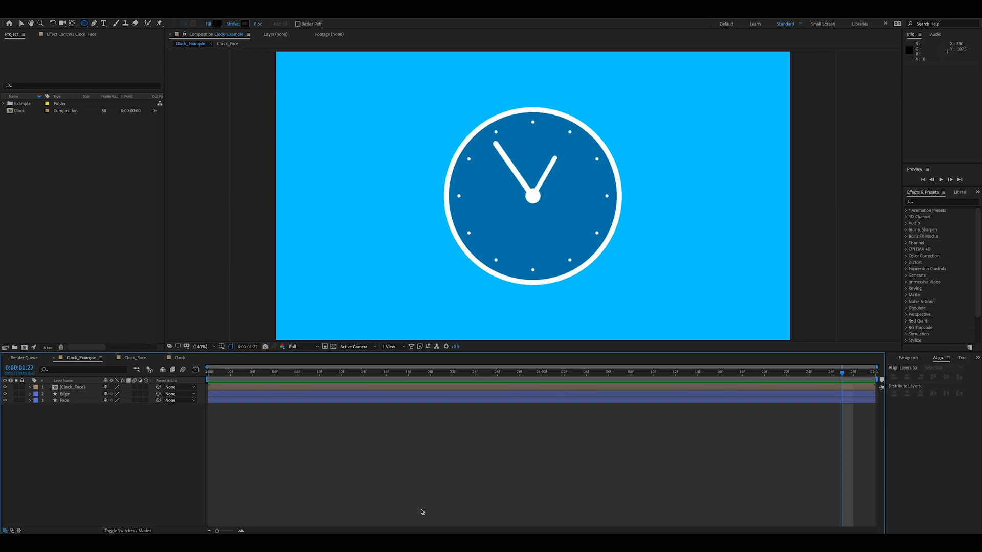
# Step: Compare the Clock composition with the Clock_Example reference and return to Clock
pyautogui.click(179, 359)
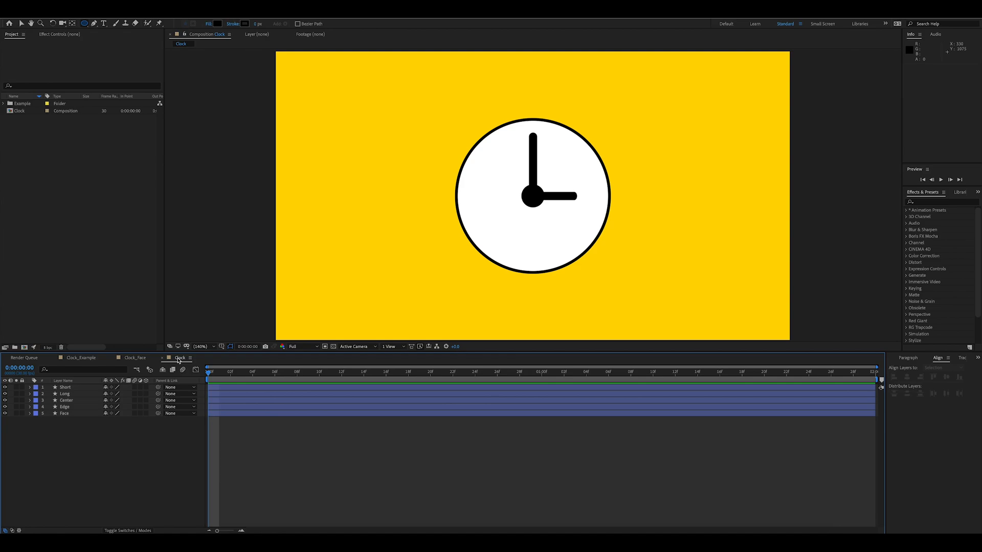
pyautogui.click(82, 358)
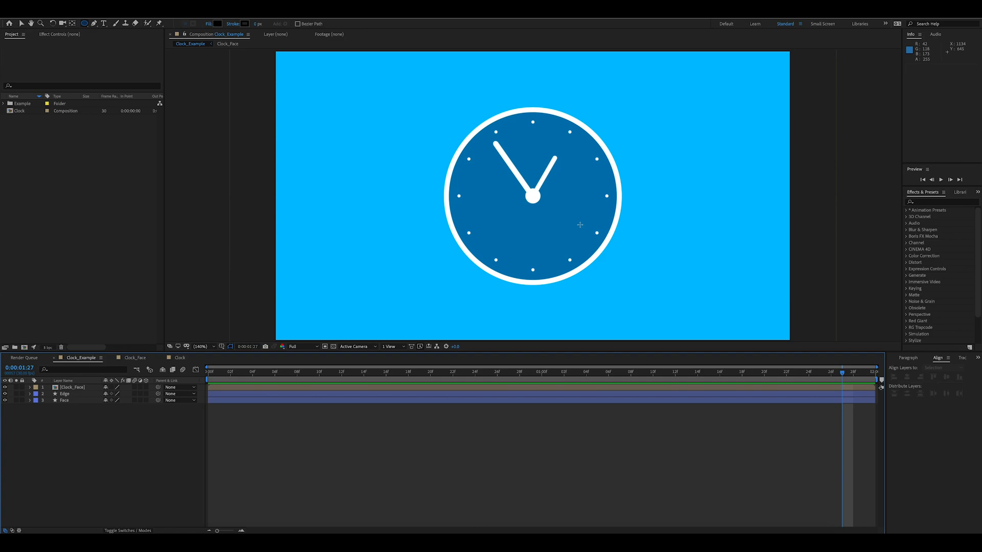
pyautogui.click(180, 360)
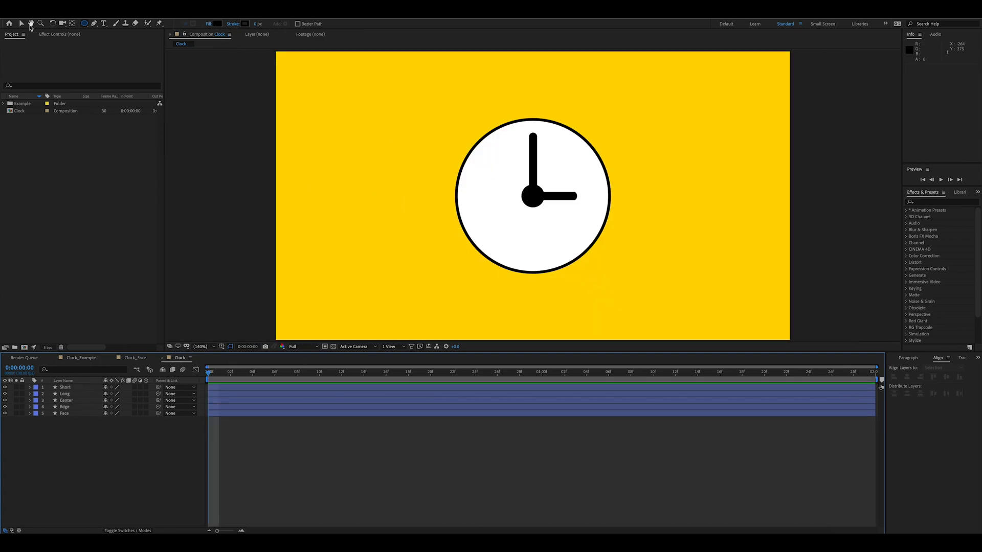
# Step: Shorten the Long hand slightly from its outer end to leave room below the clock's upper edge, and deselect it
pyautogui.click(21, 23)
pyautogui.click(533, 164)
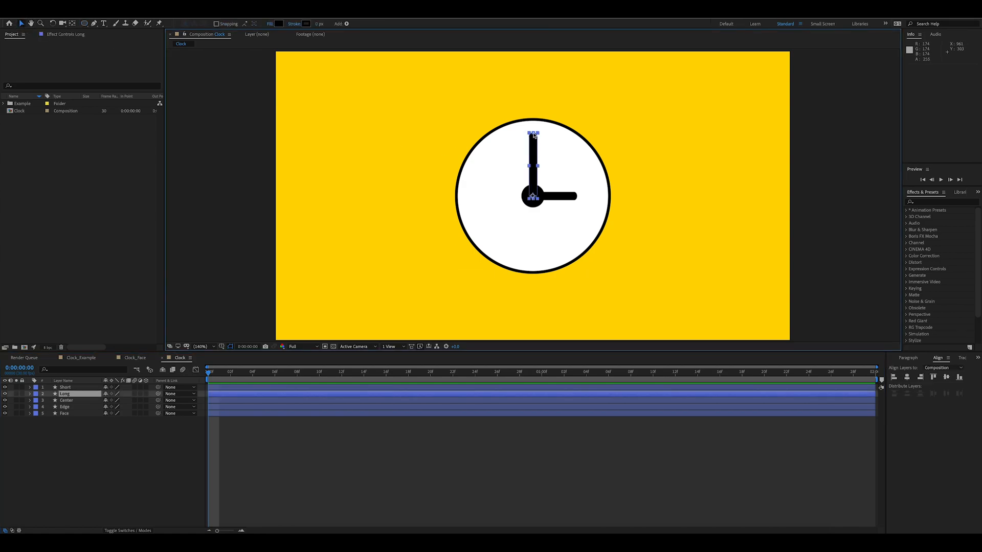
pyautogui.click(535, 456)
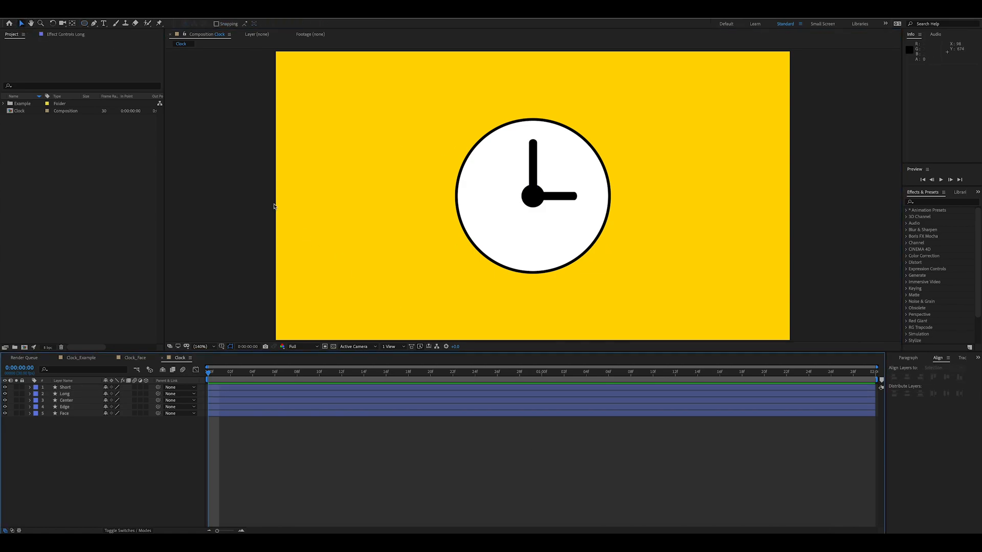
# Step: Draw a black circle about 24 px wide at twelve o'clock, between the Long hand's tip and the edge ring, on a new layer
pyautogui.click(85, 24)
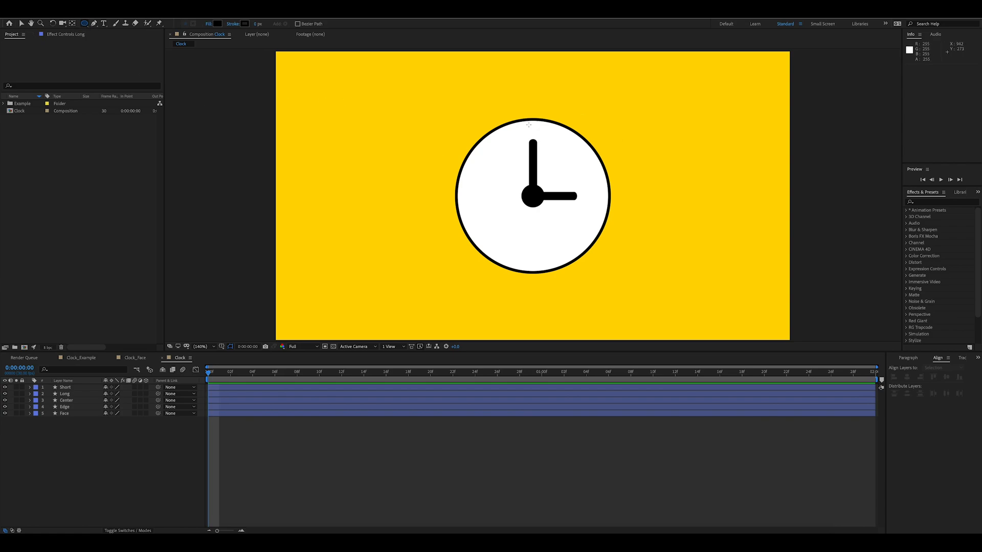
pyautogui.moveTo(530, 125); pyautogui.dragTo(545, 142)
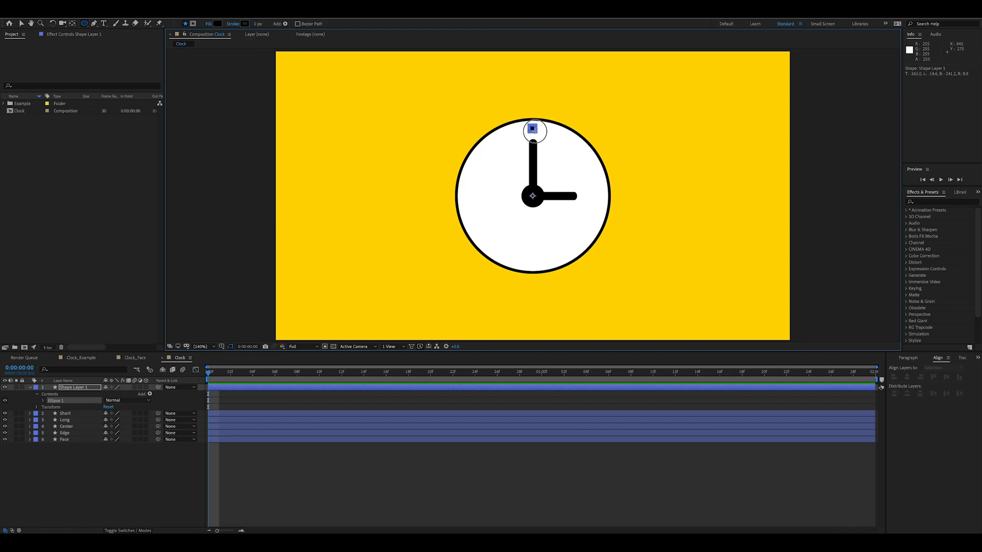
pyautogui.moveTo(535, 132); pyautogui.dragTo(535, 131)
pyautogui.moveTo(535, 131); pyautogui.dragTo(535, 131)
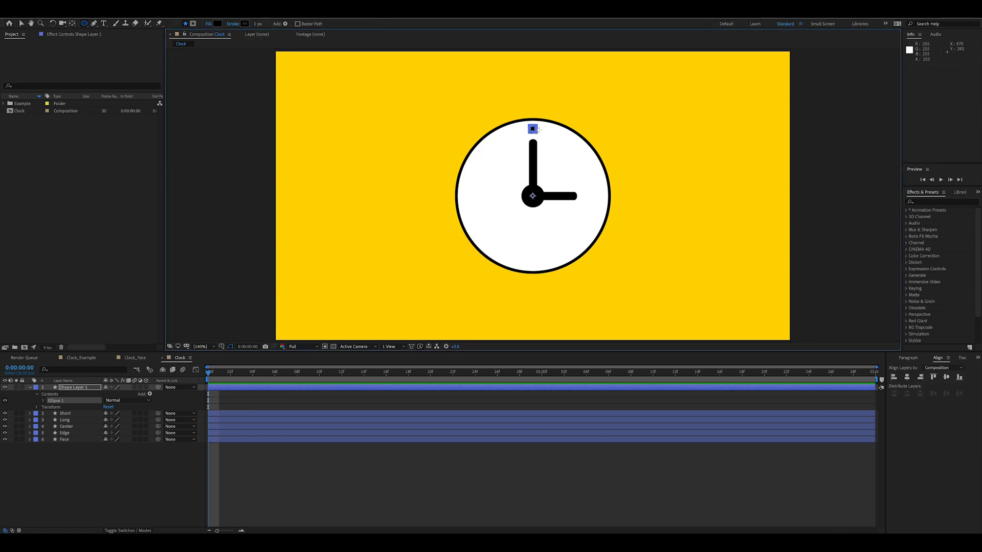
pyautogui.click(585, 447)
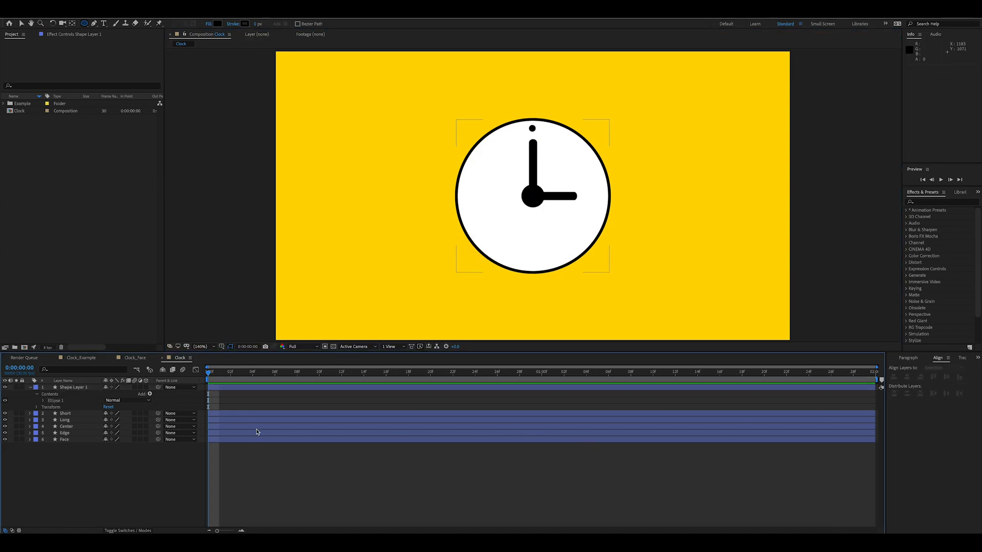
# Step: Rename the small circle's shape layer as Dot and center it horizontally in the composition
pyautogui.click(80, 387)
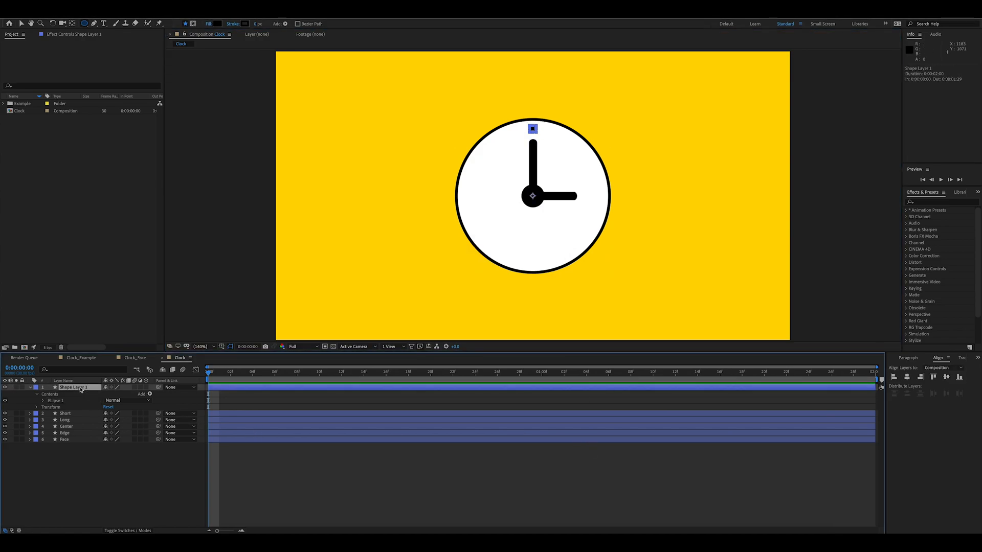
pyautogui.rightClick(83, 388)
pyautogui.click(113, 530)
pyautogui.write('Tick')
pyautogui.write('Dot')
pyautogui.press('Return')
pyautogui.click(78, 390)
pyautogui.click(909, 379)
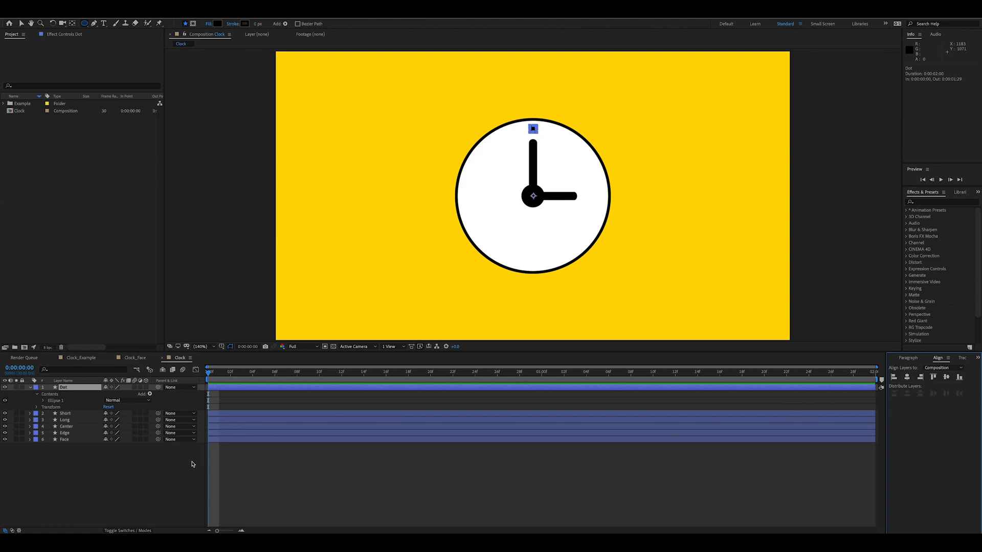
# Step: Add a Repeater to the Dot layer's contents and expand its settings
pyautogui.click(30, 388)
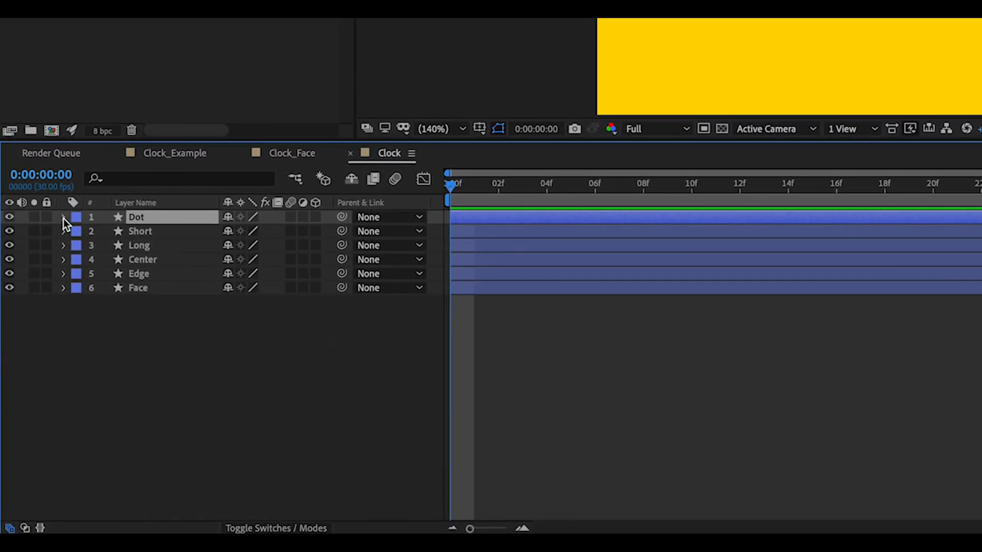
pyautogui.click(64, 217)
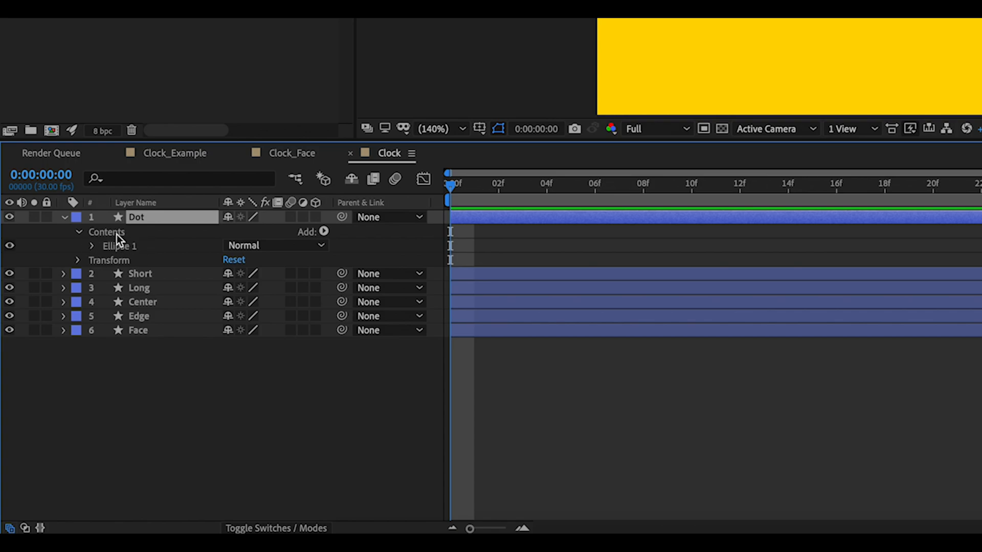
pyautogui.click(324, 232)
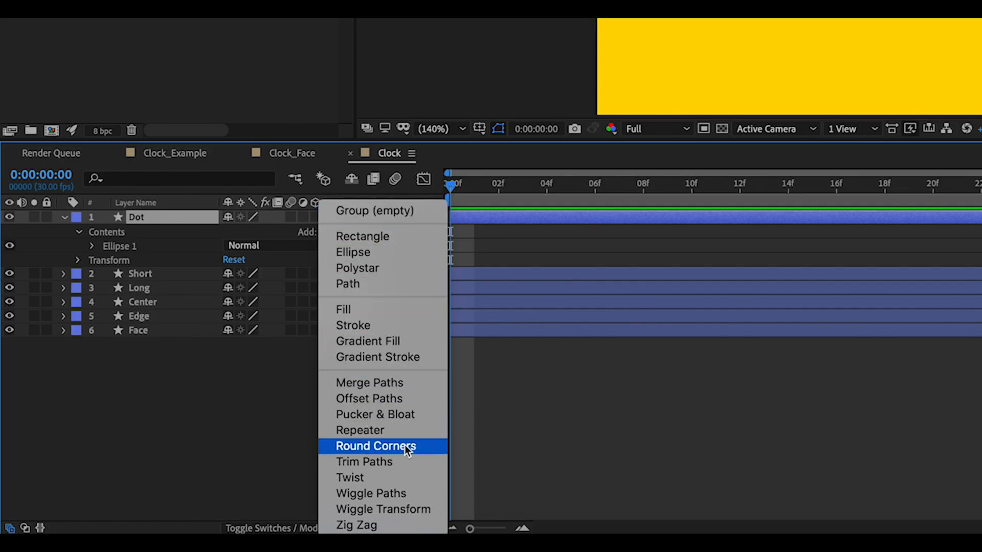
pyautogui.click(427, 431)
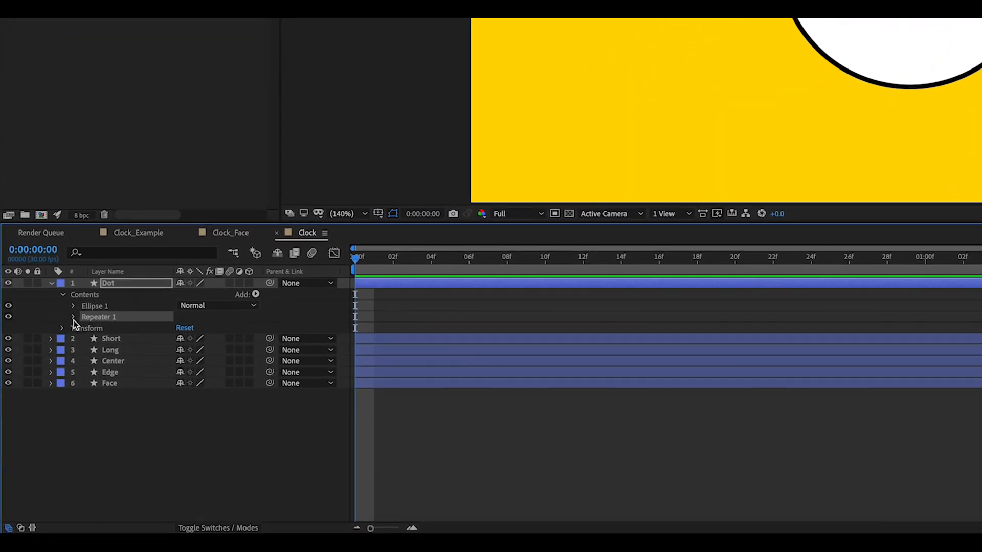
pyautogui.click(73, 317)
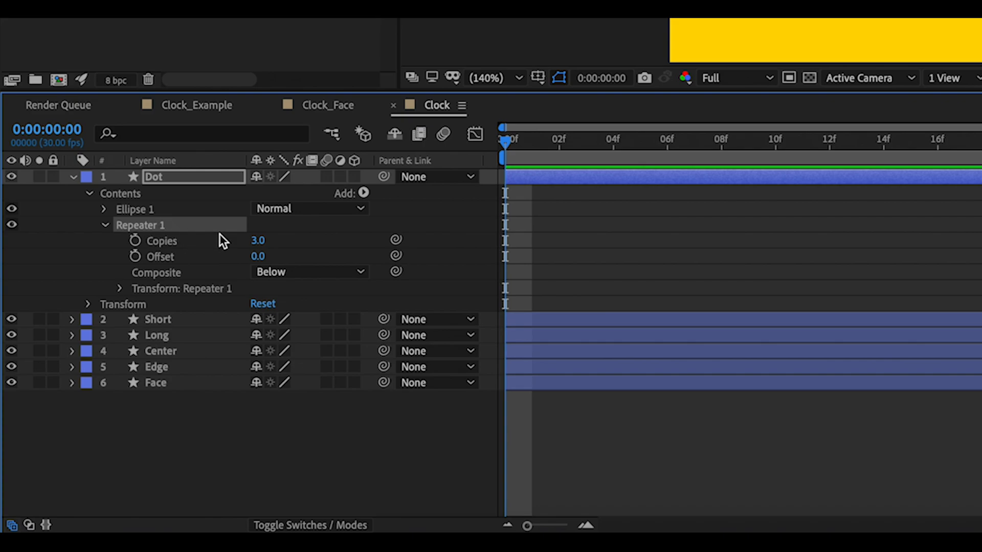
# Step: Set the Dot layer's Repeater to 12 copies and deselect the layer
pyautogui.click(259, 241)
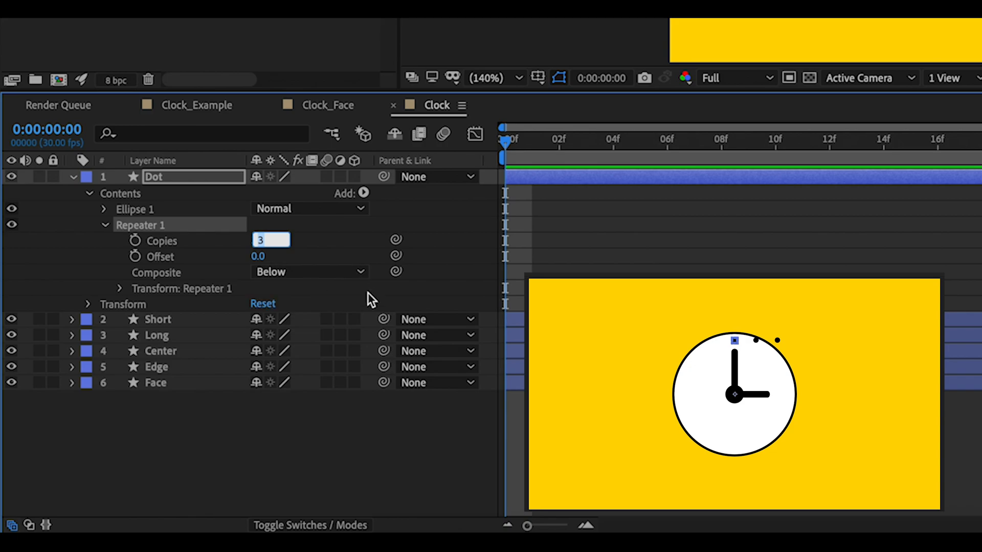
pyautogui.click(287, 405)
pyautogui.click(257, 240)
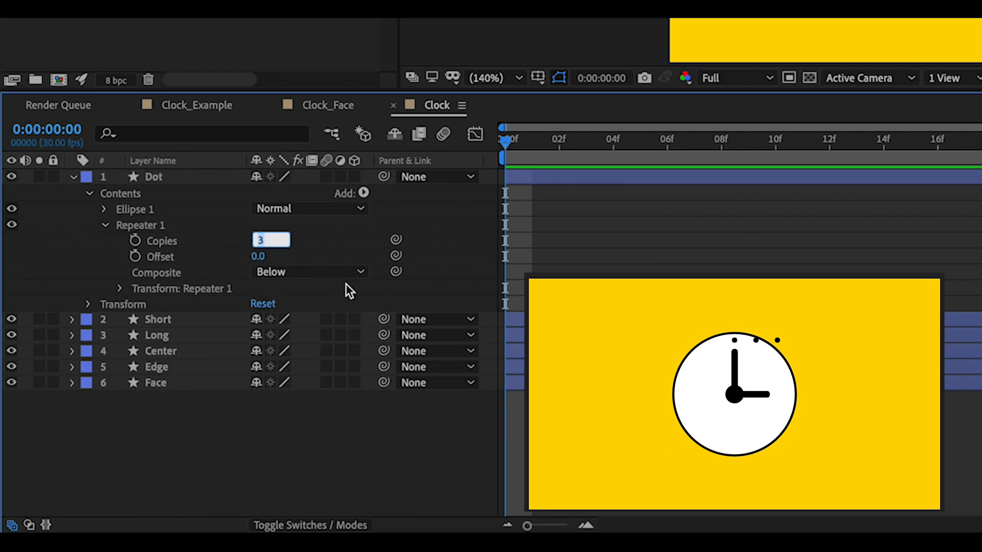
pyautogui.write('12')
pyautogui.press('Return')
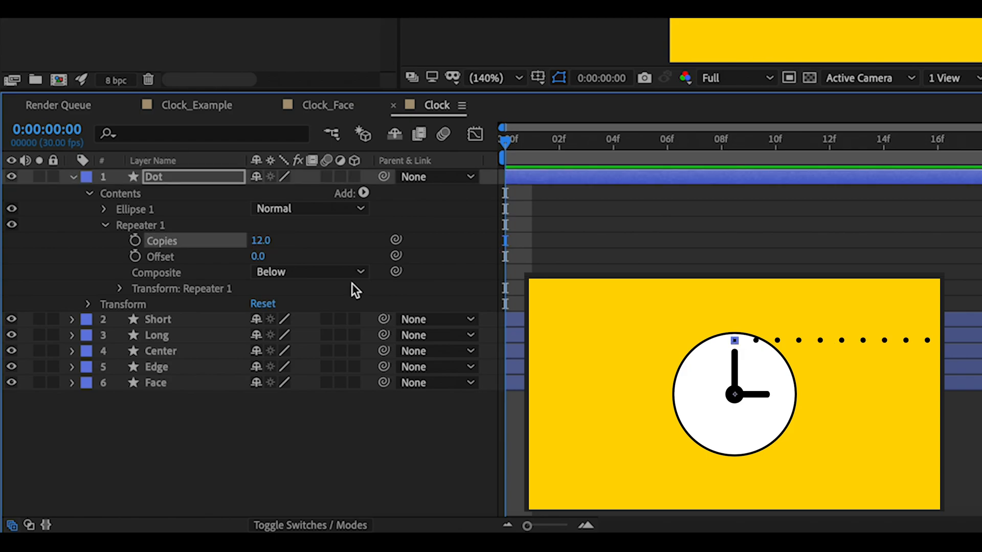
pyautogui.press('F2')
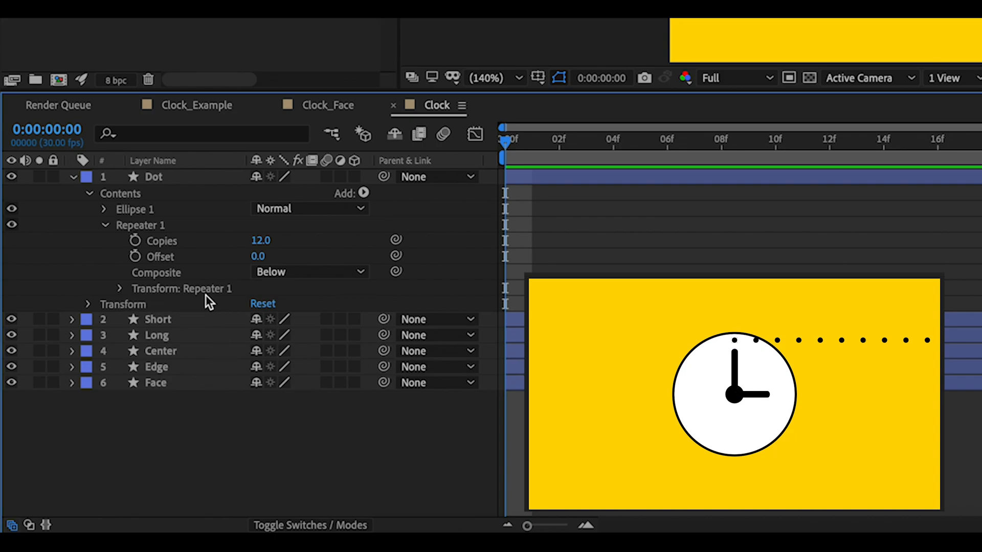
# Step: In the Dot Repeater's transform settings, set the horizontal position to 0 and the rotation to 360/12 degrees
pyautogui.click(120, 289)
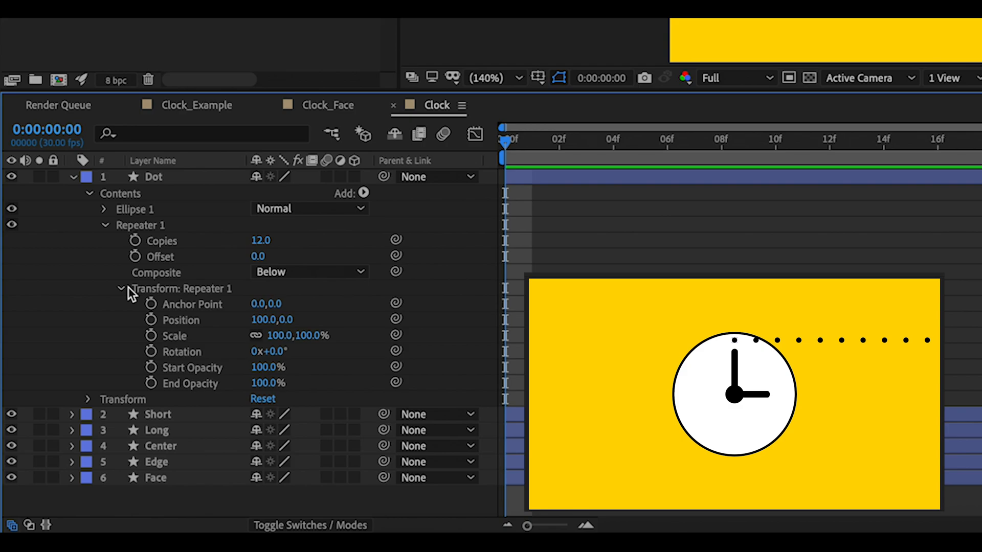
pyautogui.click(263, 320)
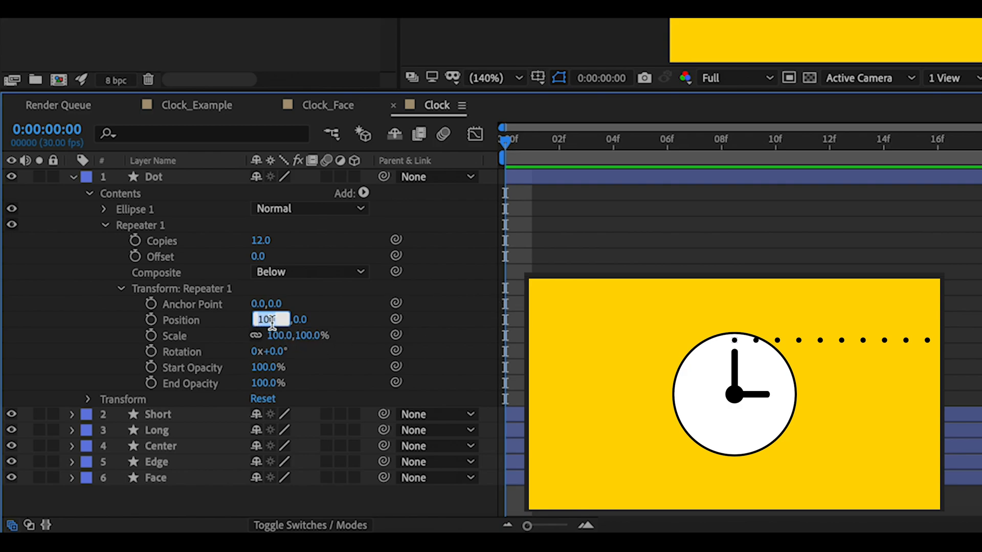
pyautogui.write('0')
pyautogui.press('Return')
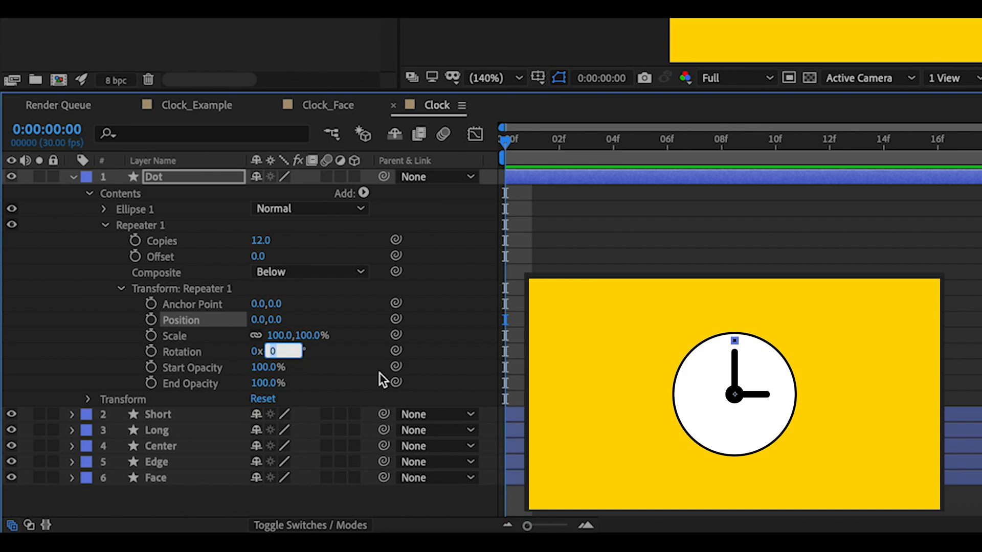
pyautogui.write('360/12')
pyautogui.press('Return')
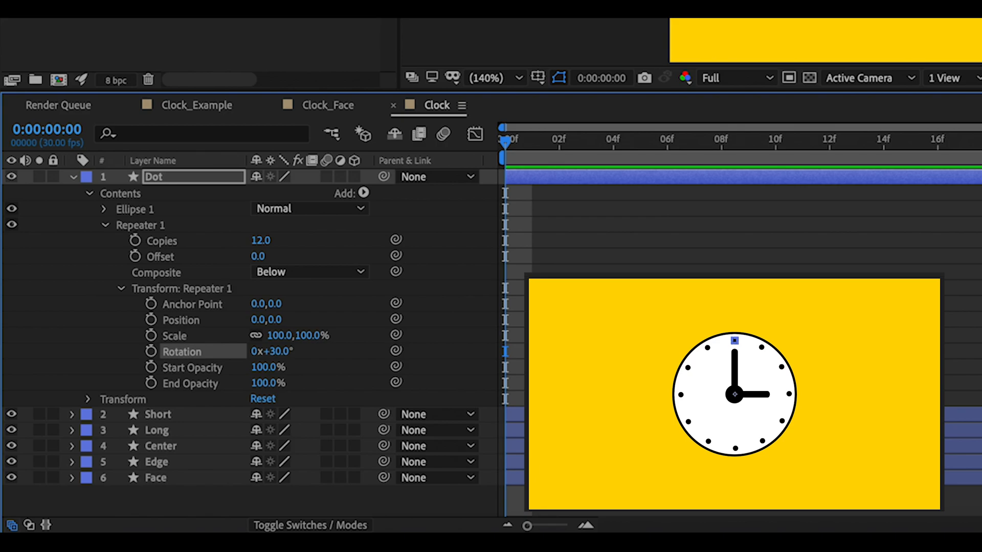
# Step: Reset the Dot Repeater's rotation to 0° and re-enter it as 360/12
pyautogui.click(283, 353)
pyautogui.write('0')
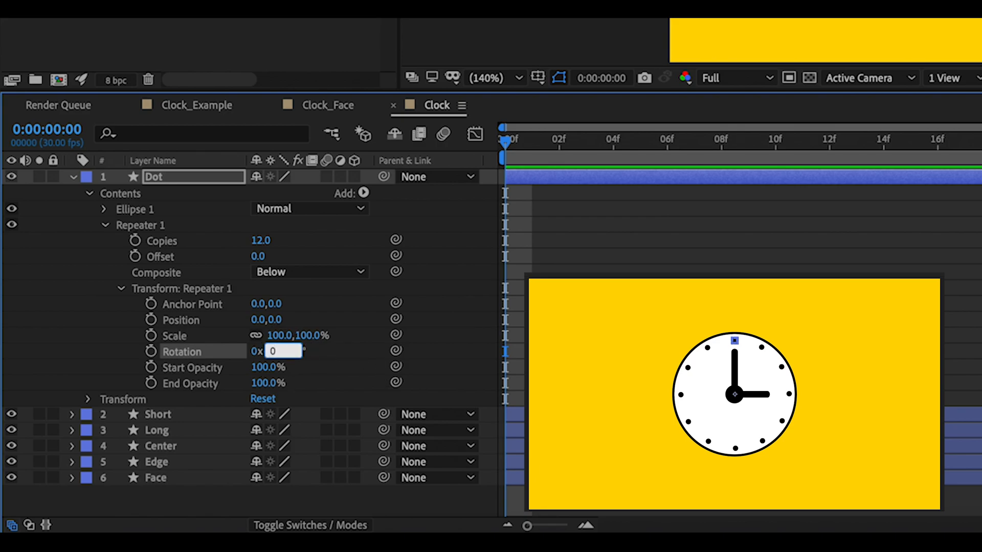
pyautogui.press('Return')
pyautogui.click(279, 351)
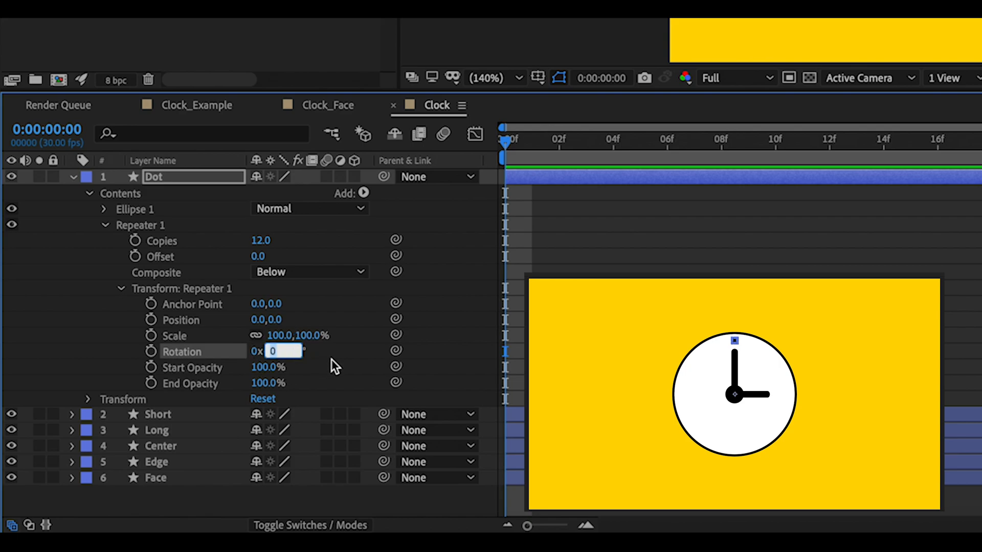
pyautogui.write('360/12')
pyautogui.press('Return')
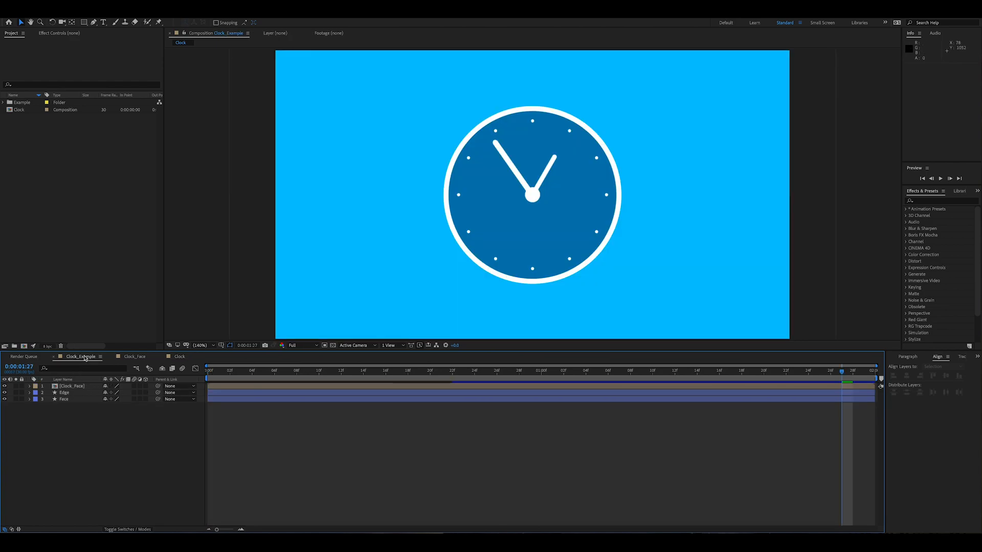
# Step: Play back the Clock_Example animation from its first frame and compare it with the Clock composition
pyautogui.click(78, 356)
pyautogui.click(206, 371)
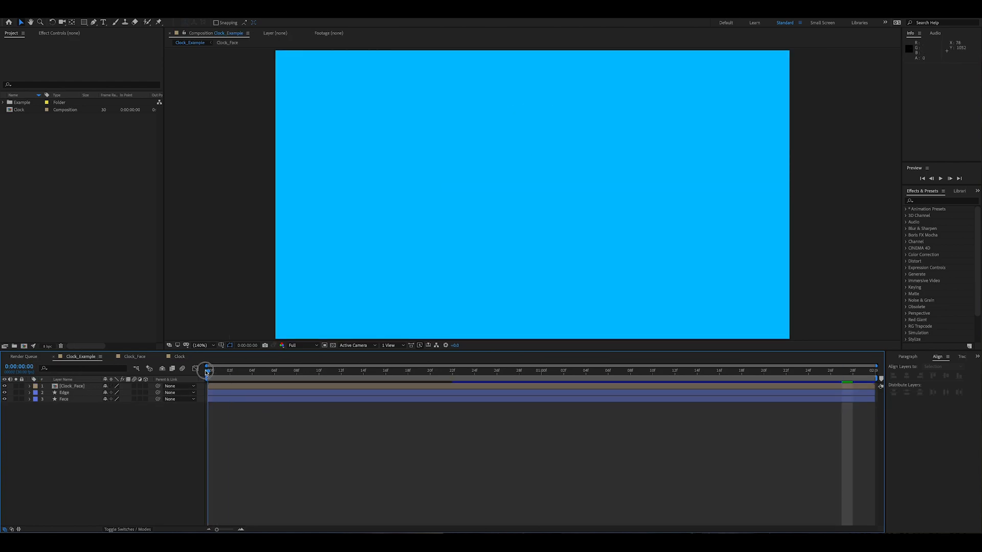
pyautogui.press('space')
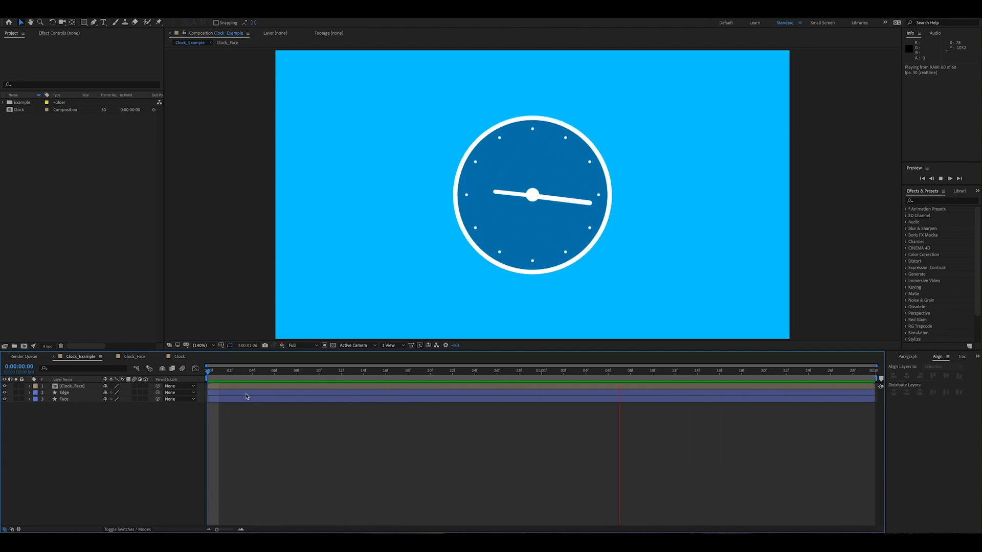
pyautogui.press('space')
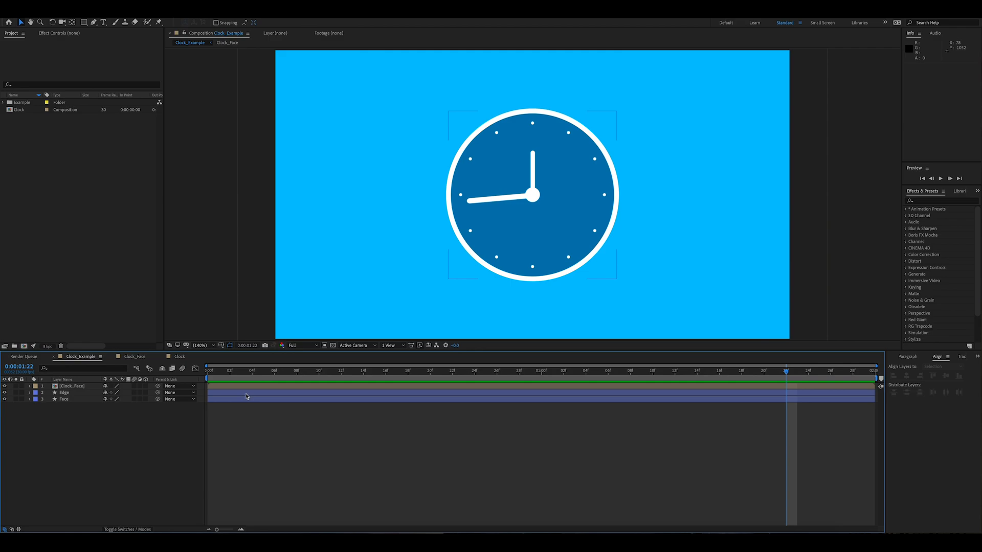
pyautogui.click(181, 357)
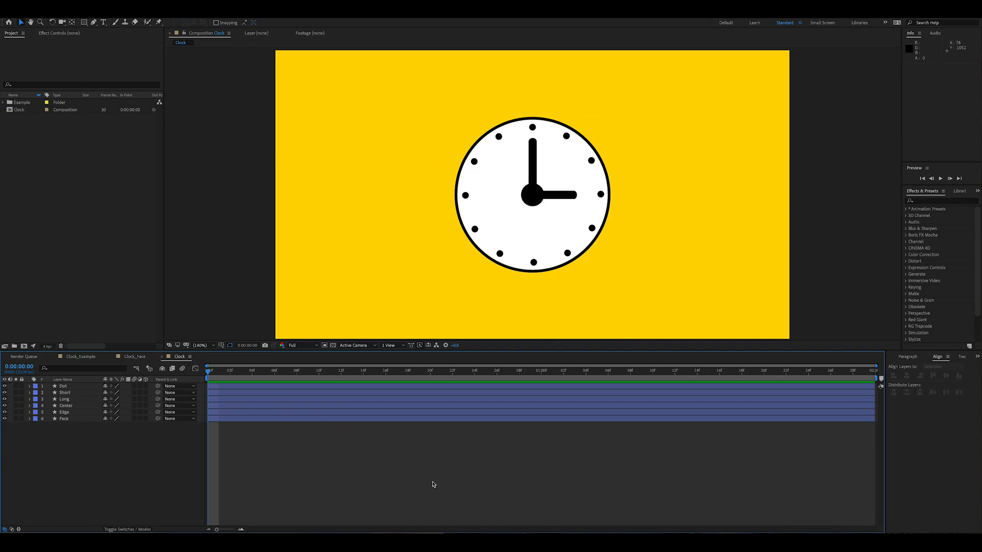
pyautogui.click(71, 357)
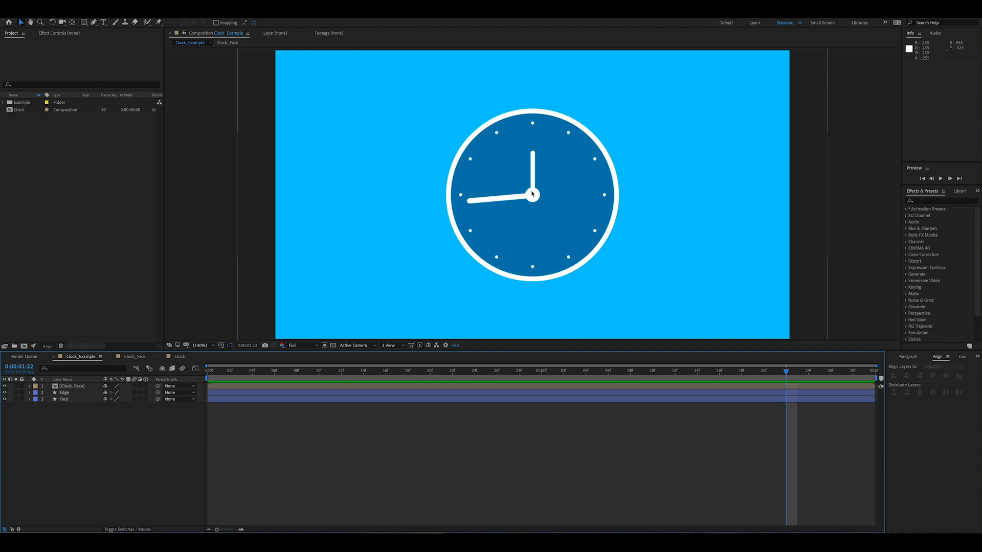
pyautogui.press('space')
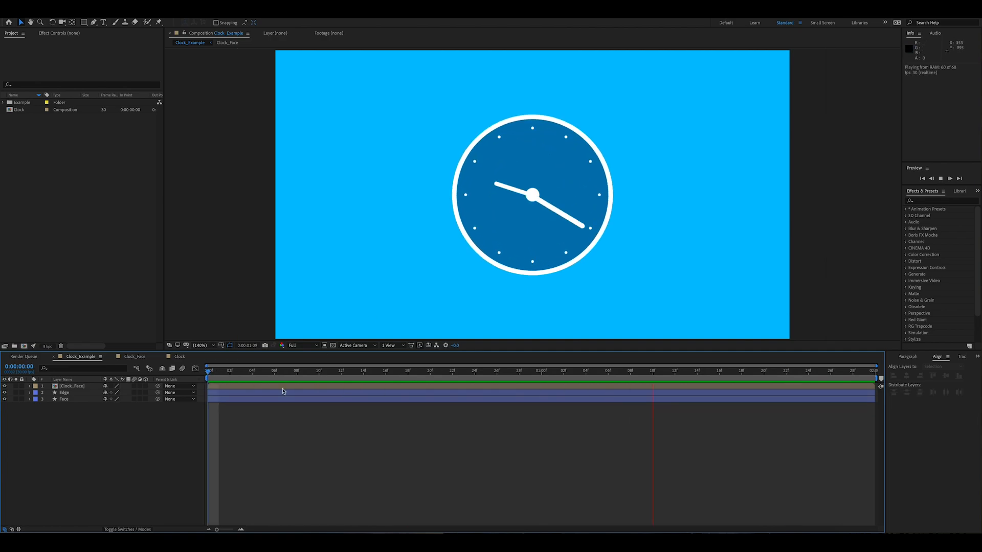
pyautogui.press('space')
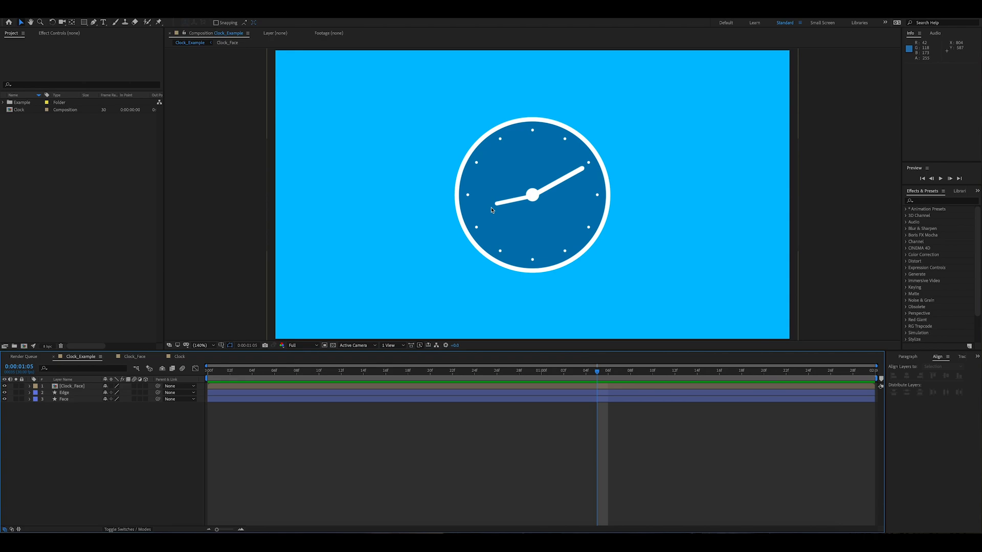
# Step: Return to the Clock composition, select the Long layer and expand its Transform properties
pyautogui.click(180, 356)
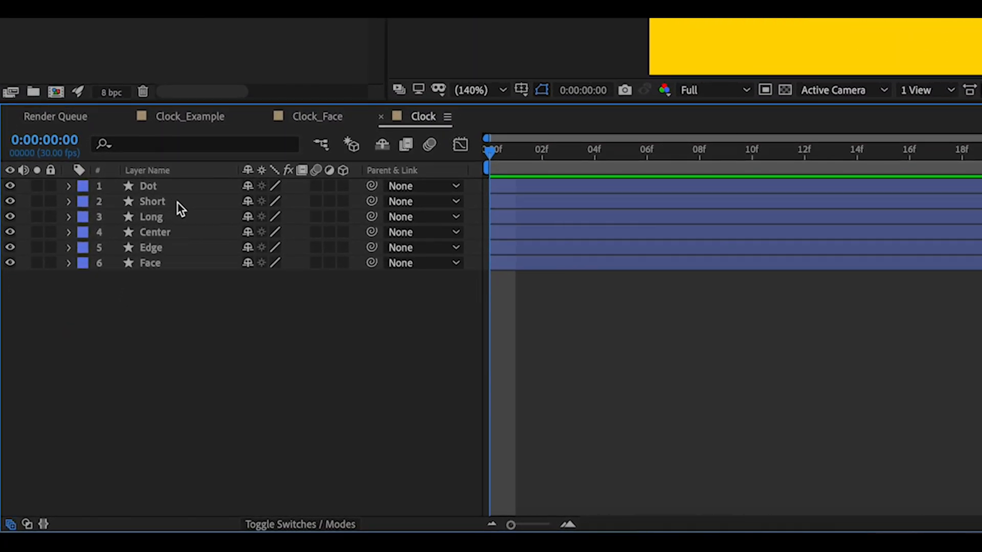
pyautogui.click(175, 207)
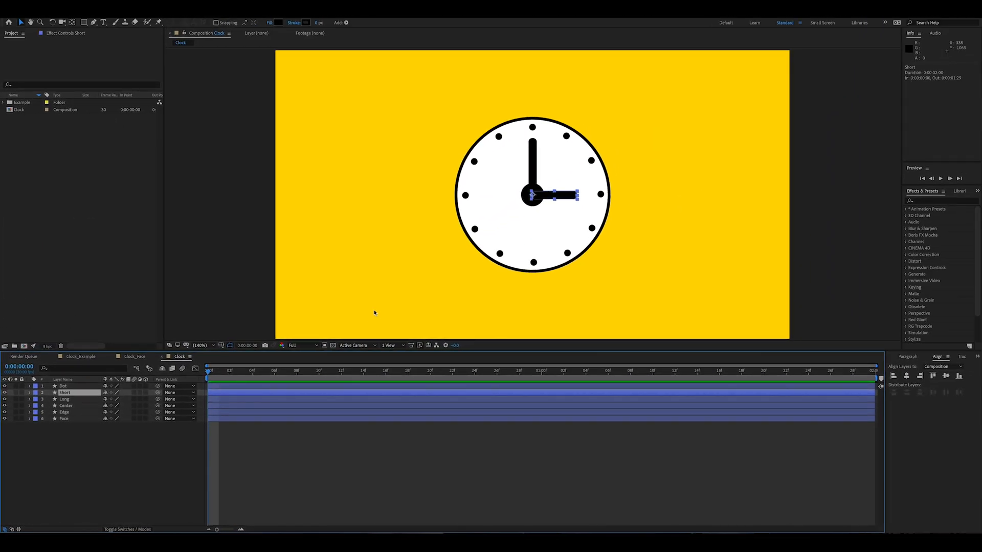
pyautogui.click(535, 165)
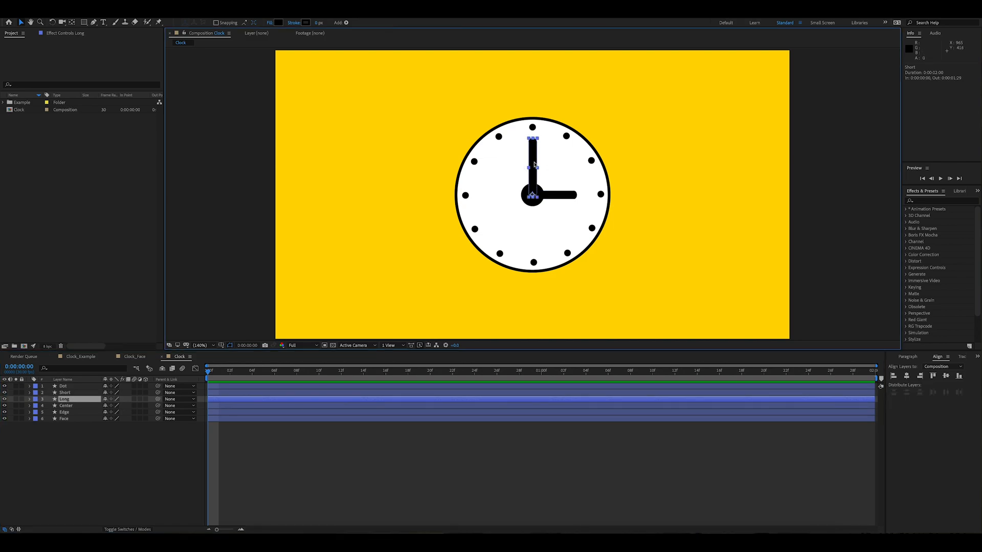
pyautogui.click(115, 434)
pyautogui.click(70, 400)
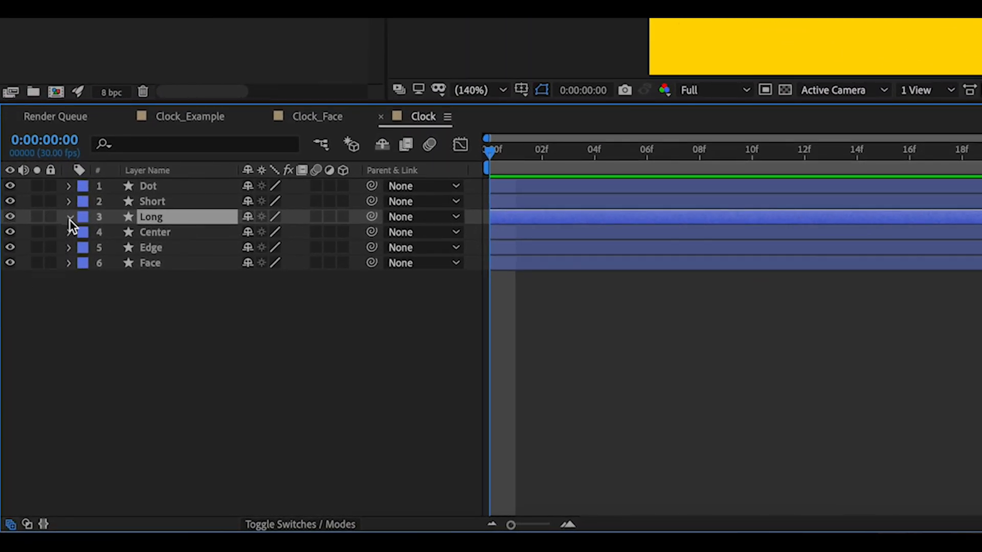
pyautogui.click(69, 218)
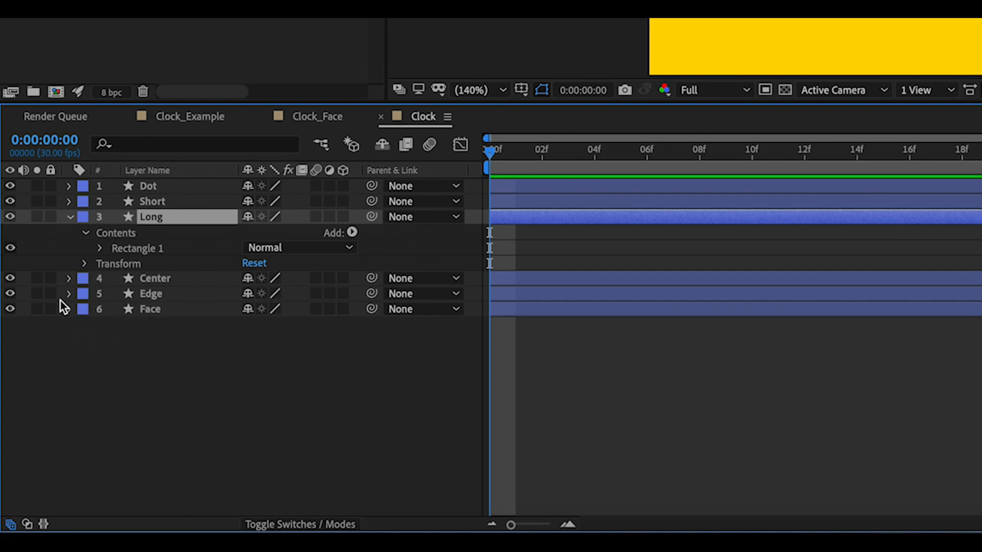
pyautogui.click(85, 265)
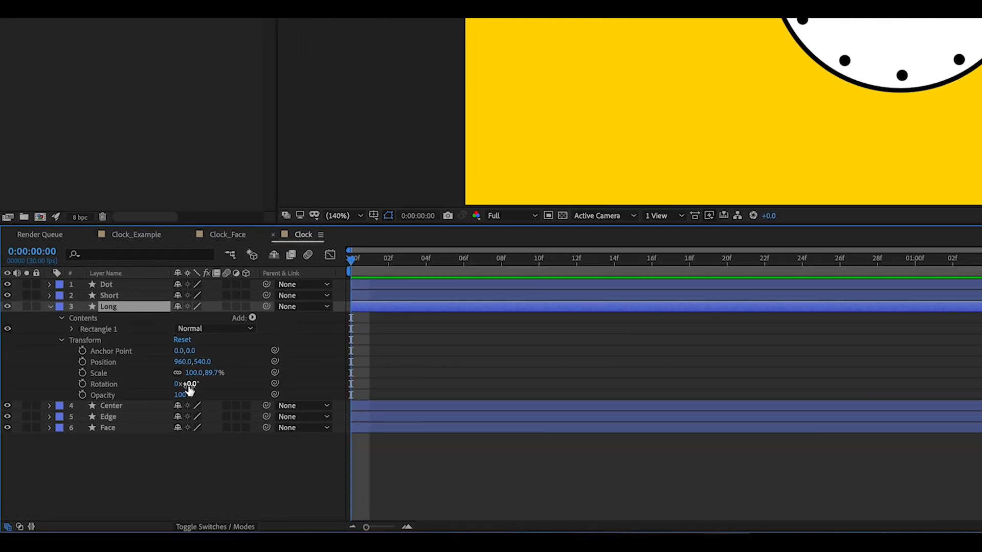
# Step: Try rotating the Long hand around the clock's center and return its rotation to 0°
pyautogui.moveTo(261, 327); pyautogui.dragTo(384, 324)
pyautogui.moveTo(162, 445)
pyautogui.mouseDown()
pyautogui.moveTo(191, 446)
pyautogui.moveTo(69, 448)
pyautogui.moveTo(235, 445)
pyautogui.moveTo(162, 452)
pyautogui.mouseUp()
pyautogui.hotkey('ctrl', 'z')
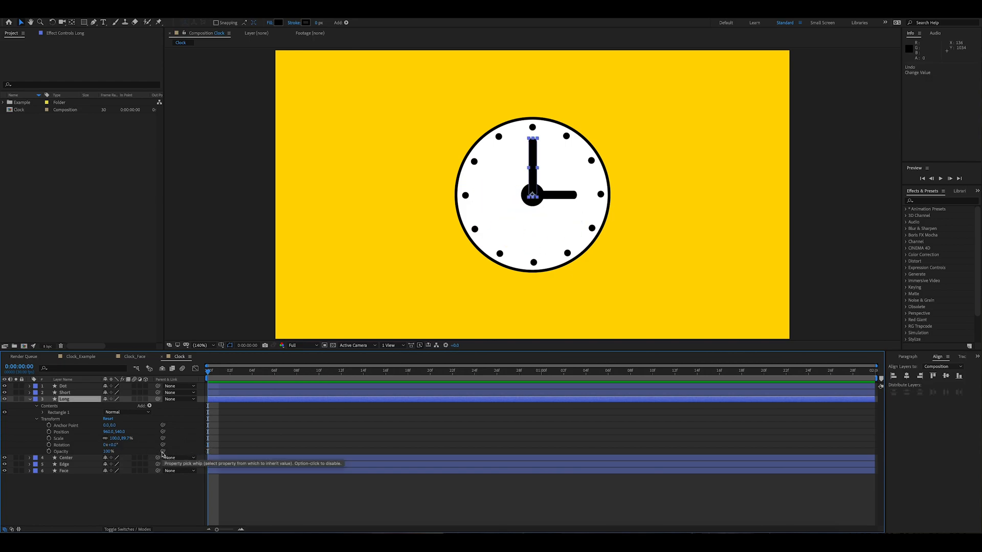
pyautogui.moveTo(111, 446); pyautogui.dragTo(138, 450)
pyautogui.moveTo(340, 371); pyautogui.dragTo(162, 380)
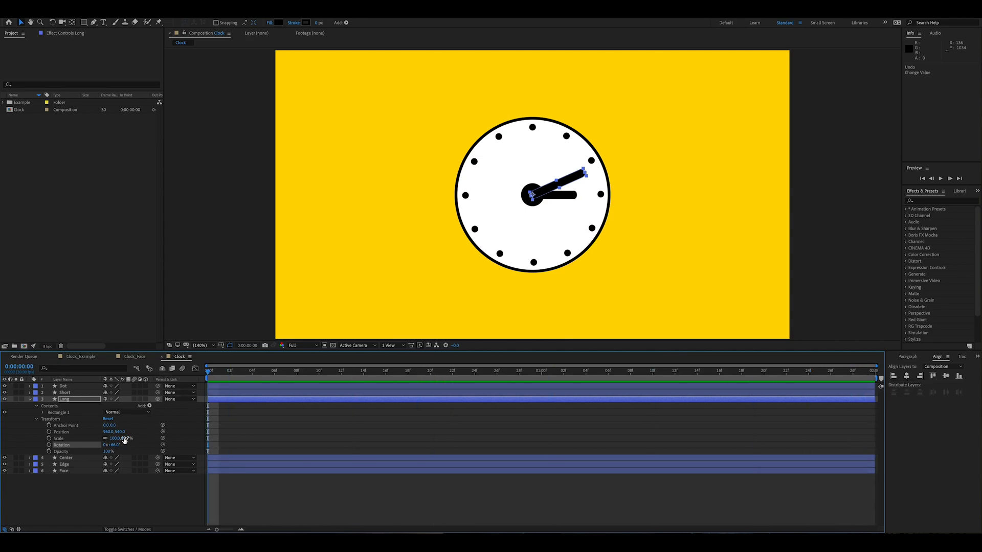
pyautogui.click(115, 445)
pyautogui.press('Return')
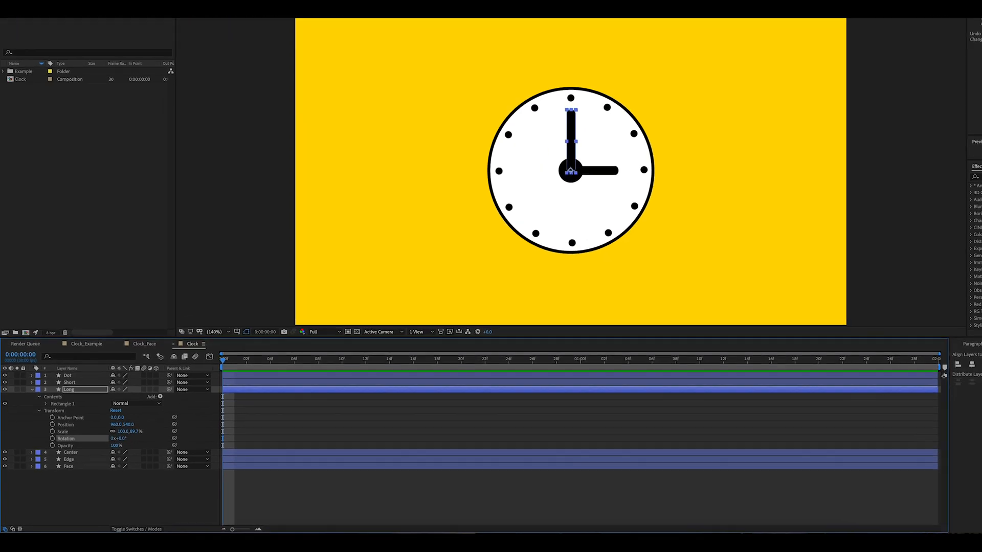
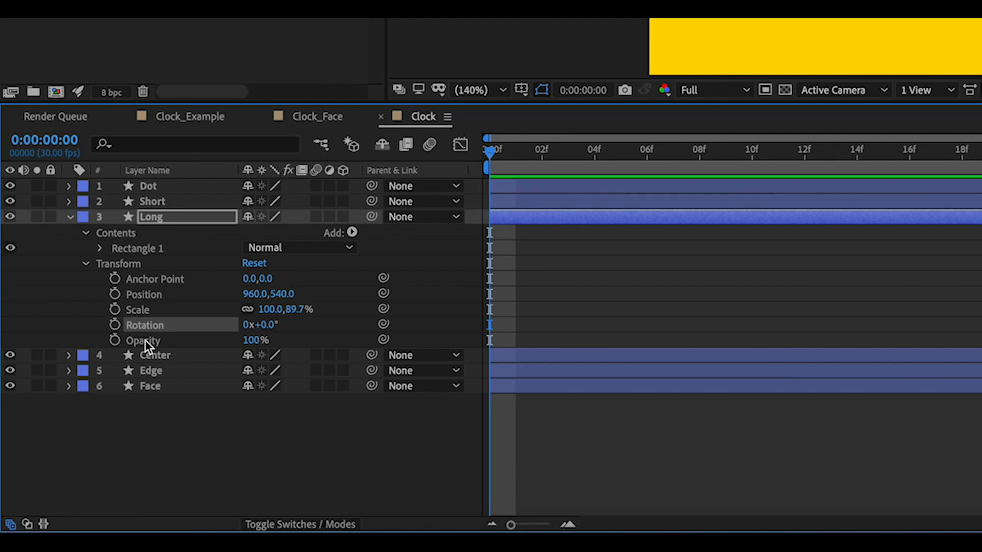
# Step: Add a starting Rotation keyframe of 0° to the Long layer at 0:00:00:00 and check it on the timeline
pyautogui.click(115, 328)
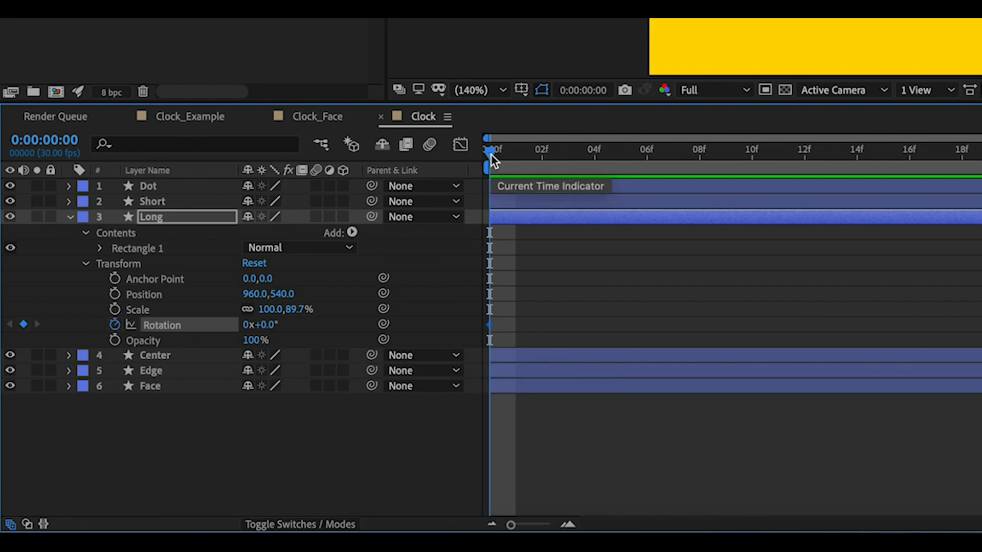
pyautogui.click(542, 151)
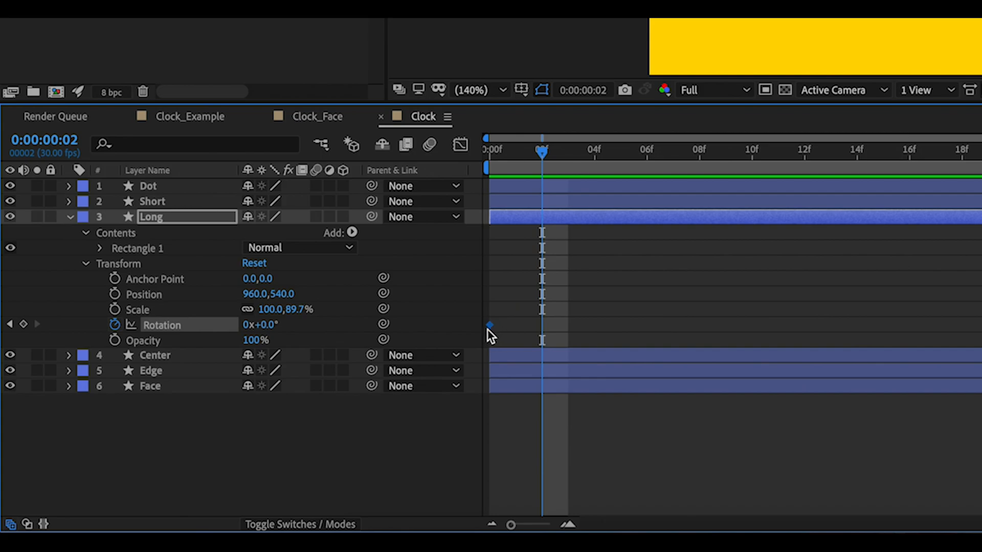
pyautogui.moveTo(490, 330)
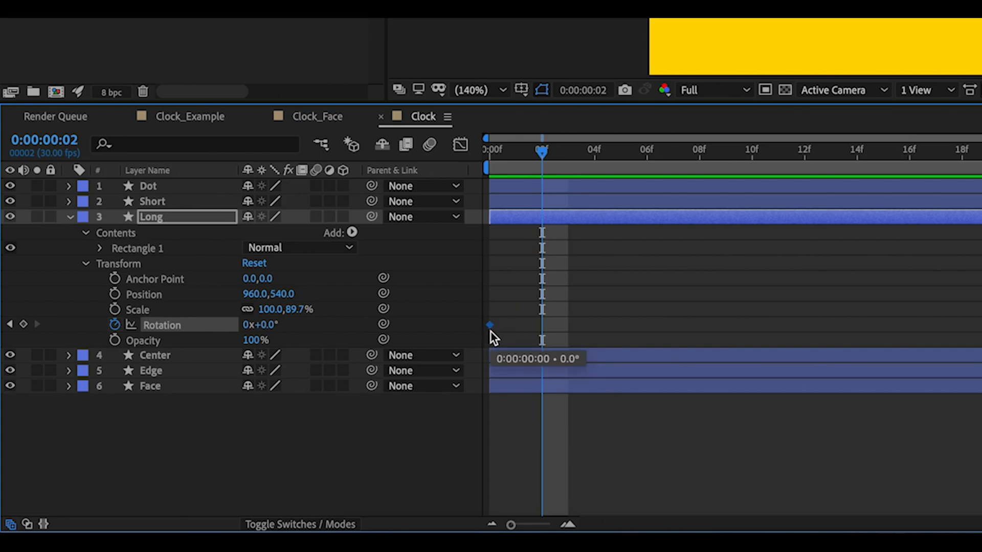
pyautogui.moveTo(541, 152); pyautogui.dragTo(475, 155)
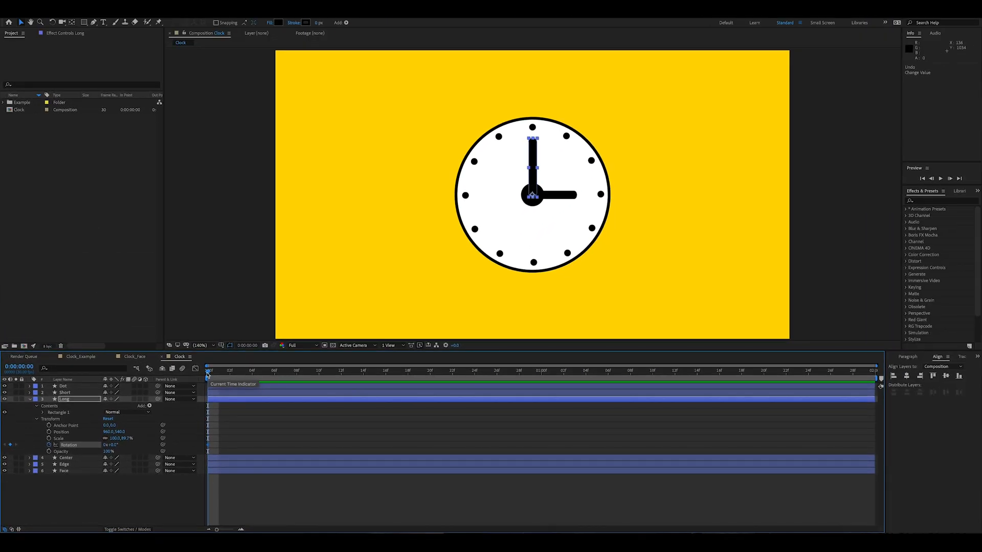
# Step: Move the current time to 0:00:02:00 and set the Long layer's rotation to 3 full revolutions
pyautogui.moveTo(208, 373); pyautogui.dragTo(882, 391)
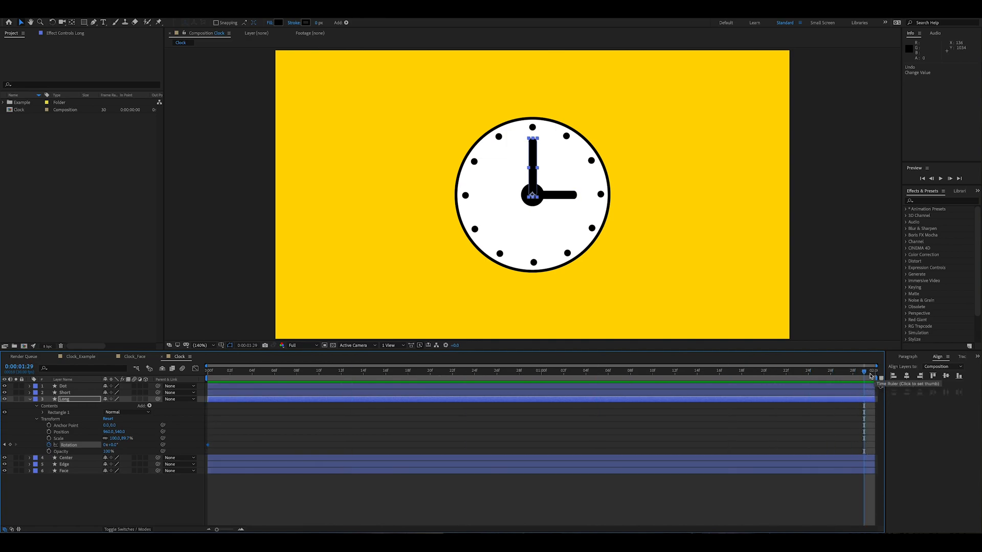
pyautogui.click(950, 179)
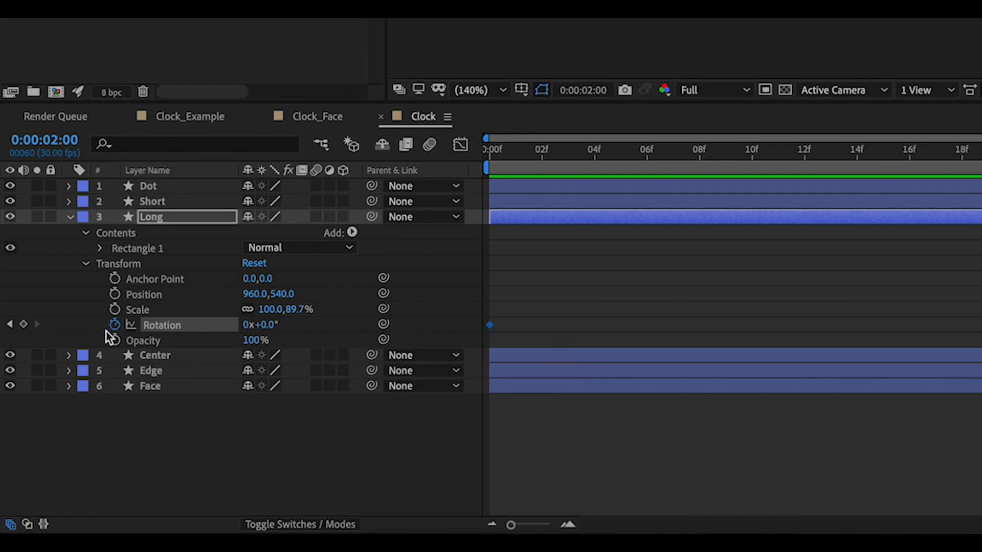
pyautogui.click(248, 326)
pyautogui.write('3')
pyautogui.press('Return')
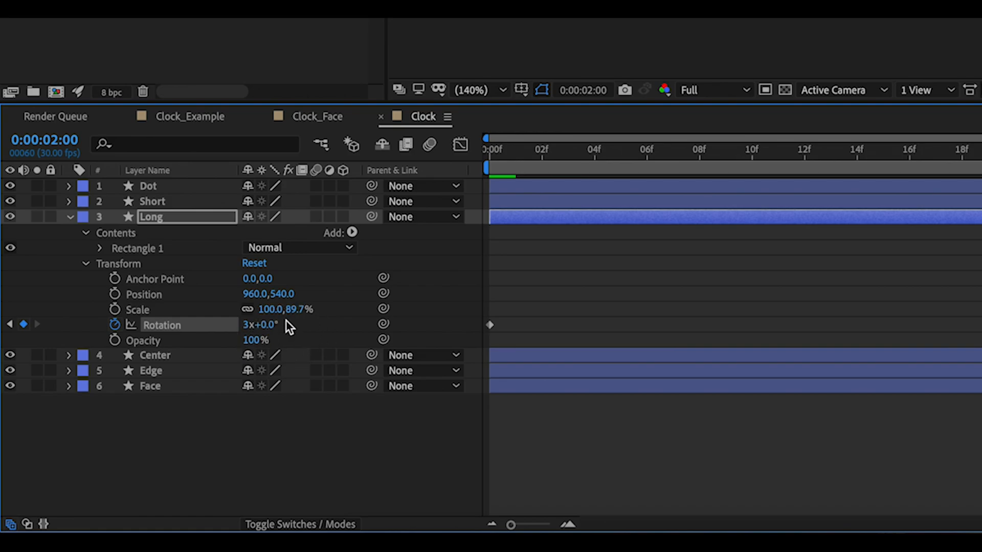
# Step: Return to 0:00:00:00 and play a preview of the Long hand's rotation
pyautogui.click(499, 151)
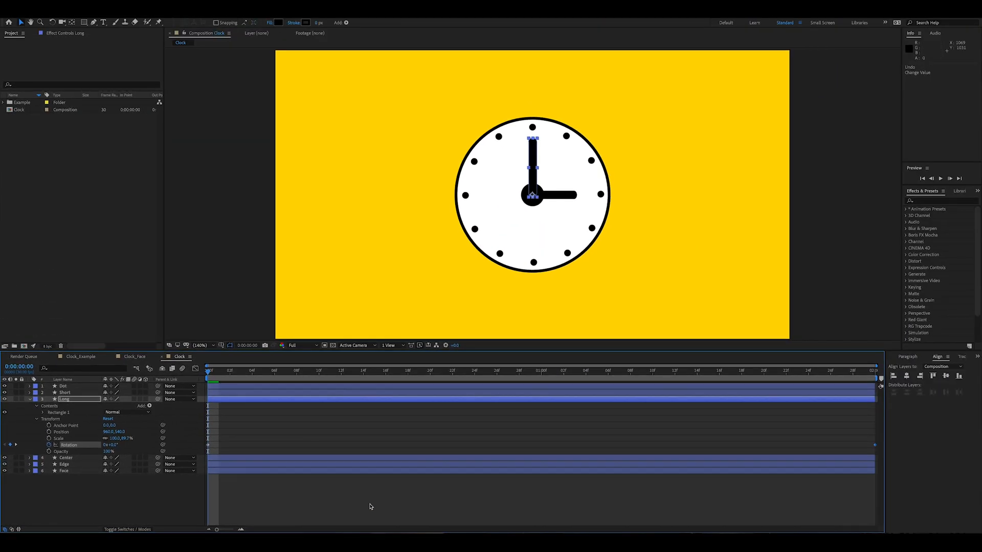
pyautogui.press('space')
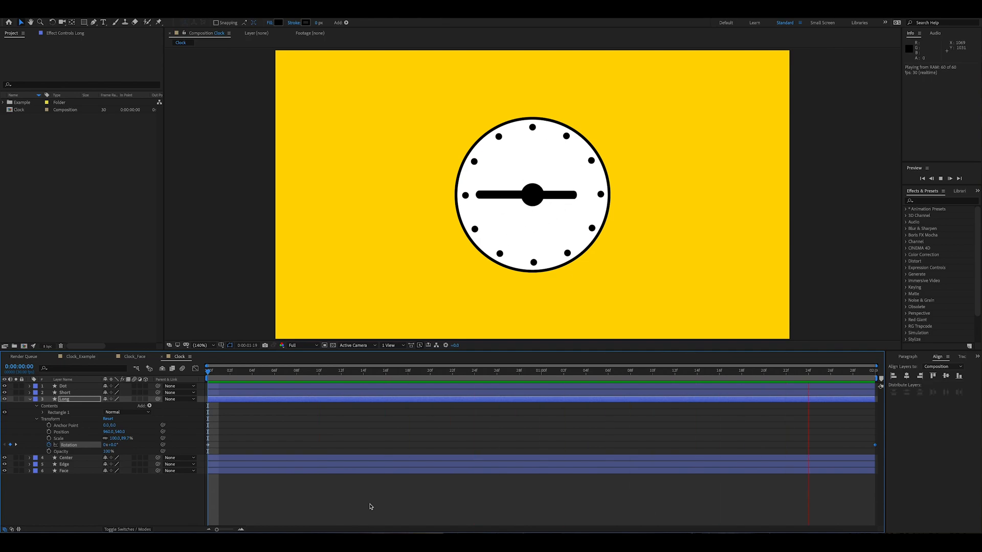
pyautogui.press('space')
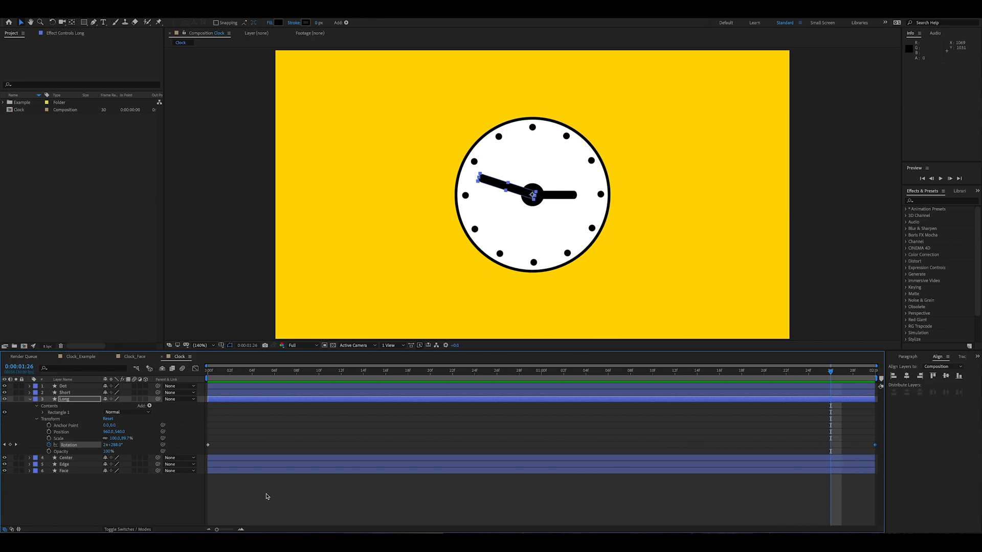
# Step: Collapse the Long layer, expand the Short layer's Transform properties and add a Rotation keyframe of 0x+90° at 0:00:00:00
pyautogui.click(30, 399)
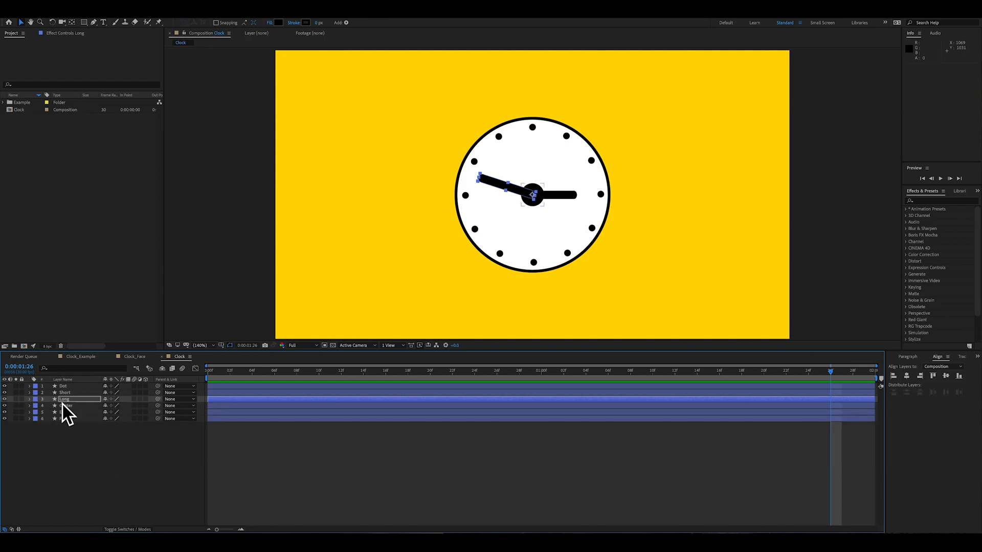
pyautogui.click(30, 393)
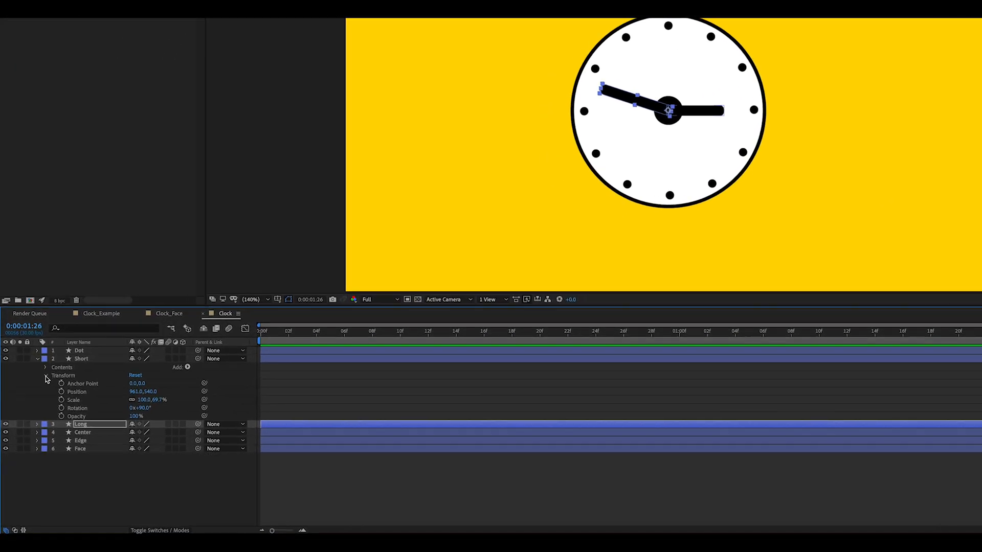
pyautogui.click(37, 407)
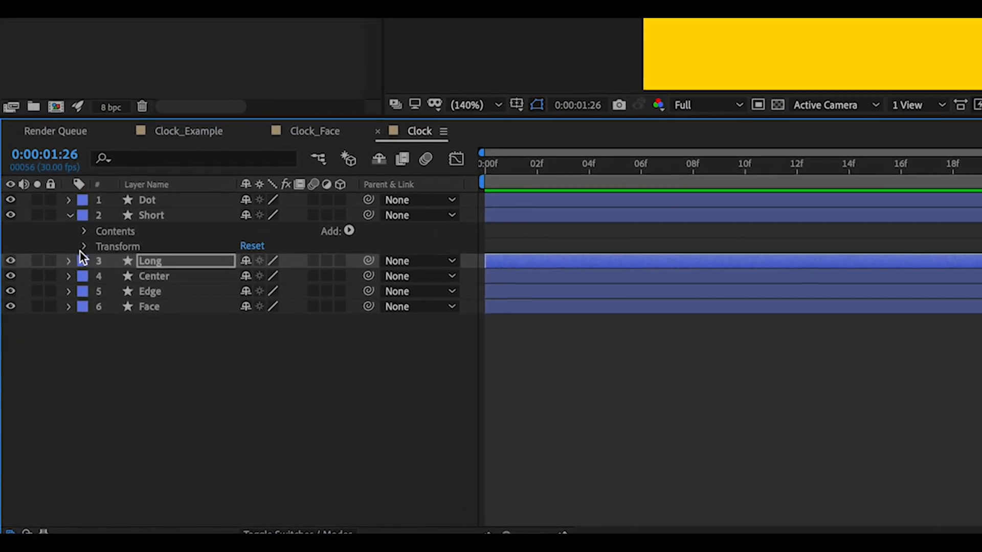
pyautogui.click(83, 247)
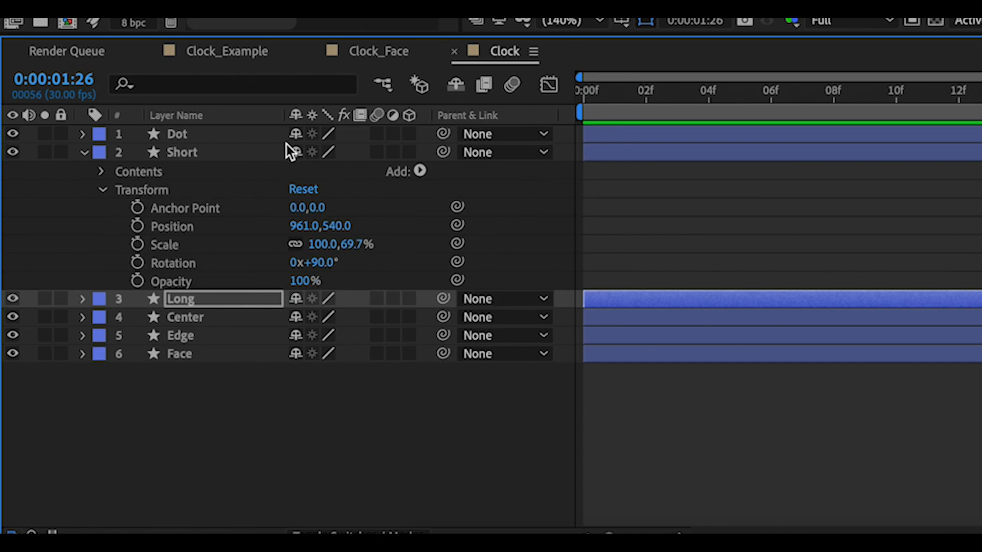
pyautogui.click(593, 93)
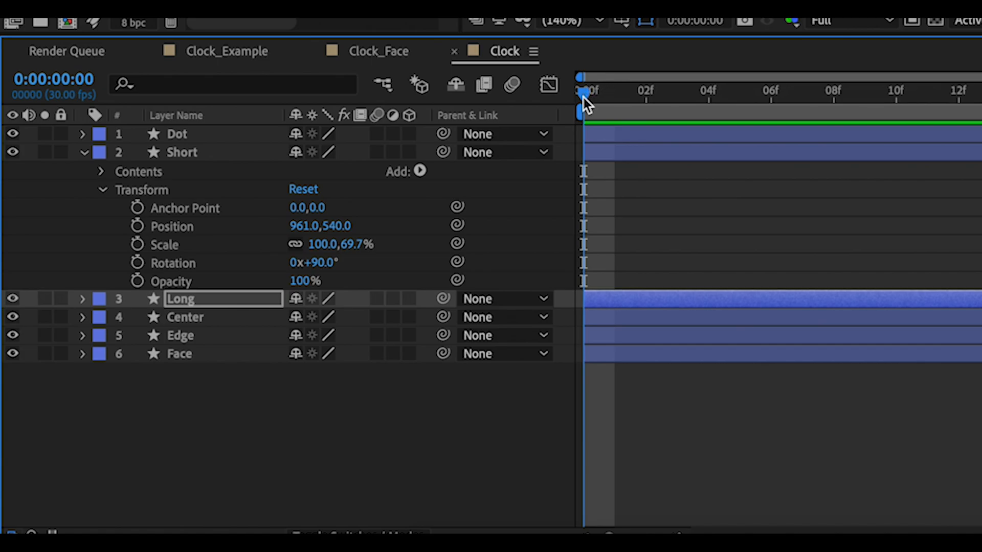
pyautogui.moveTo(584, 97)
pyautogui.mouseDown()
pyautogui.moveTo(604, 98)
pyautogui.moveTo(591, 103)
pyautogui.mouseUp()
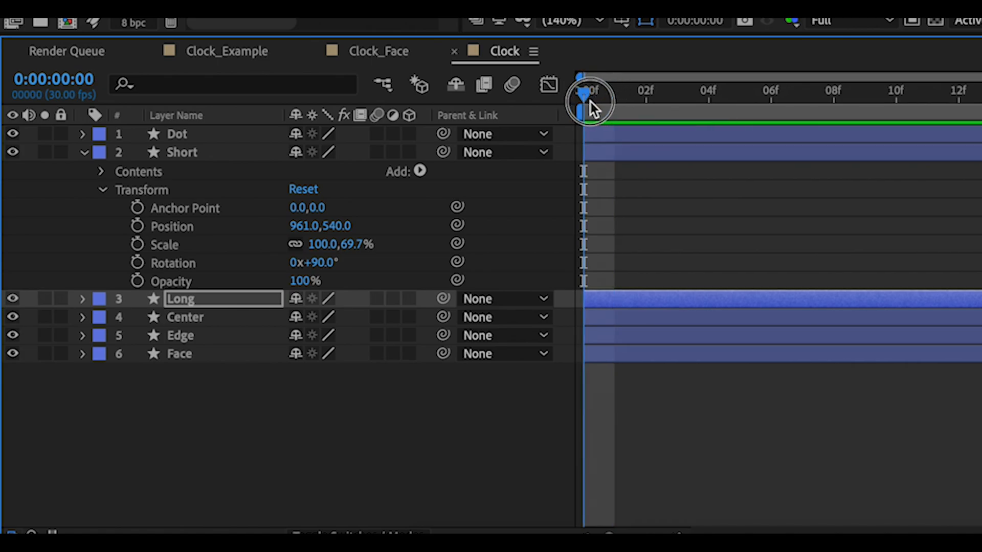
pyautogui.click(137, 263)
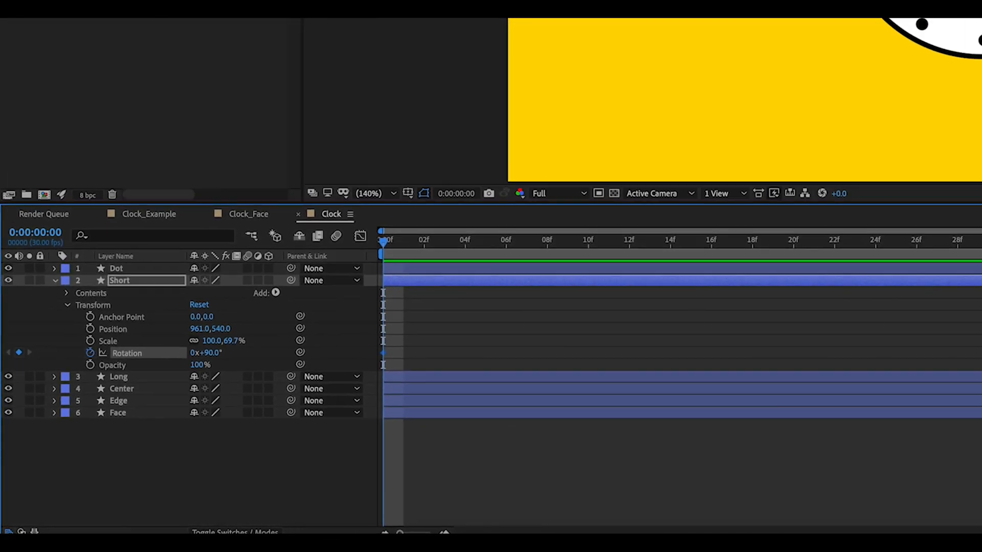
# Step: Move the current time to 0:00:02:00 and set the Short layer's rotation to 1x+90°
pyautogui.click(866, 374)
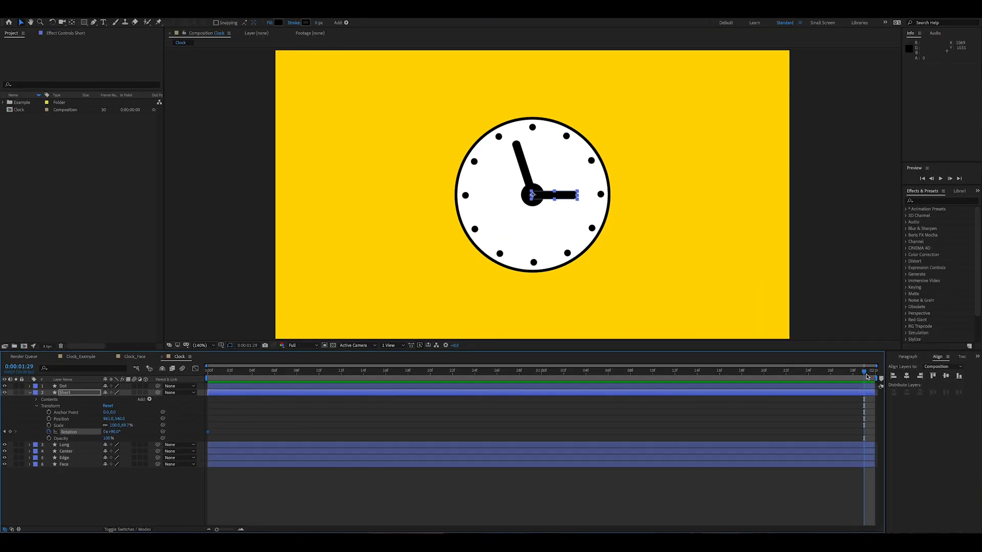
pyautogui.click(950, 178)
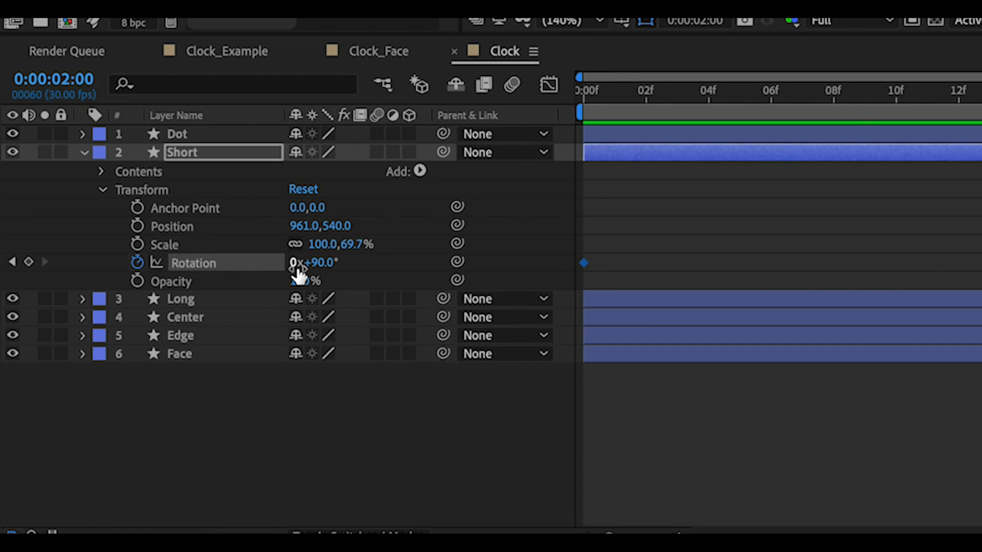
pyautogui.rightClick(296, 263)
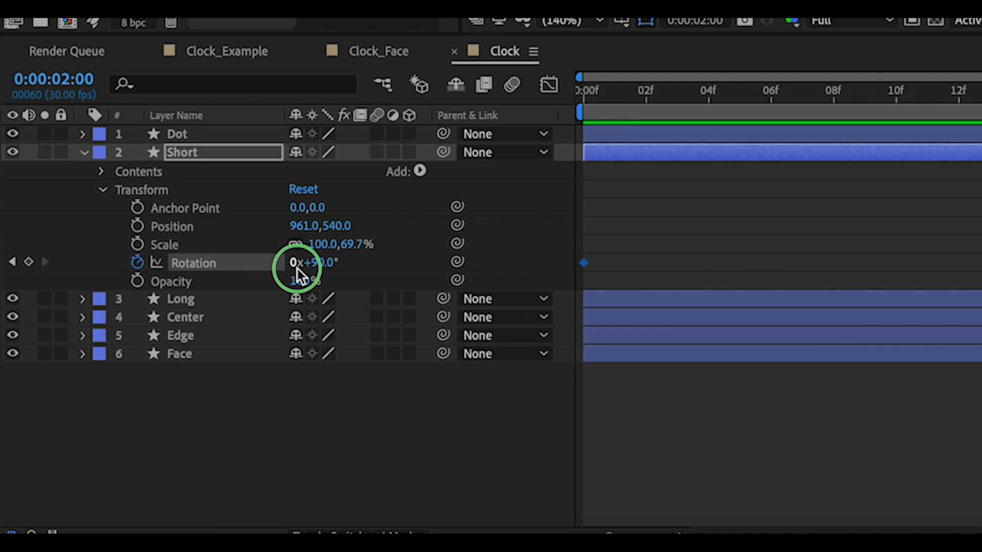
pyautogui.click(286, 262)
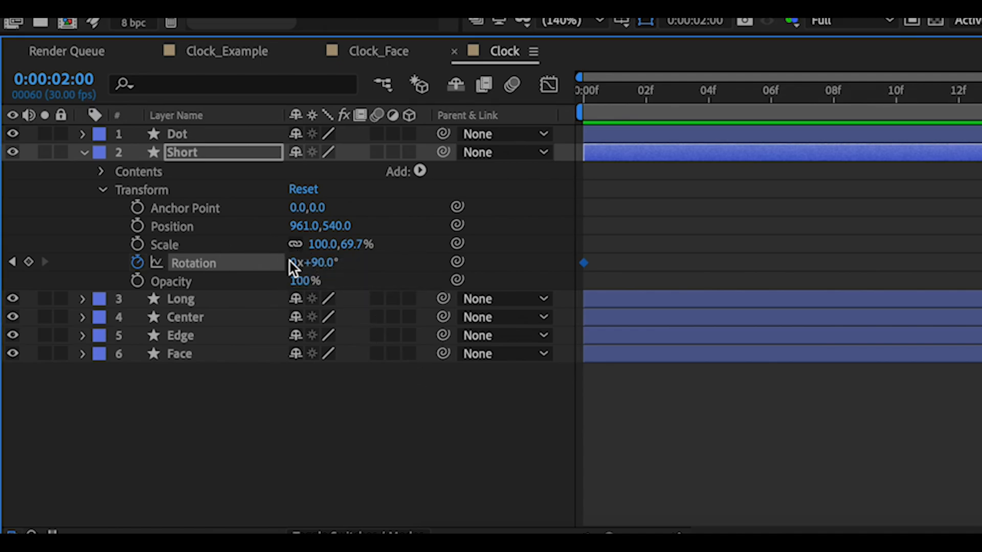
pyautogui.click(296, 262)
pyautogui.write('1')
pyautogui.press('Return')
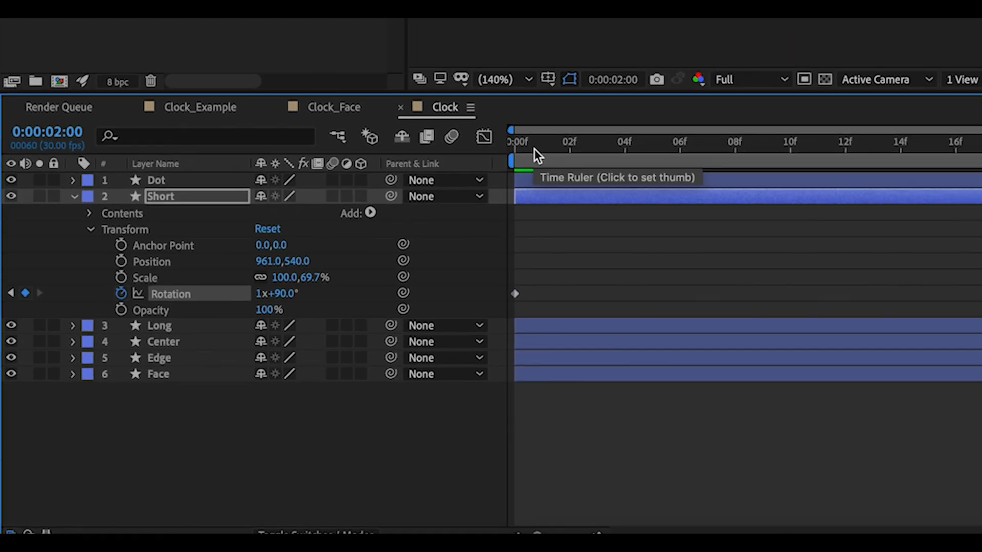
# Step: Play the clock animation from the start and check how the long and short hands rotate together
pyautogui.click(583, 96)
pyautogui.press('space')
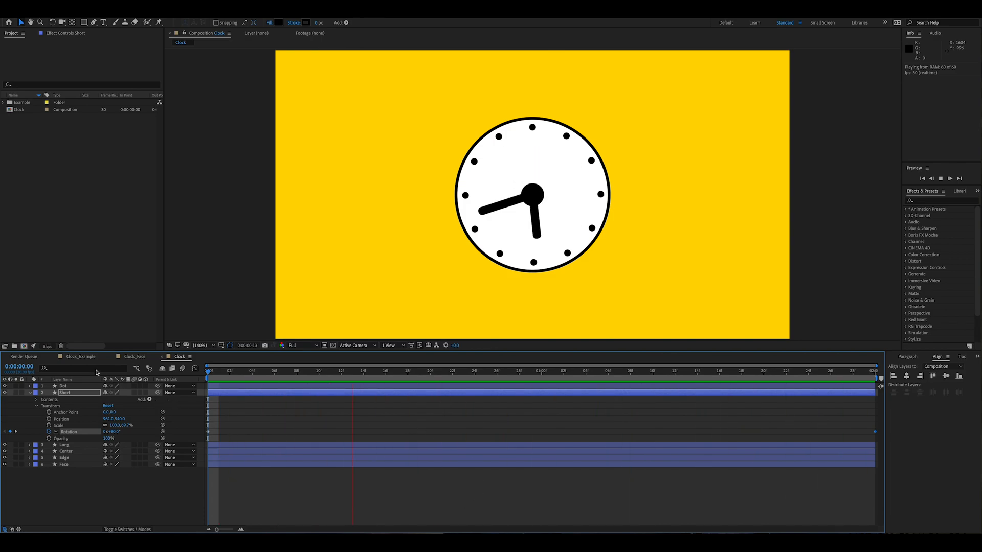
pyautogui.click(80, 356)
pyautogui.moveTo(220, 373); pyautogui.dragTo(207, 374)
pyautogui.press('space')
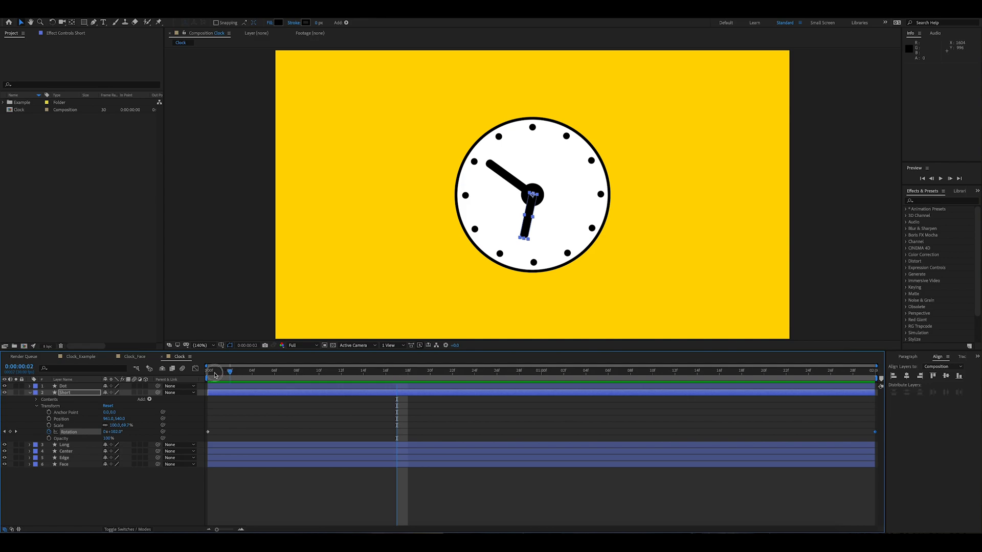
pyautogui.press('Home')
pyautogui.press('space')
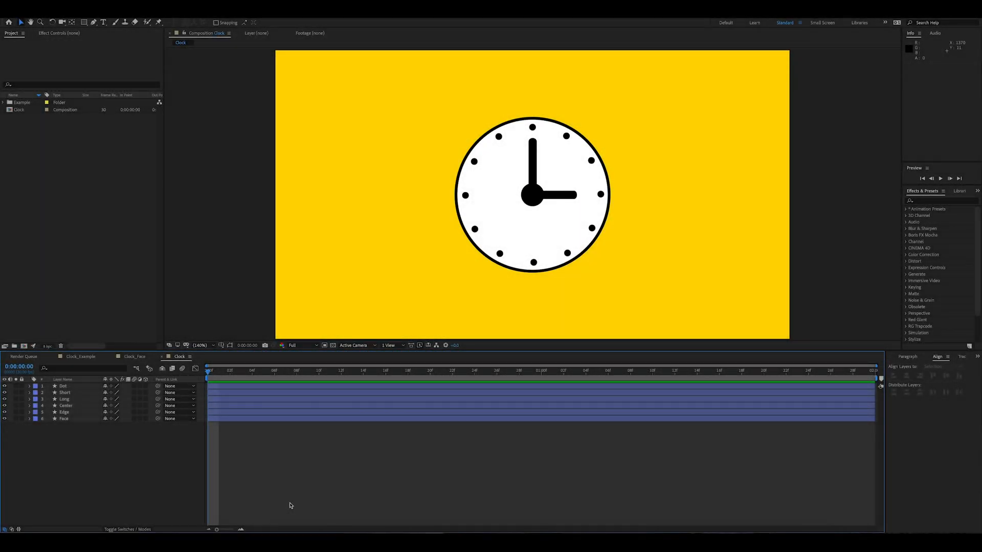
pyautogui.press('space')
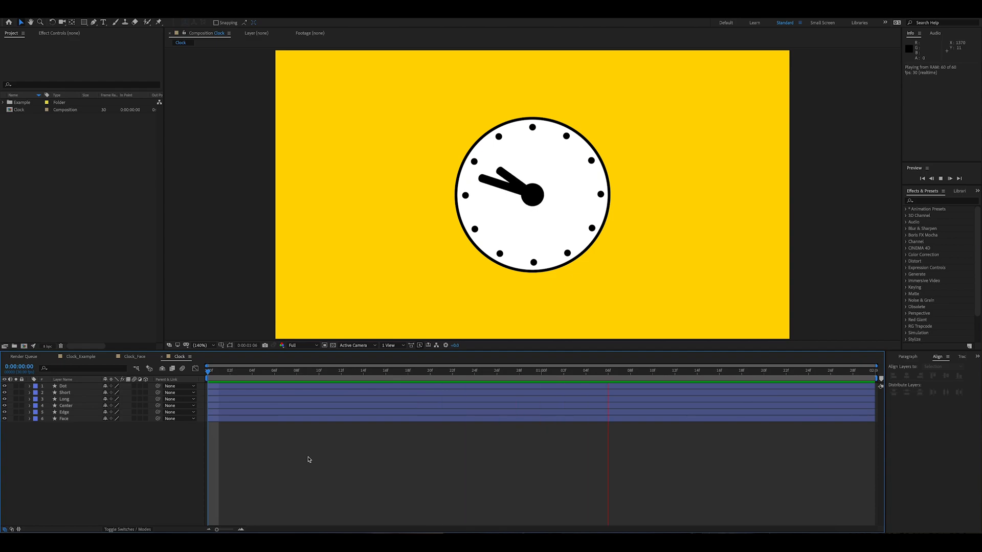
pyautogui.press('space')
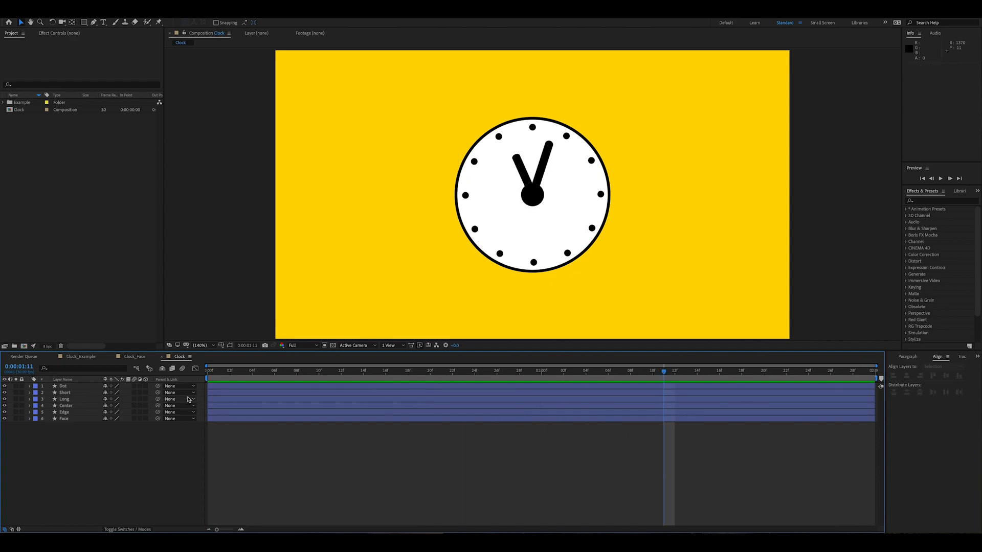
# Step: Switch to the Clock_Example composition and turn on the visibility of its Face layer
pyautogui.click(82, 358)
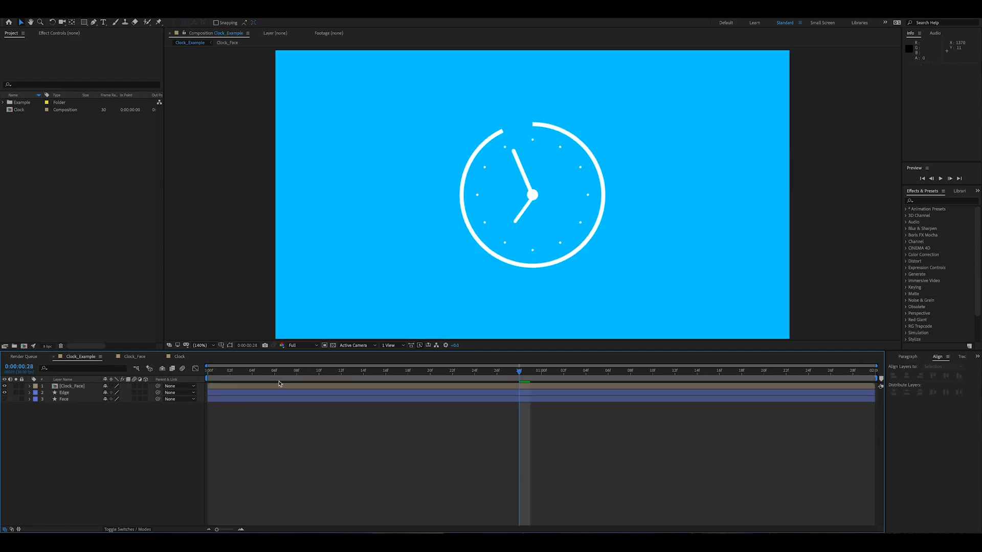
pyautogui.press('space')
pyautogui.click(520, 395)
pyautogui.click(4, 398)
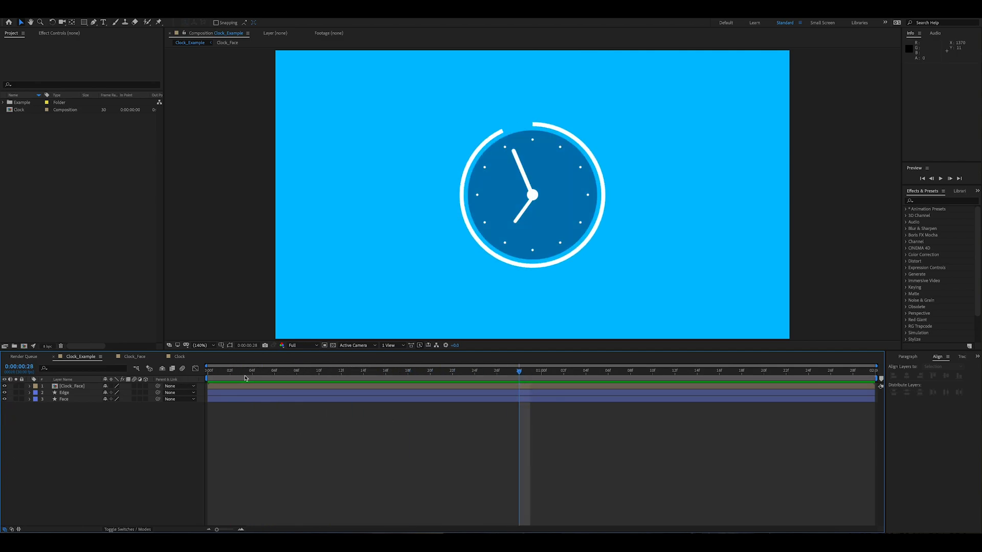
# Step: Play and scrub the Clock_Example animation to examine how the outer ring and the face come in
pyautogui.press('space')
pyautogui.click(742, 412)
pyautogui.moveTo(741, 412)
pyautogui.mouseDown()
pyautogui.moveTo(288, 392)
pyautogui.moveTo(614, 398)
pyautogui.moveTo(397, 394)
pyautogui.mouseUp()
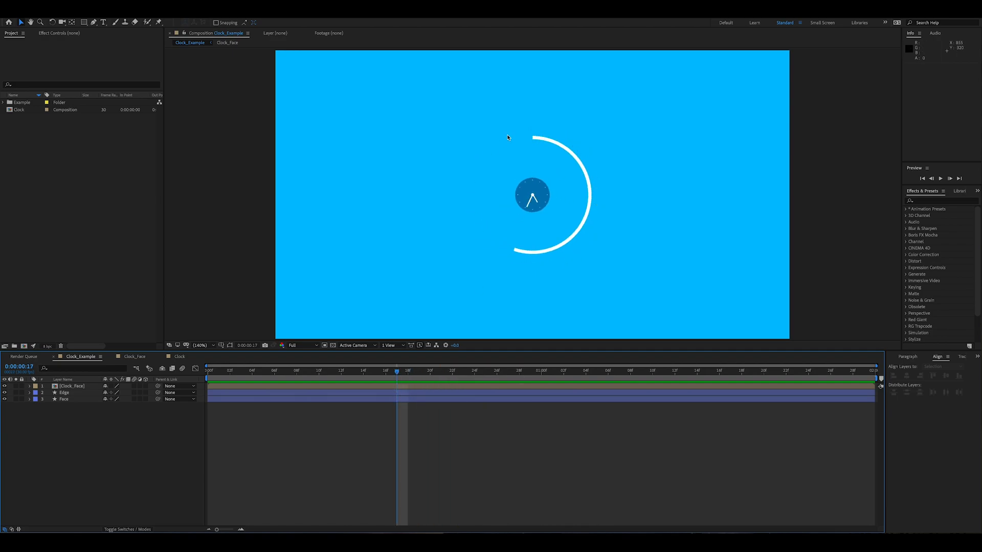
pyautogui.moveTo(400, 375); pyautogui.dragTo(509, 391)
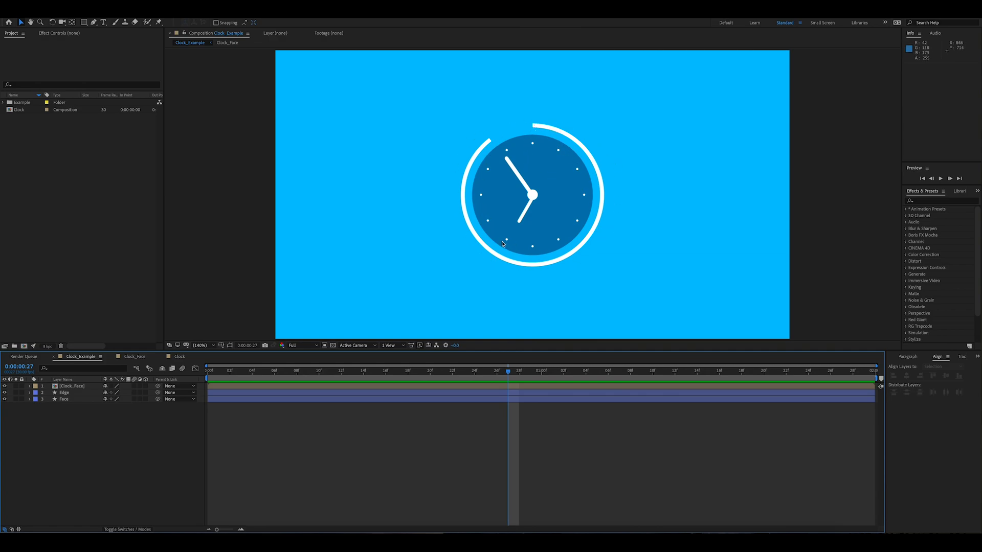
# Step: Return to the Clock composition and add Trim Paths to the contents of the Edge layer
pyautogui.click(179, 357)
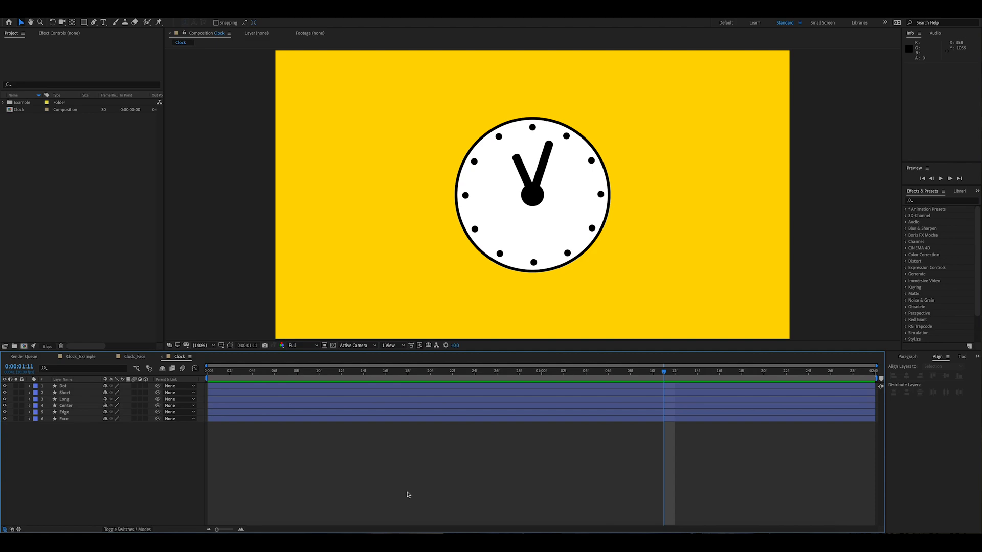
pyautogui.click(65, 413)
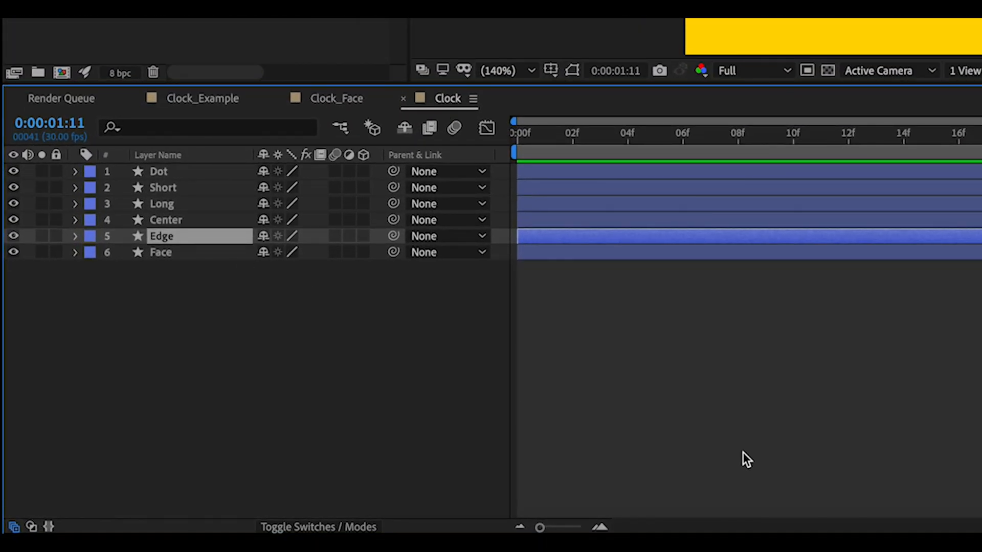
pyautogui.click(14, 236)
pyautogui.click(77, 236)
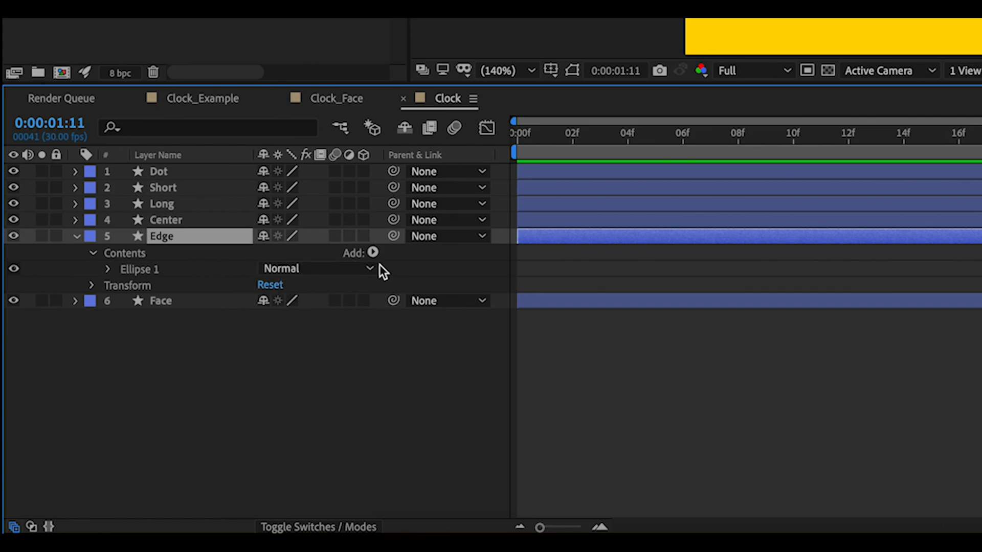
pyautogui.click(372, 253)
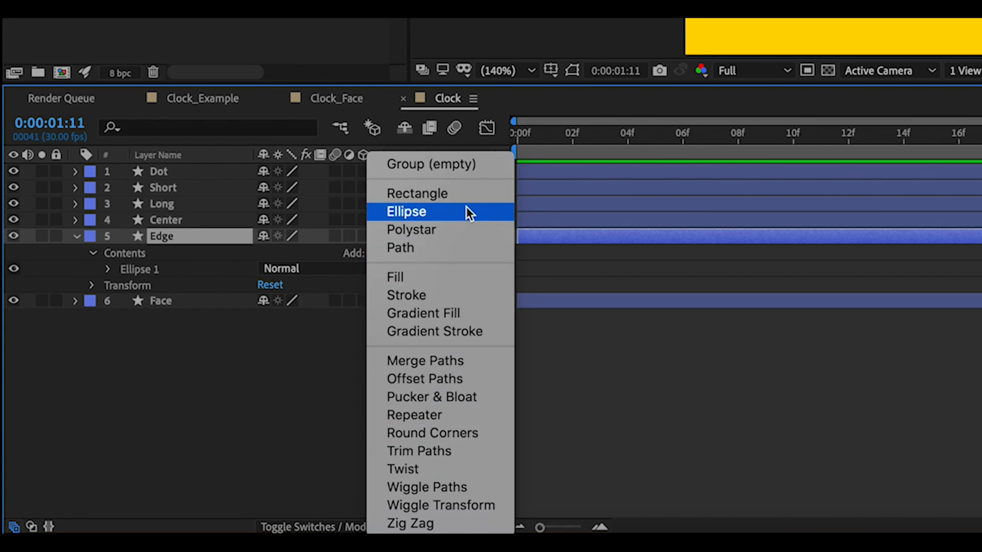
pyautogui.click(443, 453)
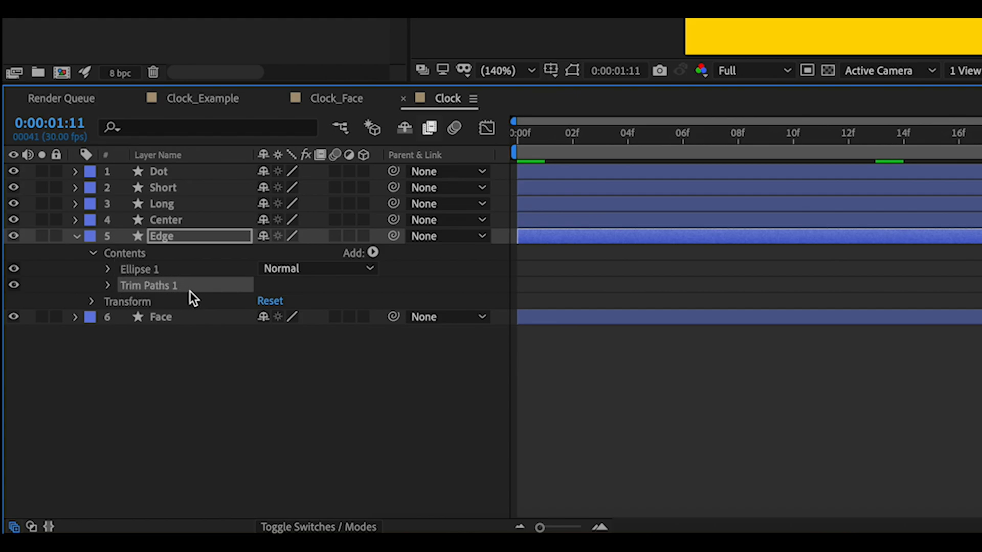
# Step: Expand the Edge layer's Trim Paths settings and move the current time to 0:00:00:00
pyautogui.click(108, 287)
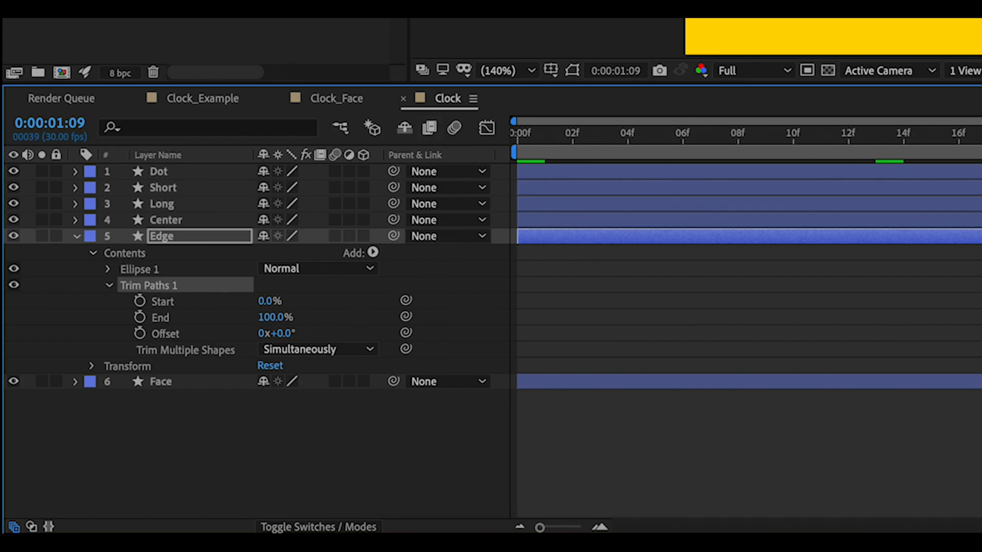
pyautogui.click(541, 153)
pyautogui.moveTo(541, 153); pyautogui.dragTo(486, 158)
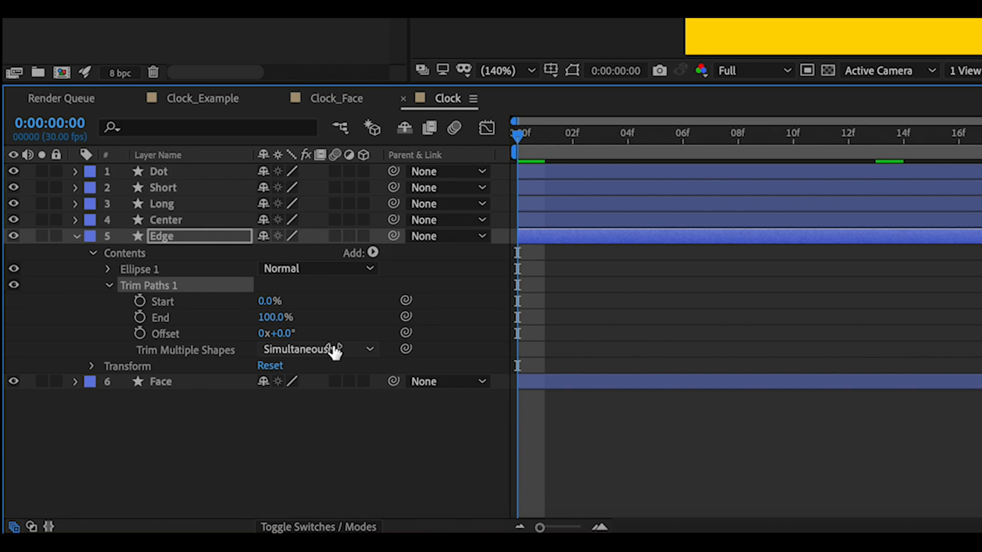
# Step: Try the Edge layer's Trim Paths End value at 50% and return it to 100%
pyautogui.click(276, 317)
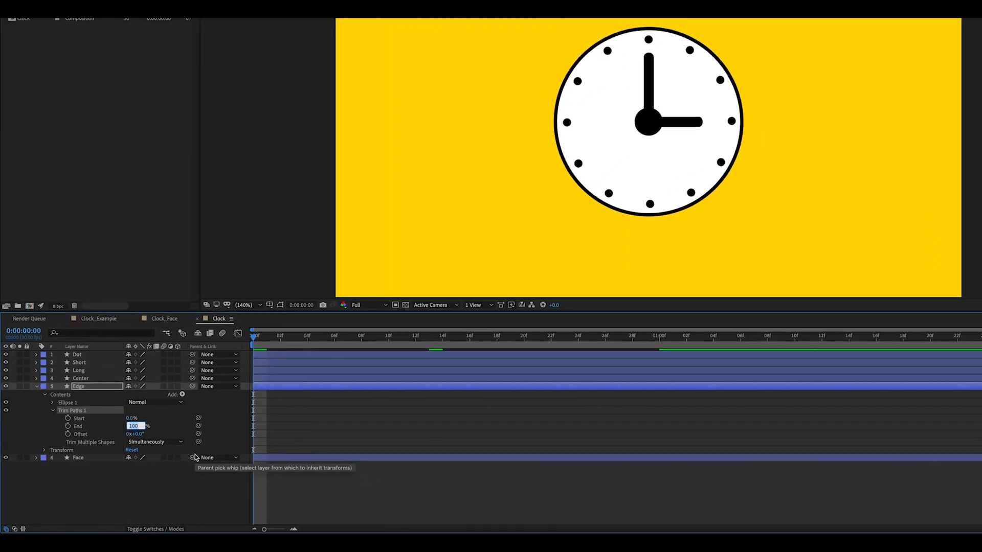
pyautogui.write('5')
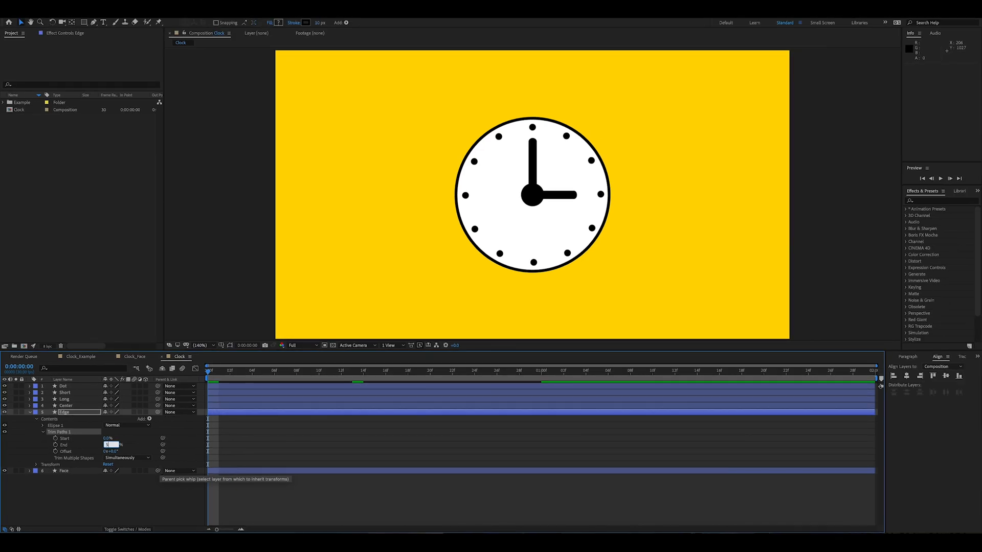
pyautogui.write('0')
pyautogui.press('Return')
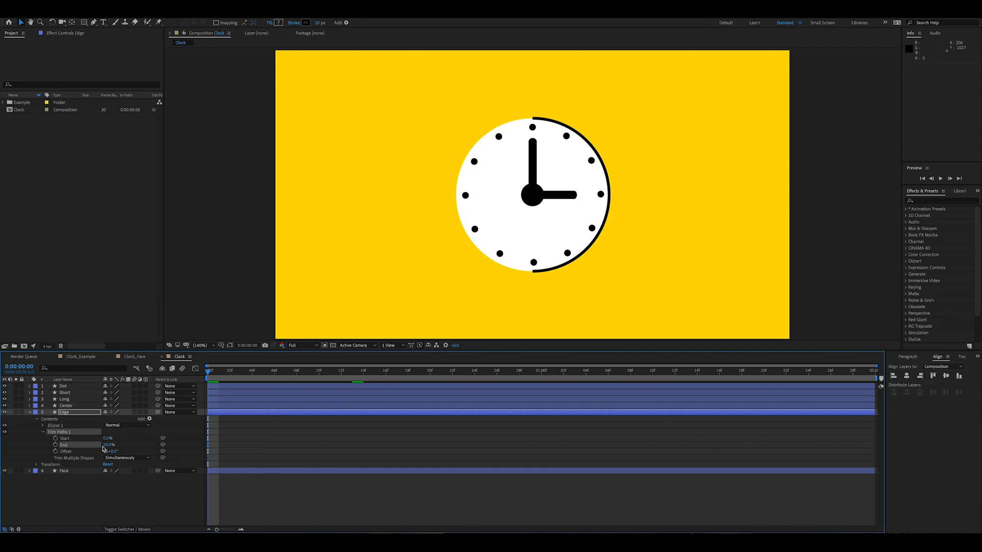
pyautogui.moveTo(105, 445)
pyautogui.mouseDown()
pyautogui.moveTo(126, 443)
pyautogui.moveTo(87, 449)
pyautogui.moveTo(130, 453)
pyautogui.mouseUp()
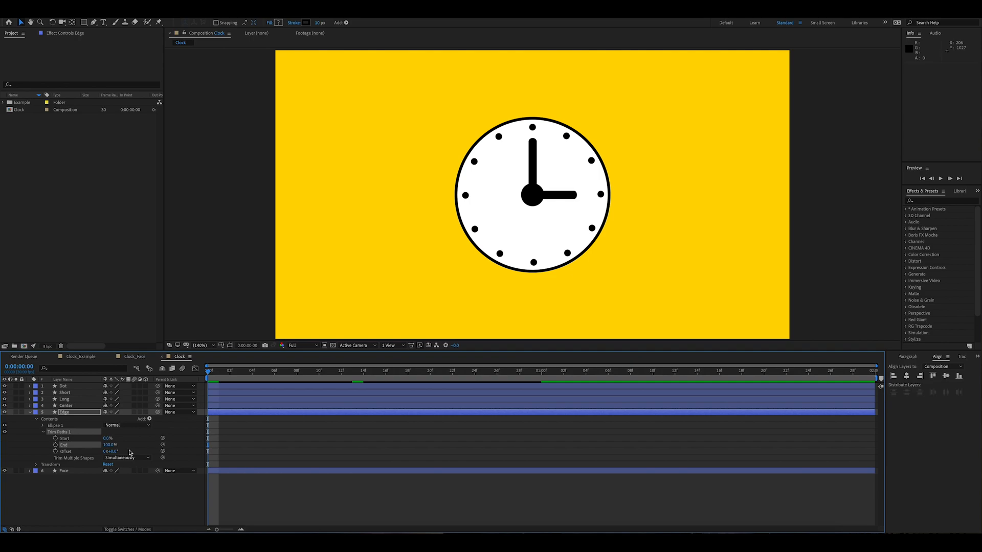
# Step: Set the Edge layer's Trim Paths End to 0% and keyframe it at 0:00:00:00
pyautogui.click(111, 448)
pyautogui.write('0')
pyautogui.press('Return')
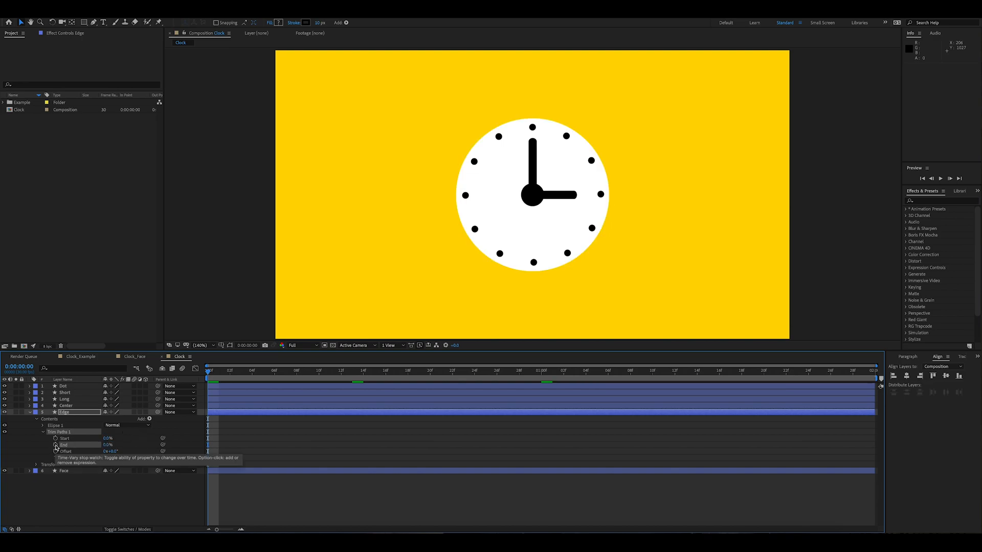
pyautogui.click(55, 446)
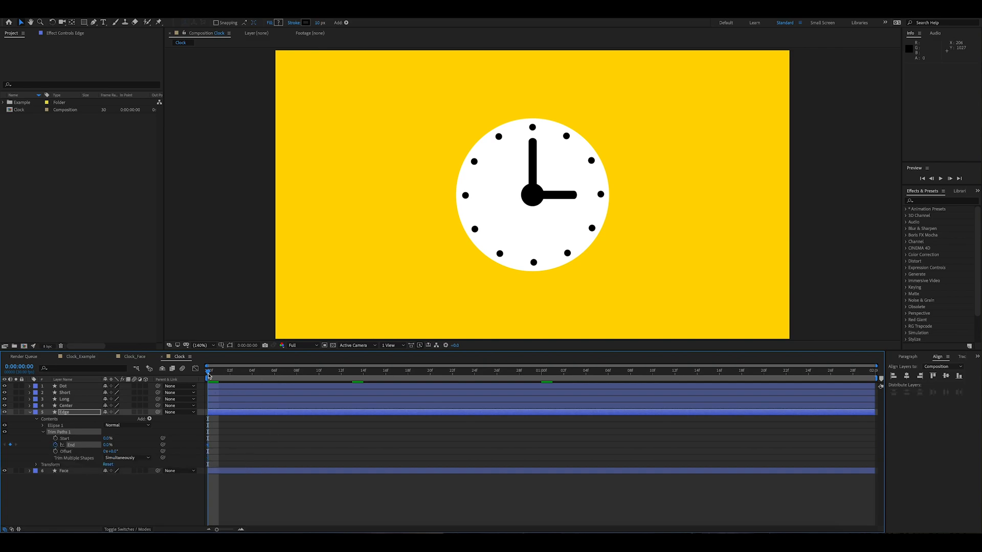
# Step: Add a second Trim Paths End keyframe to the Edge layer at 0:00:01:00 with a value of 100%
pyautogui.moveTo(208, 375); pyautogui.dragTo(500, 387)
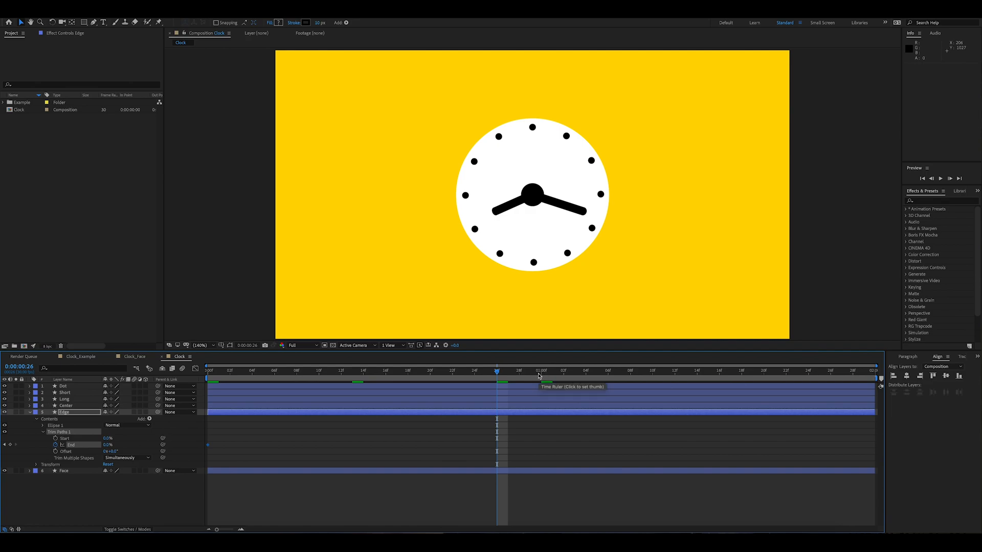
pyautogui.click(532, 376)
pyautogui.click(543, 375)
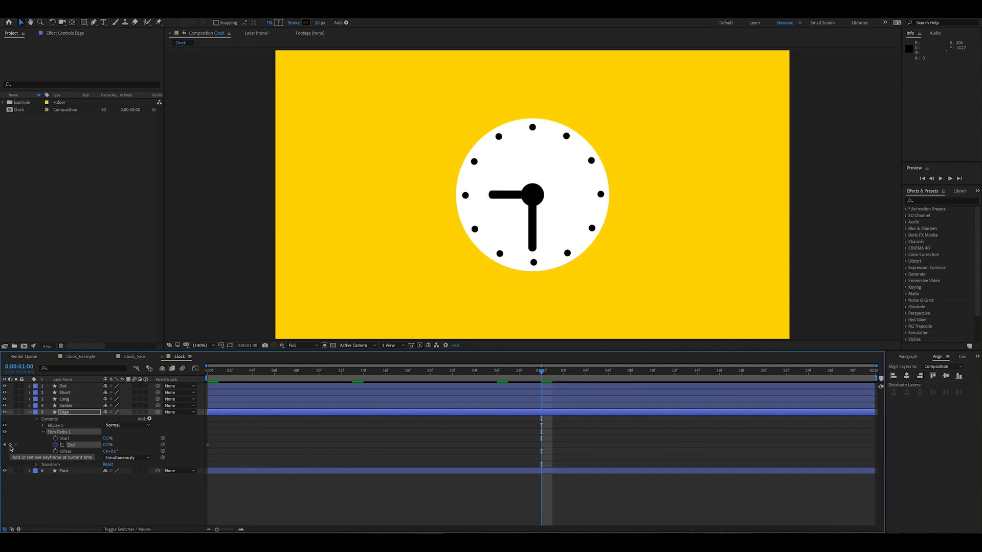
pyautogui.click(10, 445)
pyautogui.click(107, 446)
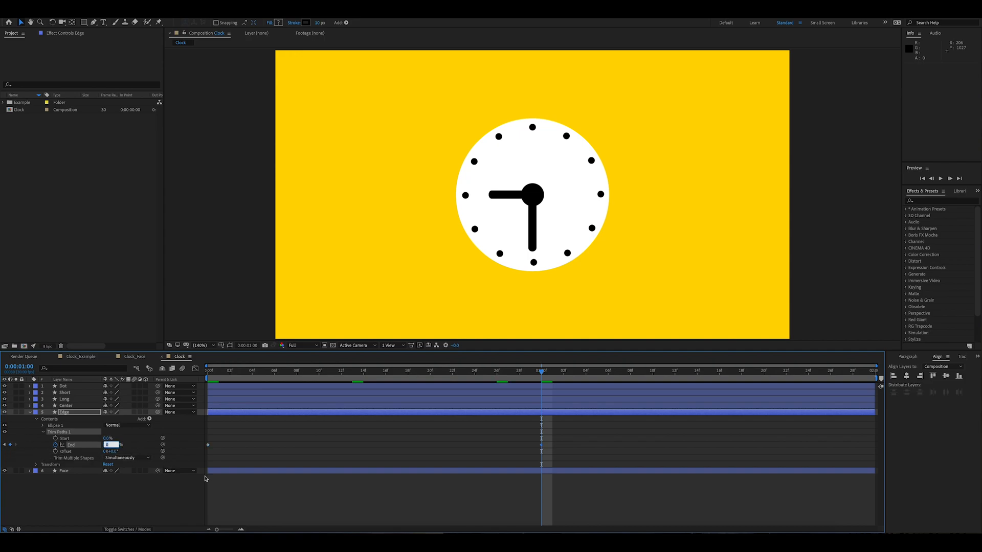
pyautogui.press('Return')
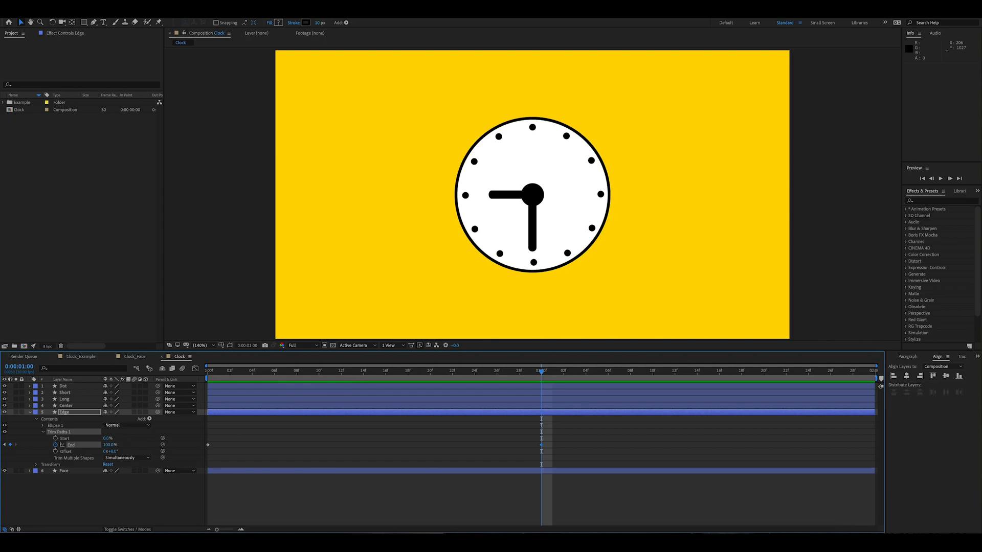
# Step: Preview the outer ring animation from the first frame and collapse the Edge layer's properties
pyautogui.click(209, 371)
pyautogui.press('space')
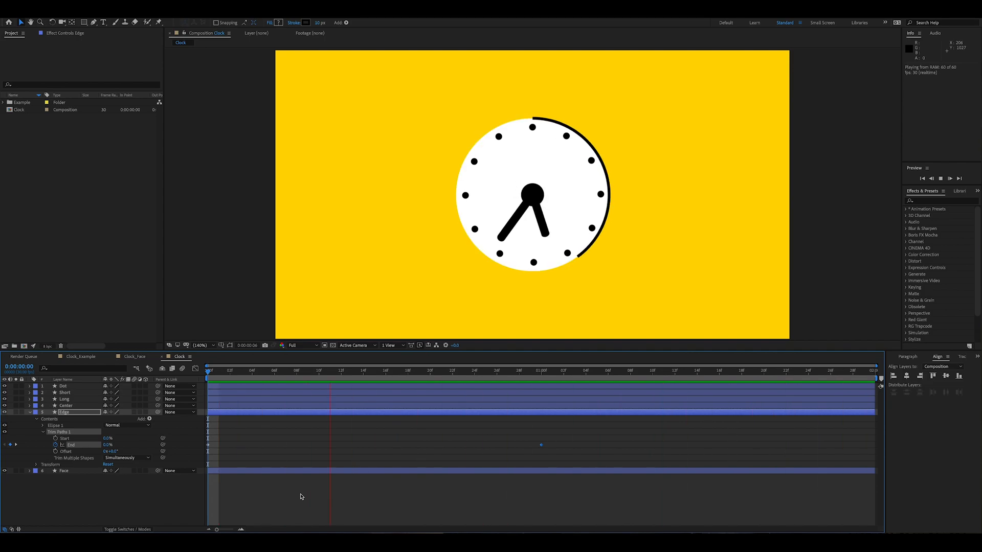
pyautogui.press('space')
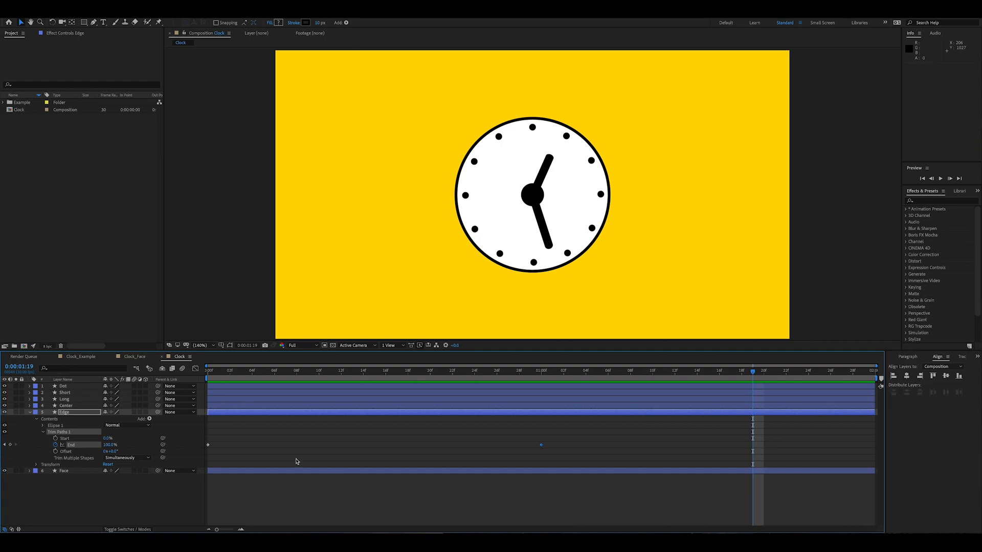
pyautogui.click(30, 413)
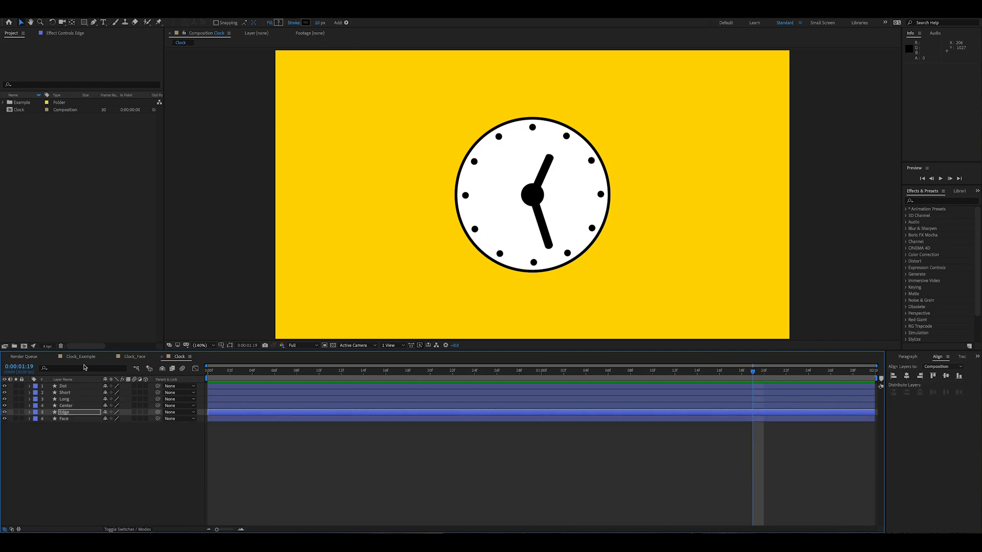
# Step: Scrub through the Clock_Example composition to examine how its face animates, and return to the Clock composition
pyautogui.click(81, 357)
pyautogui.moveTo(268, 379); pyautogui.dragTo(569, 401)
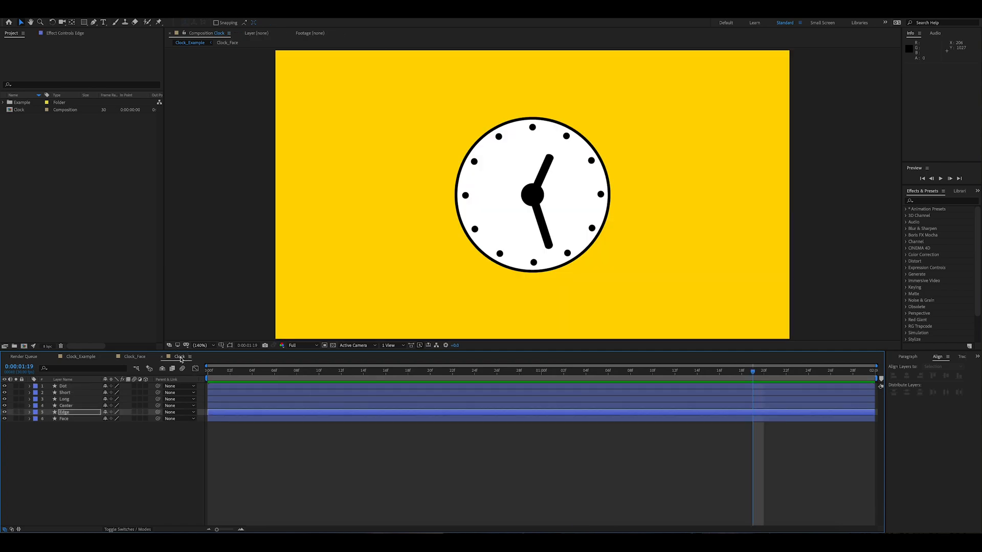
pyautogui.click(180, 356)
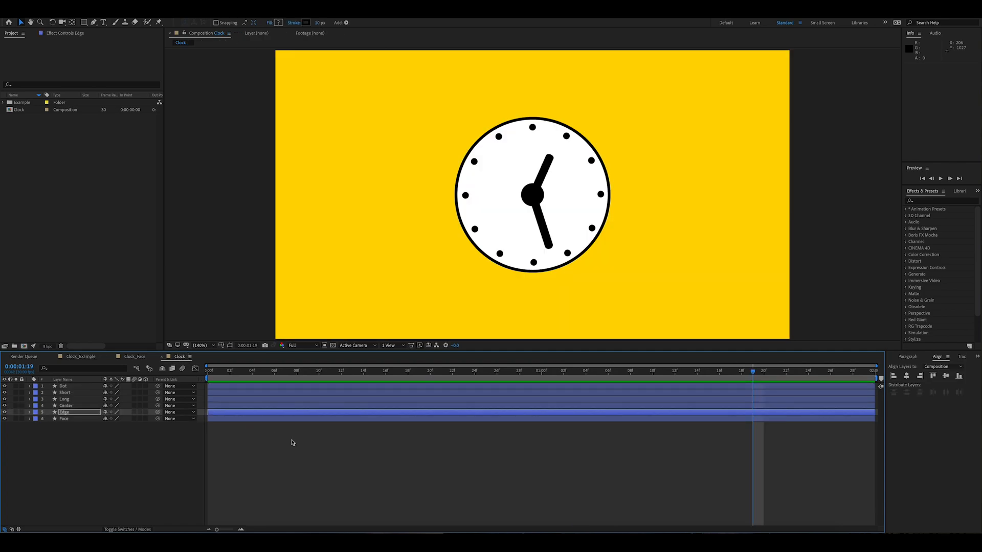
pyautogui.click(87, 358)
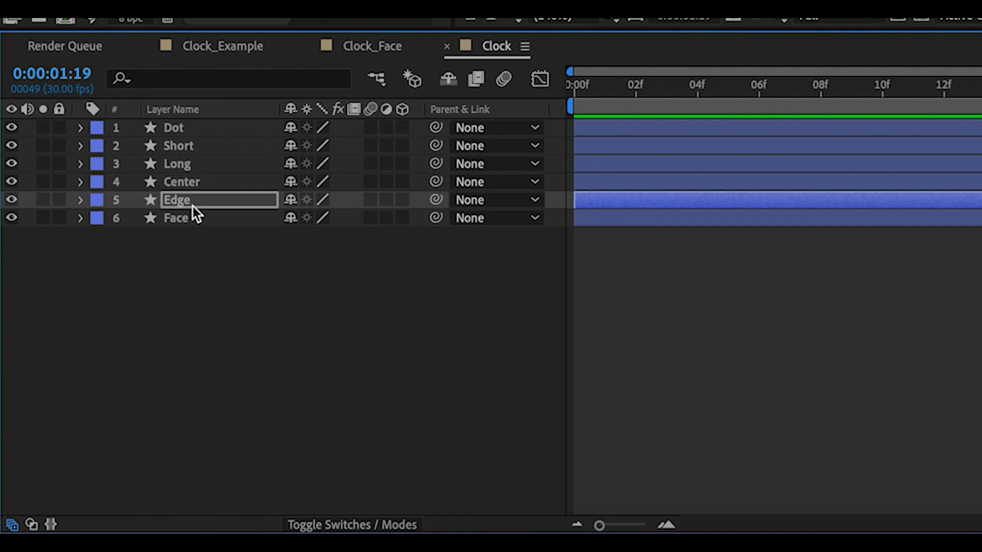
# Step: Move the Edge layer to the top of the stack and pre-compose the Dot, Short, Long, Center and Face layers as Clock_Detail
pyautogui.moveTo(193, 205); pyautogui.dragTo(192, 124)
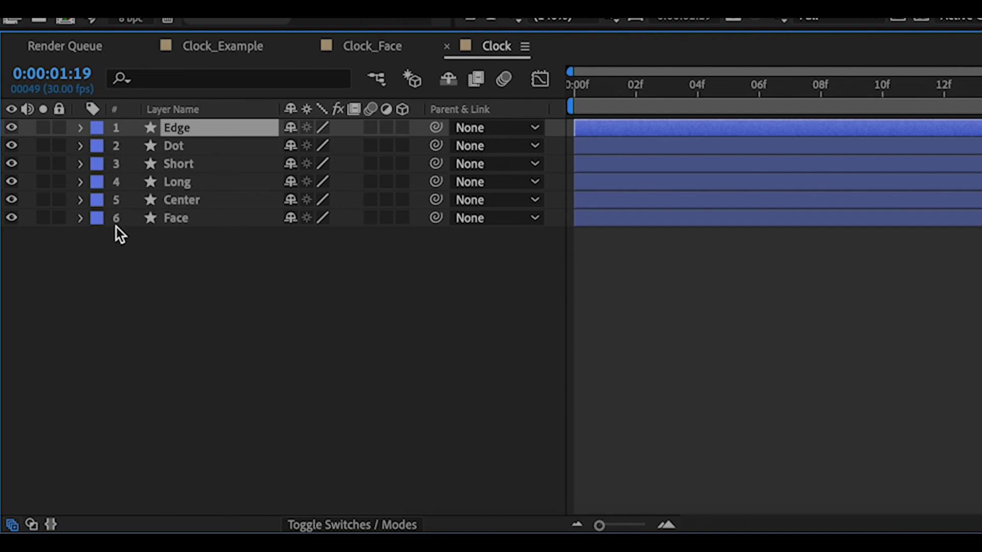
pyautogui.moveTo(256, 259); pyautogui.dragTo(161, 185)
pyautogui.moveTo(155, 150); pyautogui.dragTo(155, 152)
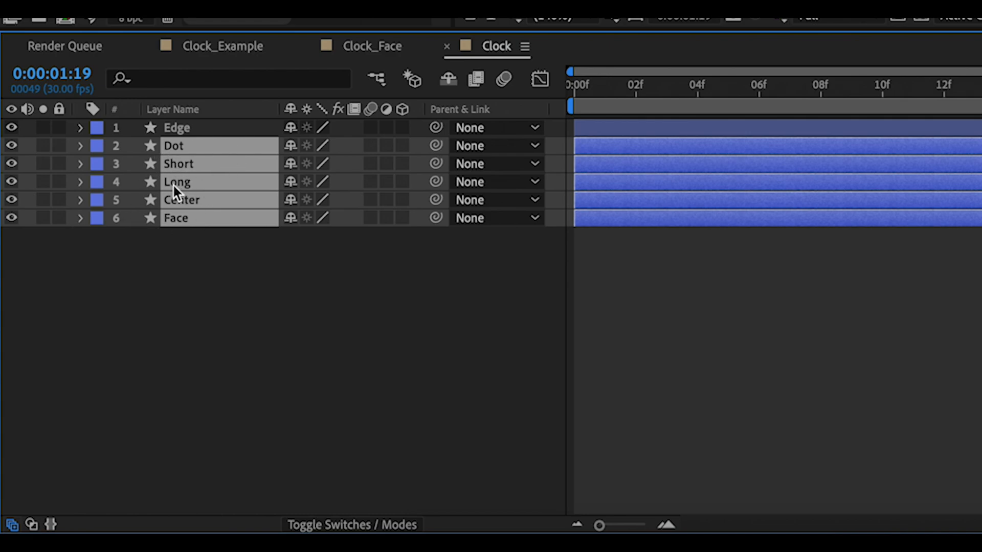
pyautogui.rightClick(223, 167)
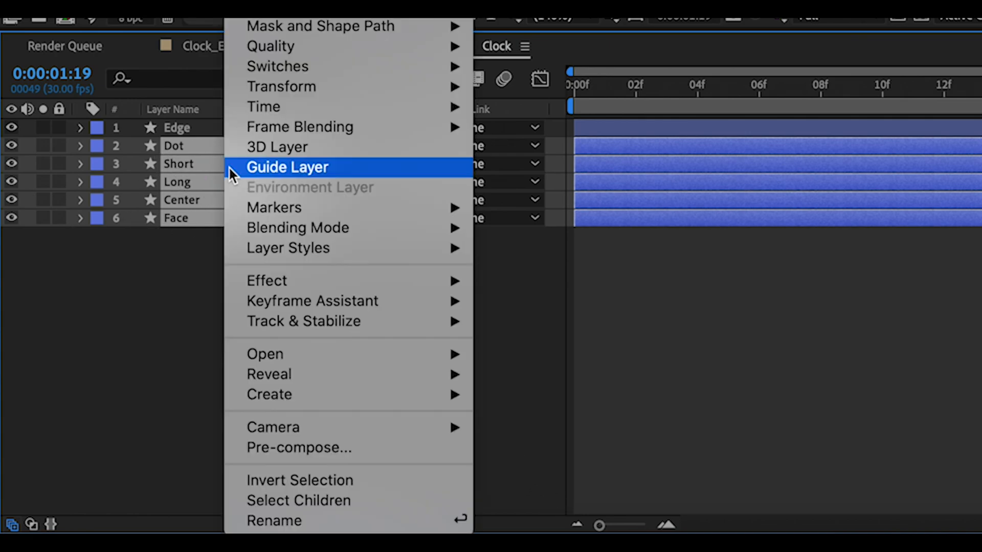
pyautogui.click(275, 450)
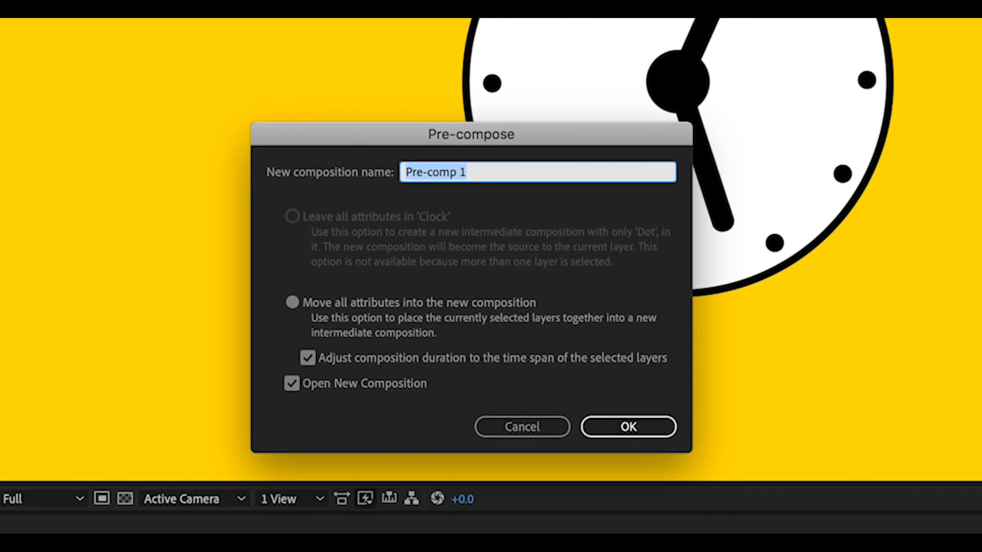
pyautogui.write('Clock_')
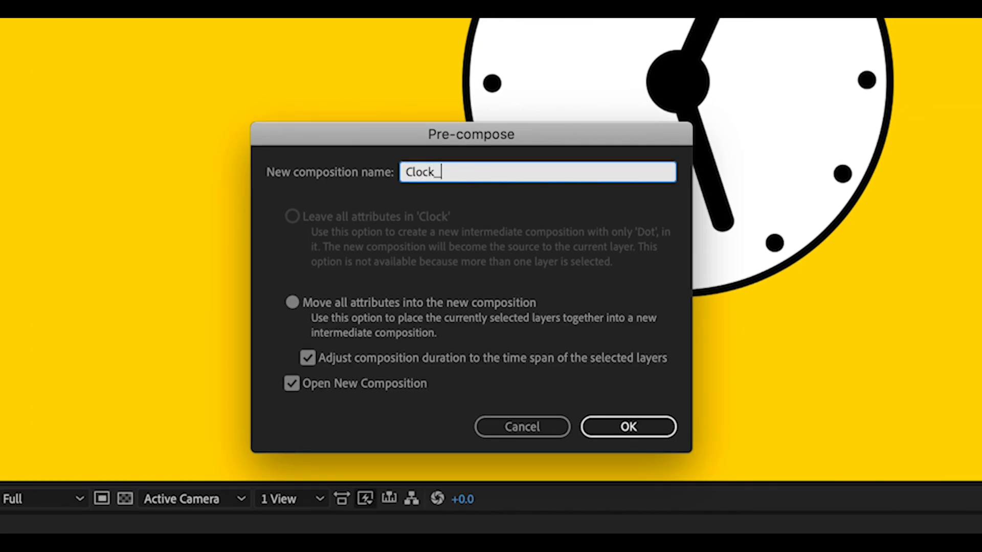
pyautogui.write('Detial')
pyautogui.press('BackSpace')
pyautogui.press('BackSpace')
pyautogui.press('BackSpace')
pyautogui.write('ail')
pyautogui.click(653, 426)
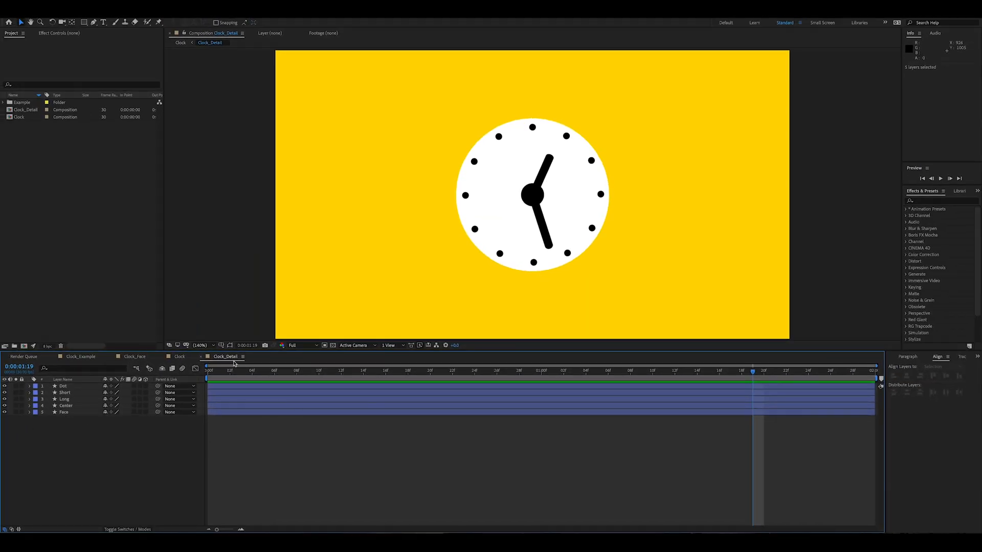
# Step: Return to the Clock composition and hide and reshow the Edge and Clock_Detail layers in turn to check what each contains
pyautogui.click(179, 357)
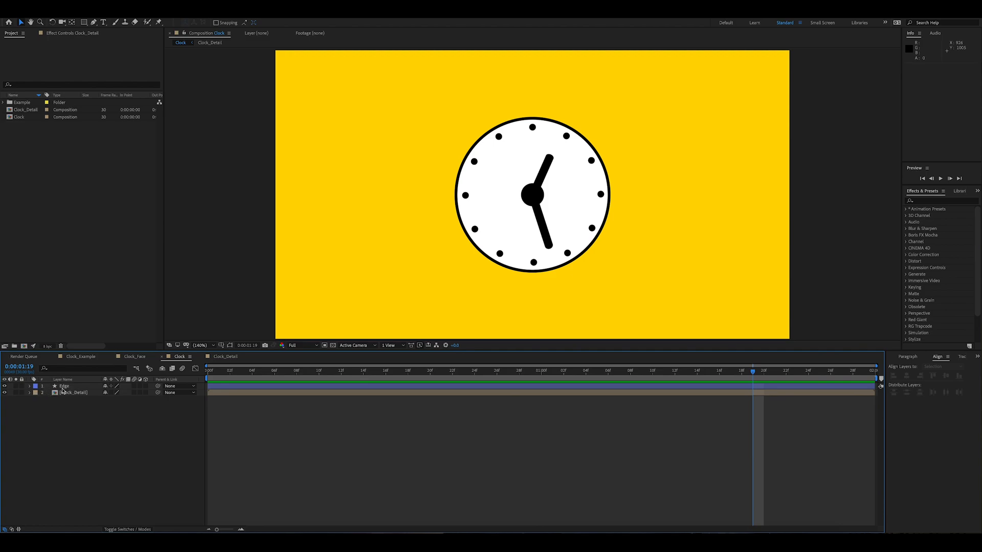
pyautogui.click(5, 386)
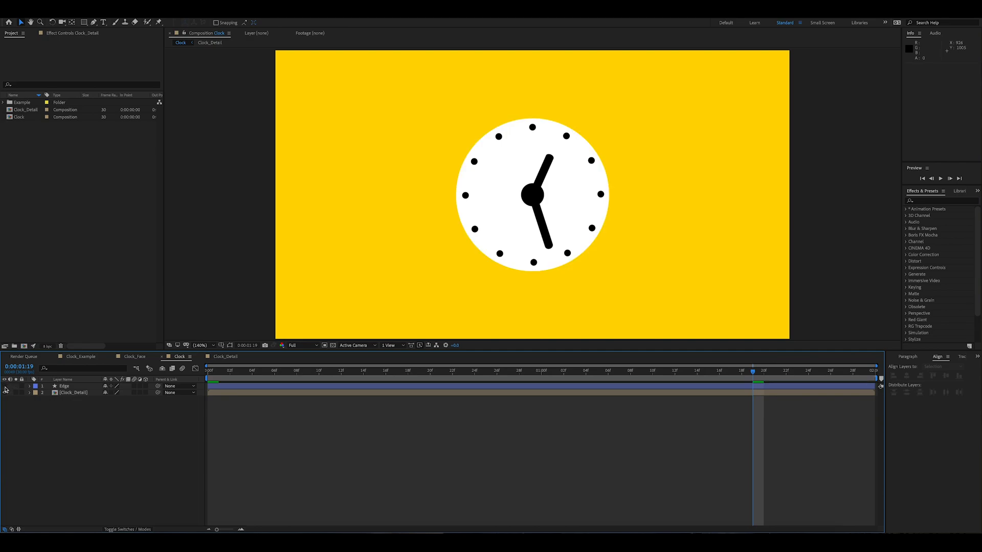
pyautogui.click(4, 386)
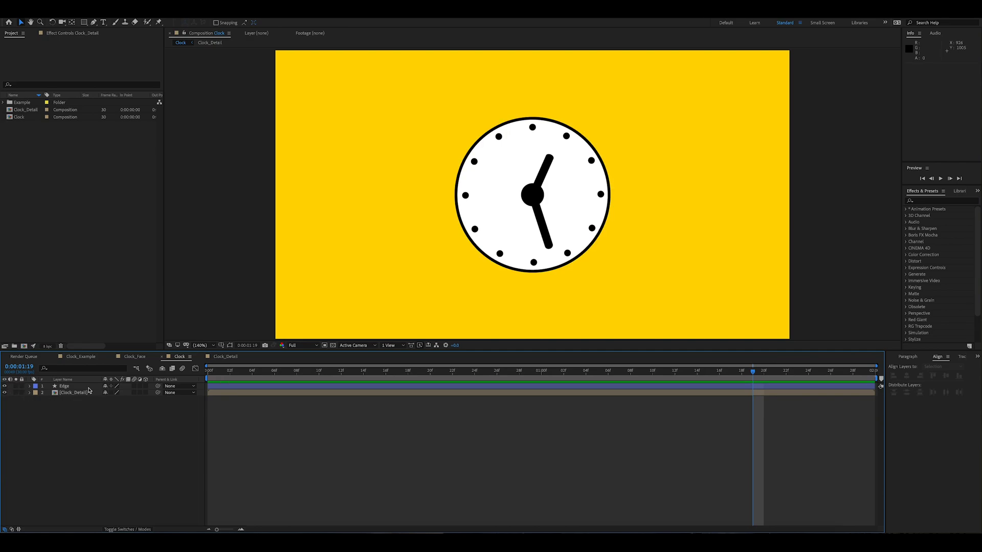
pyautogui.click(4, 393)
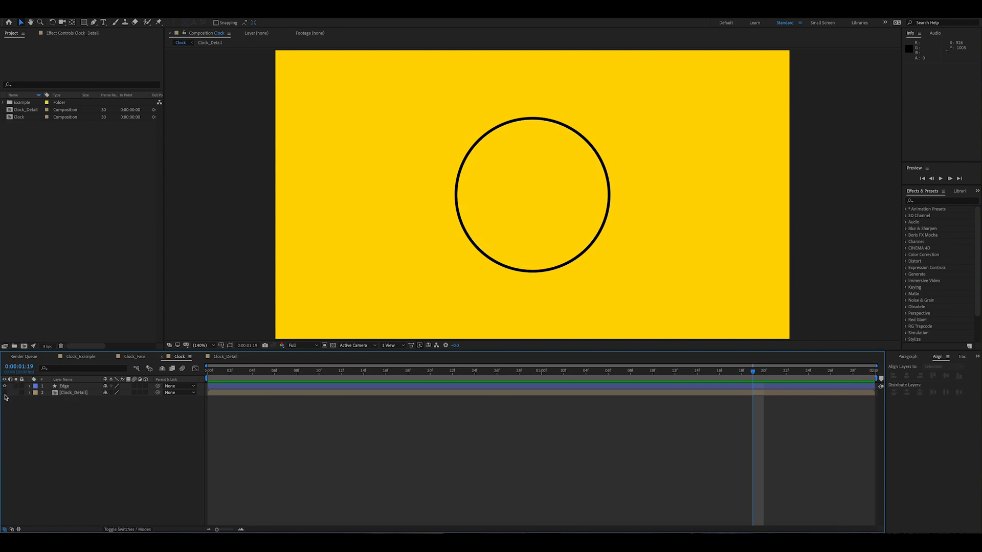
pyautogui.click(5, 392)
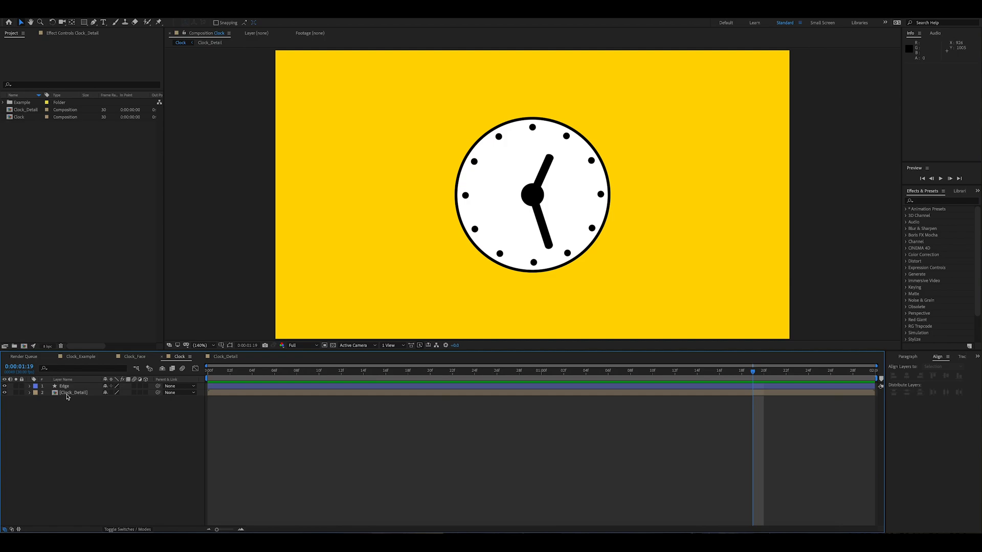
# Step: Reveal the Clock_Detail layer's Transform properties and keyframe its Scale at 0% at 0:00:00:00
pyautogui.click(67, 394)
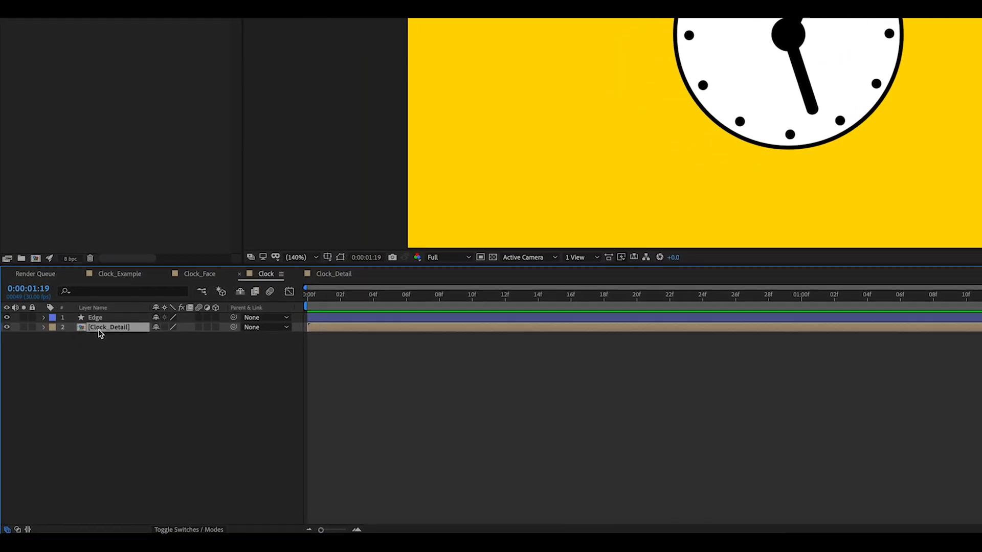
pyautogui.click(50, 299)
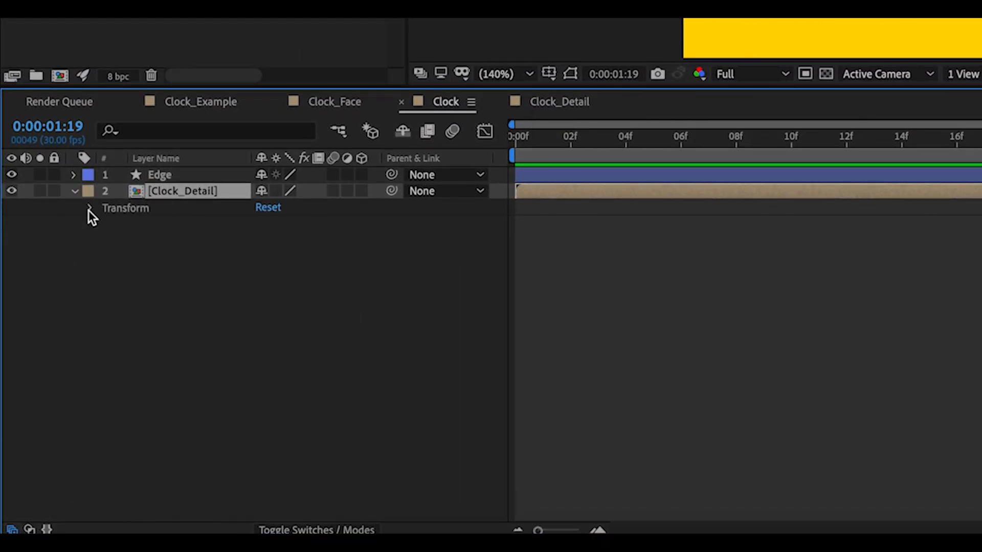
pyautogui.click(89, 210)
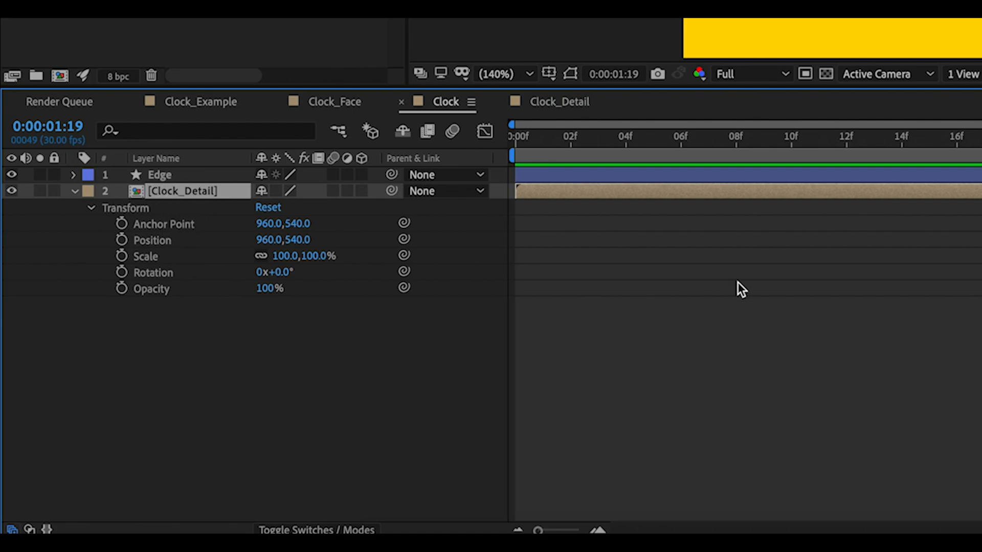
pyautogui.moveTo(570, 142); pyautogui.dragTo(500, 145)
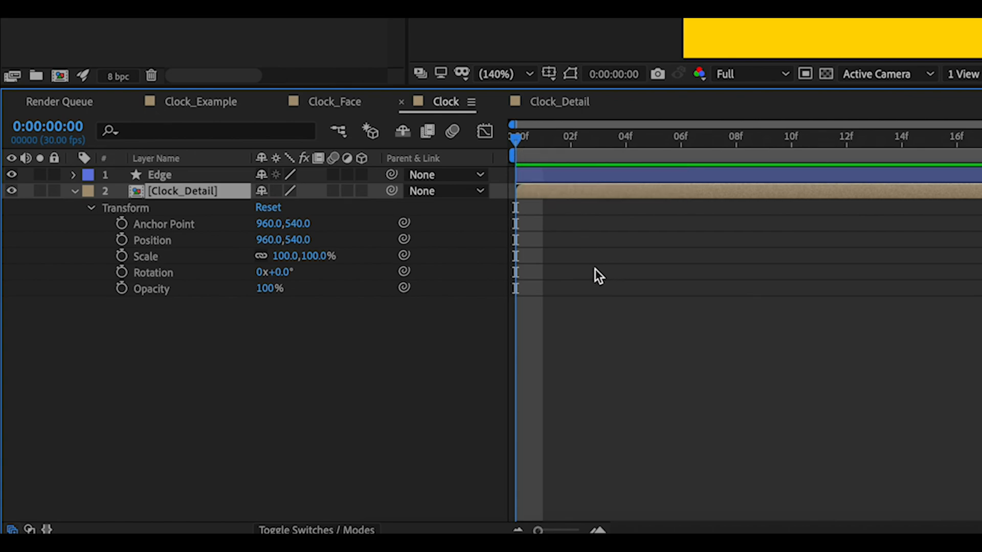
pyautogui.click(122, 257)
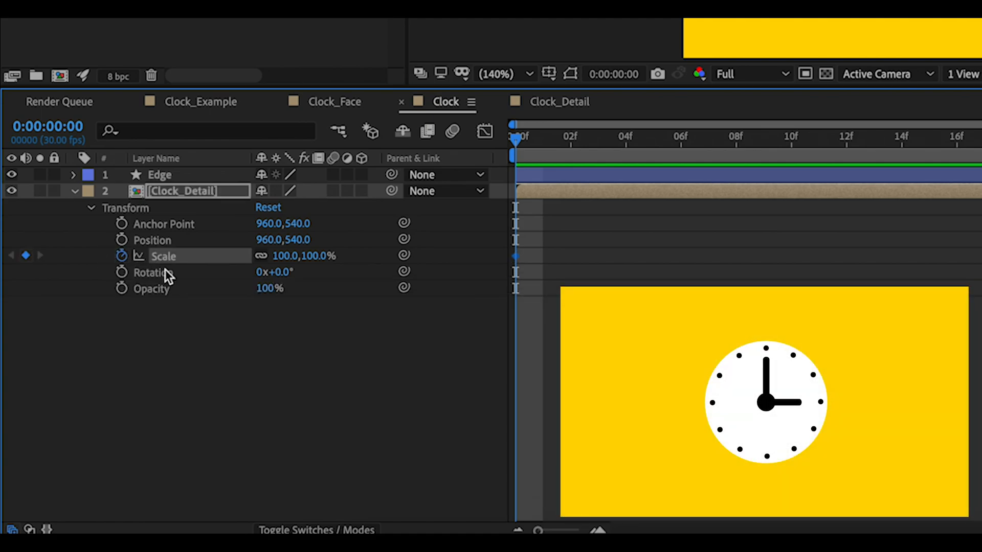
pyautogui.click(286, 256)
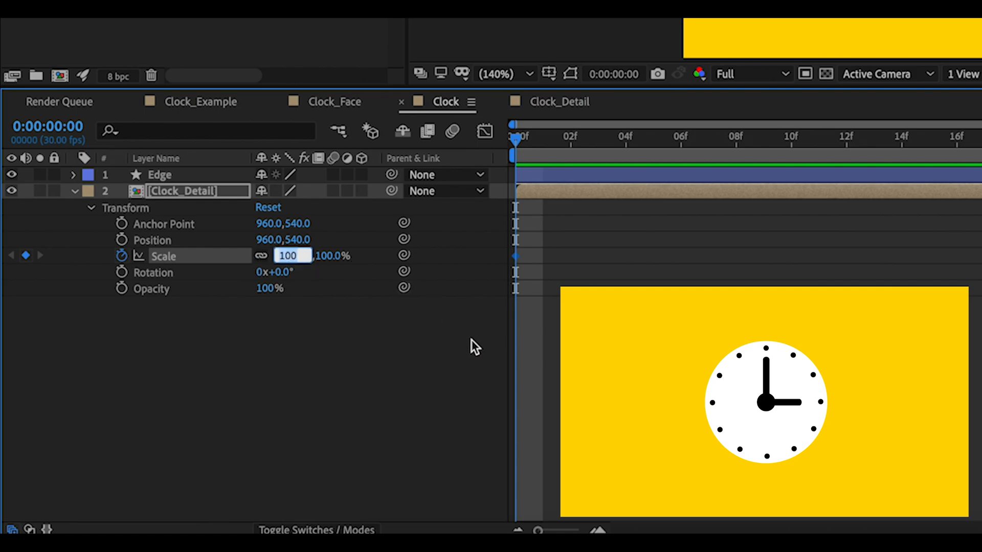
pyautogui.write('0')
pyautogui.press('Return')
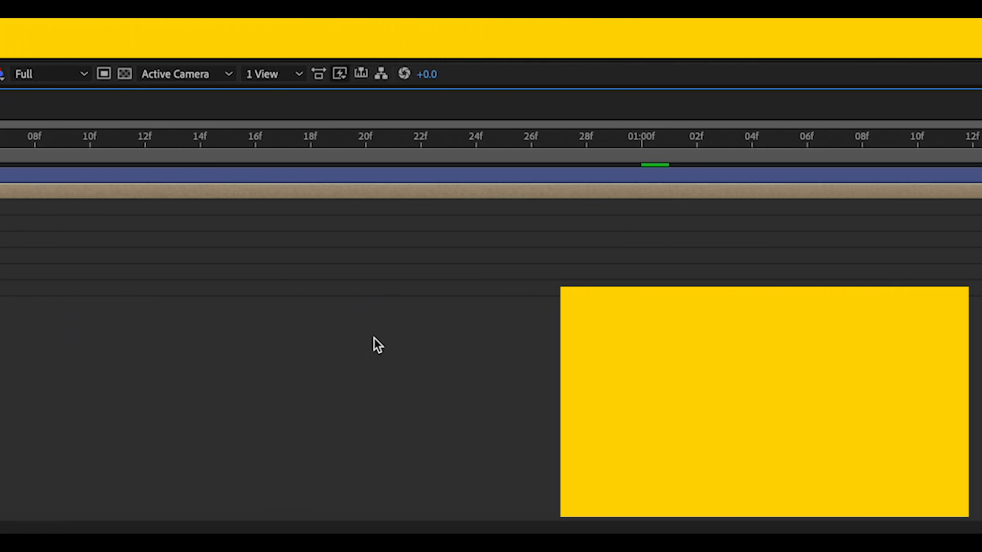
# Step: Keyframe the Clock_Detail layer's Scale at 100% at 0:00:01:00 and return the current time to 0:00:00:00
pyautogui.click(564, 143)
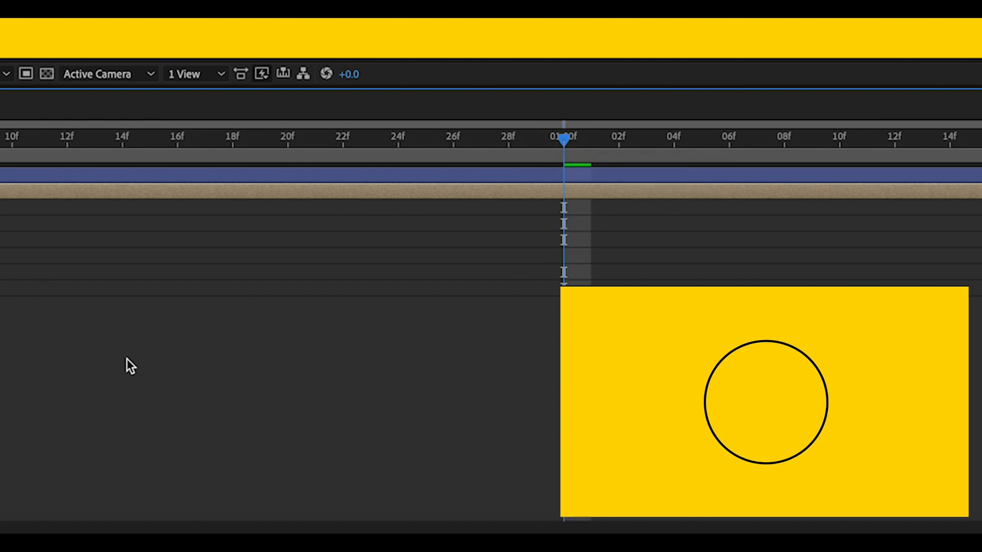
pyautogui.click(141, 256)
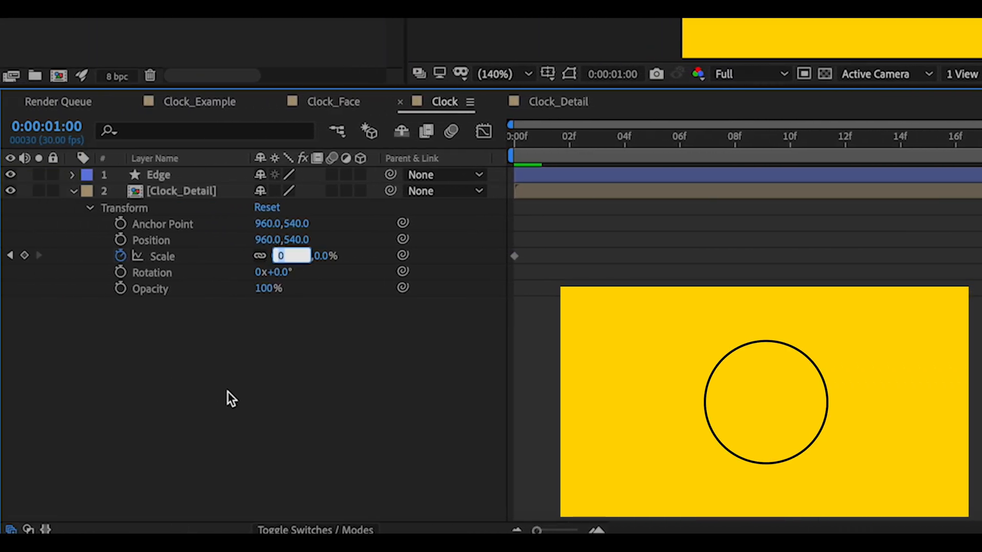
pyautogui.press('Return')
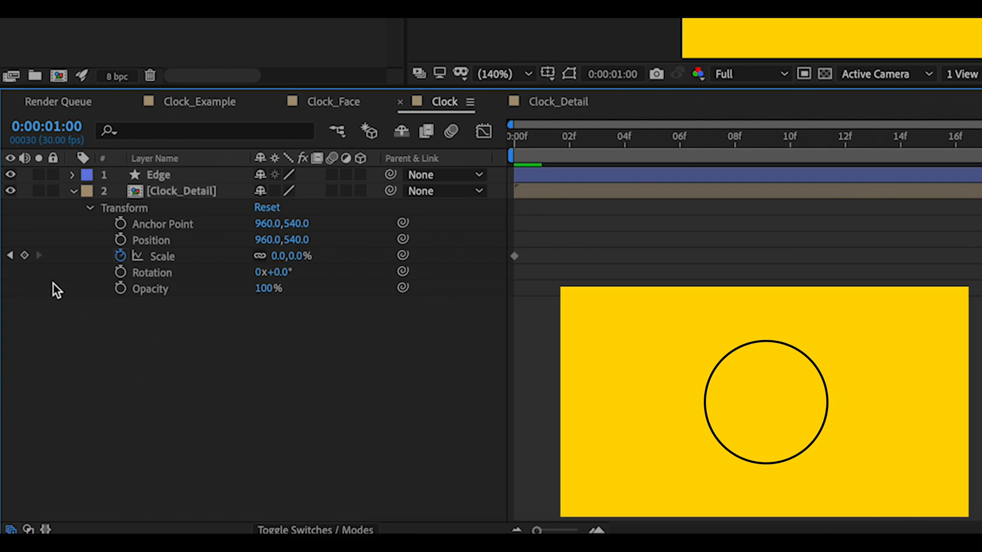
pyautogui.click(24, 255)
pyautogui.click(282, 255)
pyautogui.write('100')
pyautogui.press('Return')
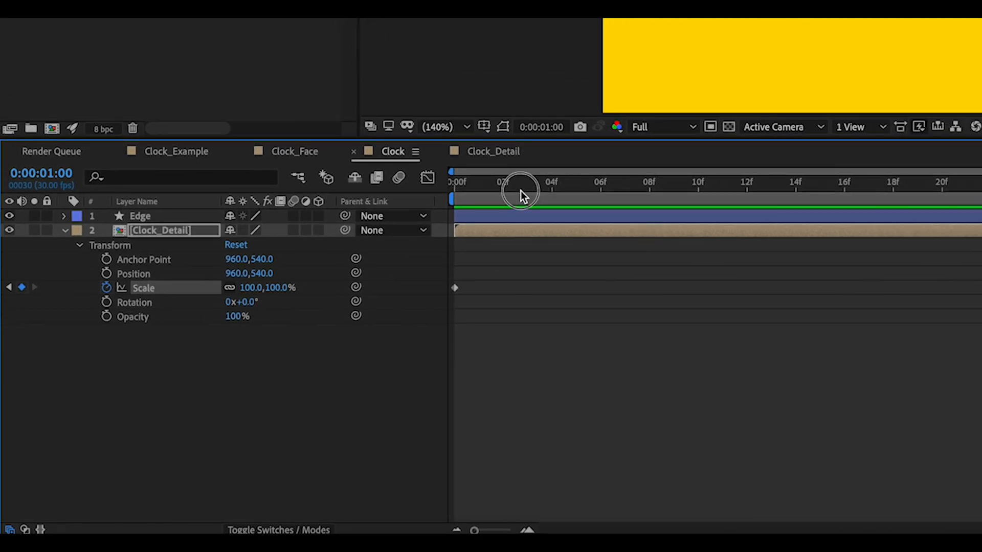
pyautogui.moveTo(521, 191); pyautogui.dragTo(442, 198)
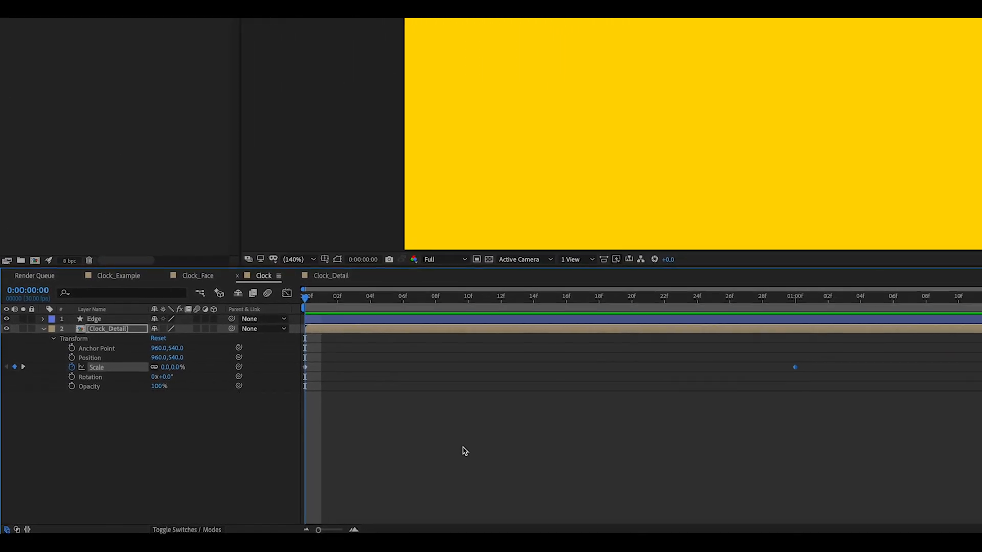
# Step: Preview the Clock animation, play the Clock_Example composition from its start for comparison, and return to the Clock composition
pyautogui.press('space')
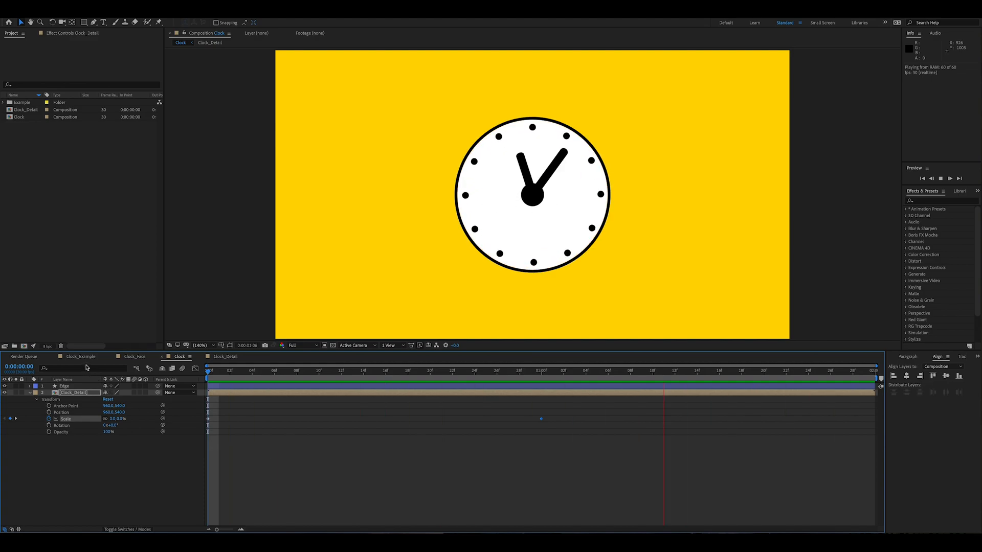
pyautogui.click(94, 361)
pyautogui.moveTo(244, 372); pyautogui.dragTo(202, 375)
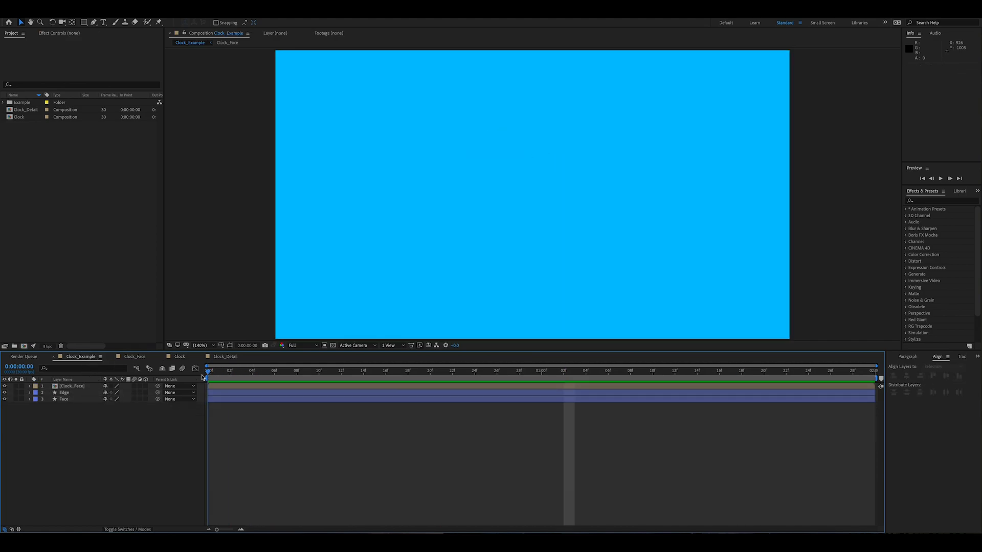
pyautogui.press('space')
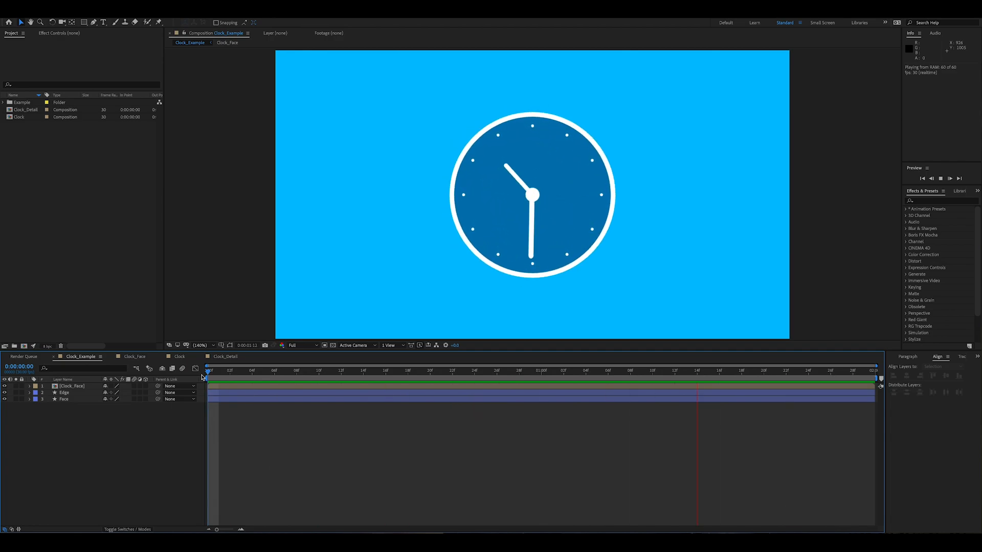
pyautogui.press('space')
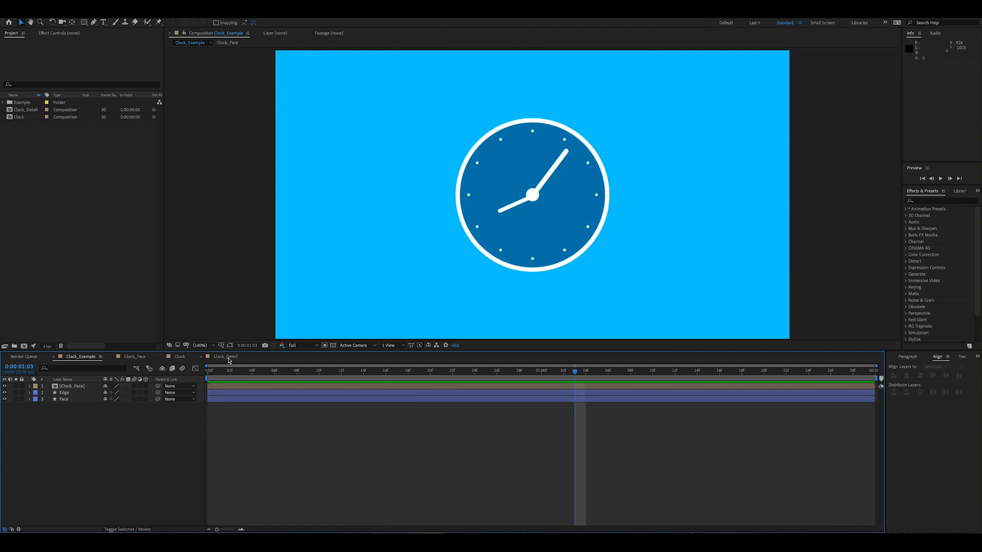
pyautogui.click(179, 358)
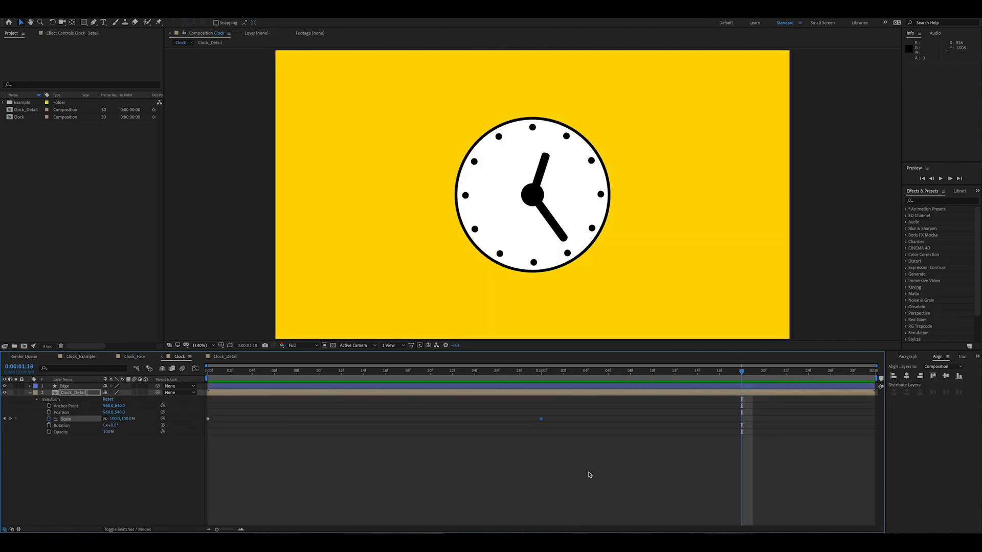
# Step: Keyframe the Clock_Detail layer's Scale at 115% at 0:00:02:00
pyautogui.moveTo(745, 373); pyautogui.dragTo(878, 382)
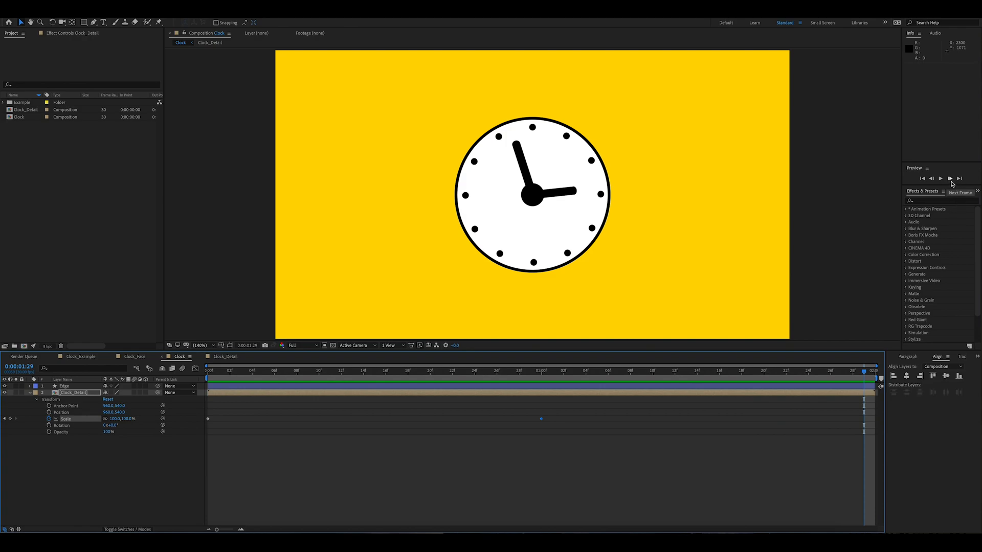
pyautogui.click(959, 179)
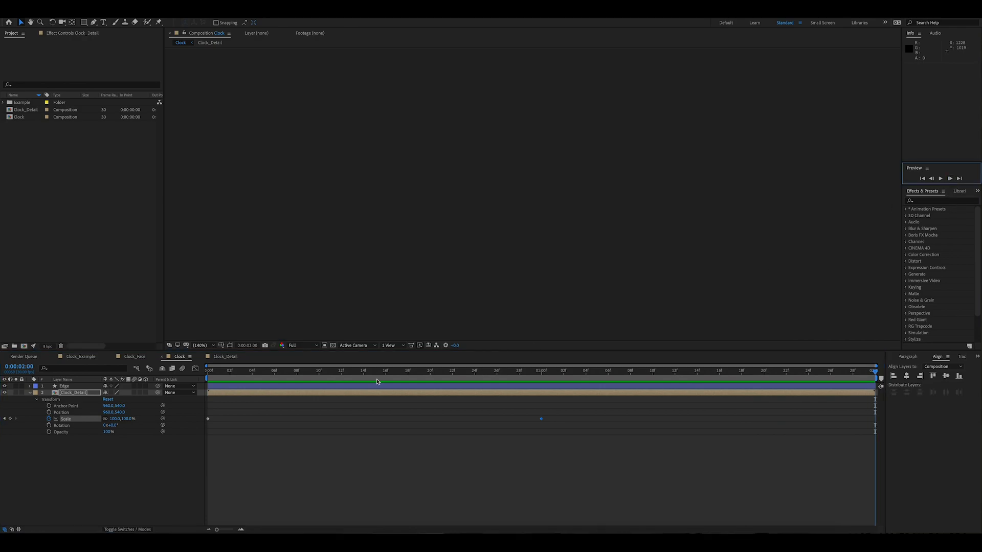
pyautogui.click(11, 418)
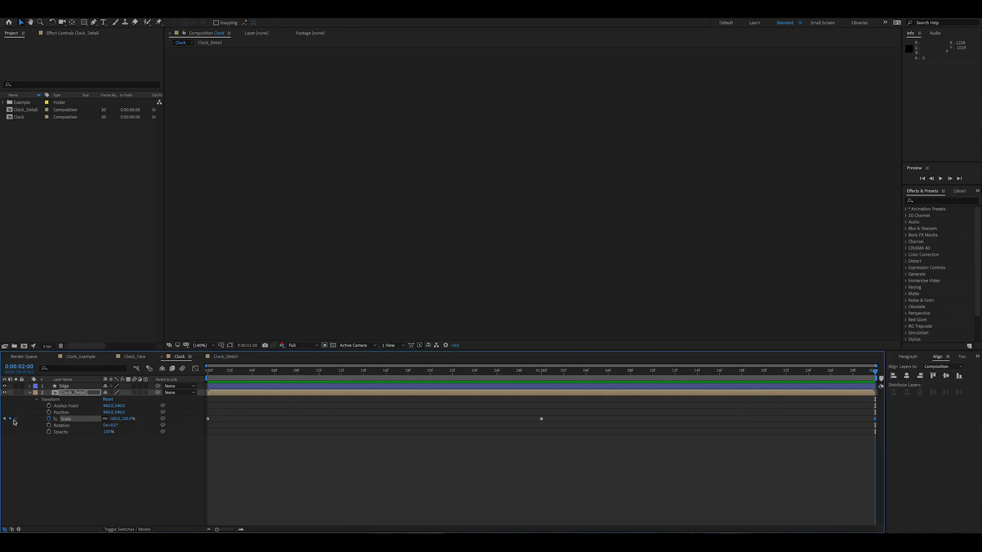
pyautogui.click(114, 420)
pyautogui.write('115')
pyautogui.press('Return')
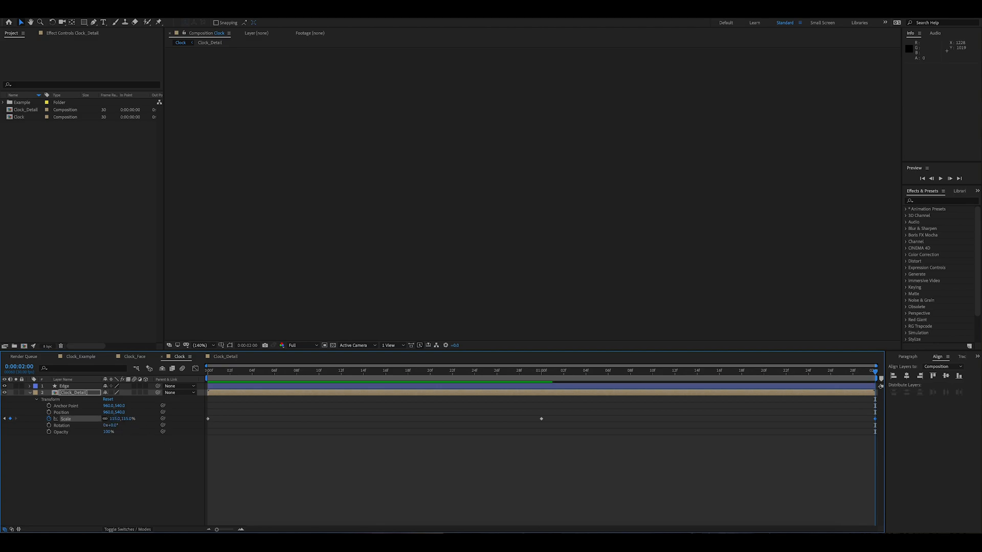
# Step: Collapse the Clock_Detail layer, reveal the Edge layer's Transform properties and keyframe its Scale at 100% at 0:00:01:00
pyautogui.click(30, 393)
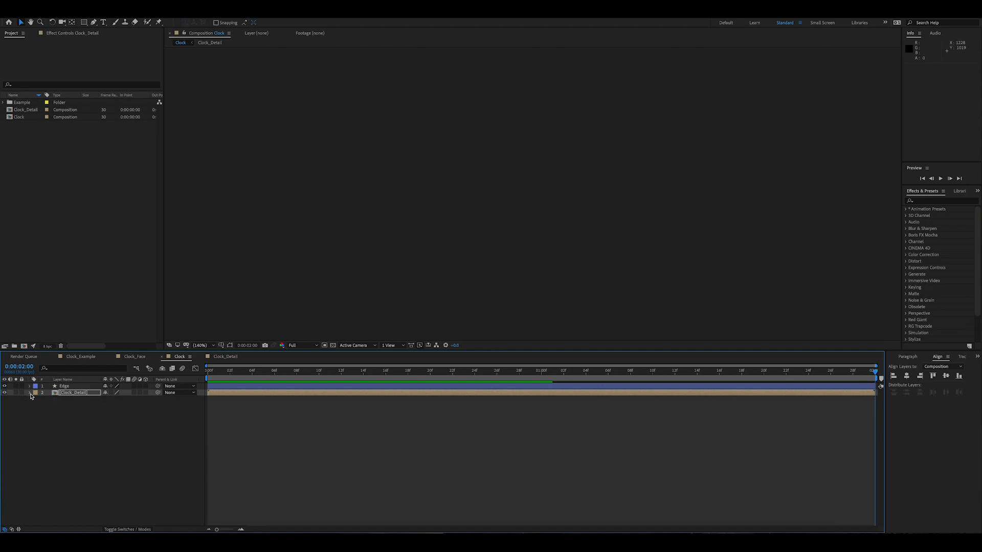
pyautogui.click(30, 387)
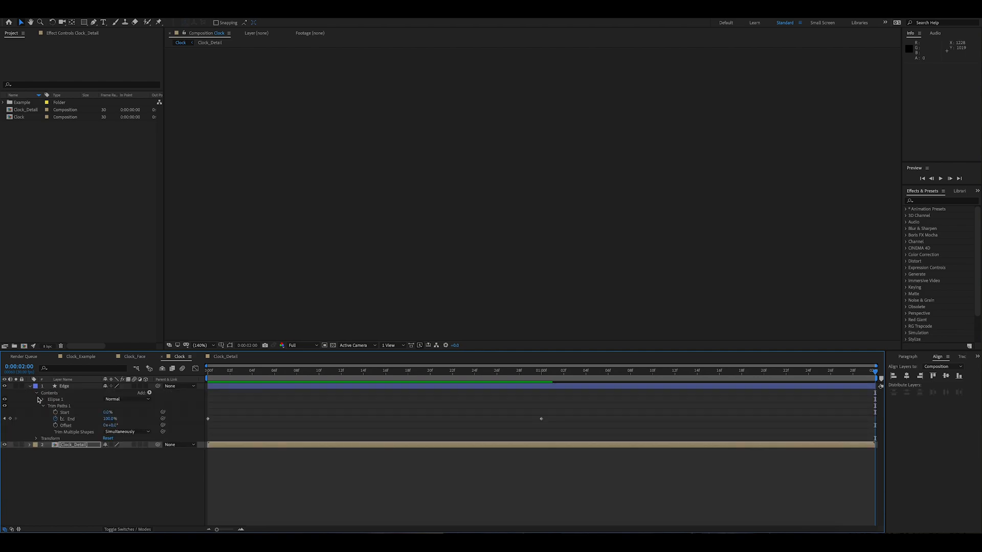
pyautogui.click(36, 440)
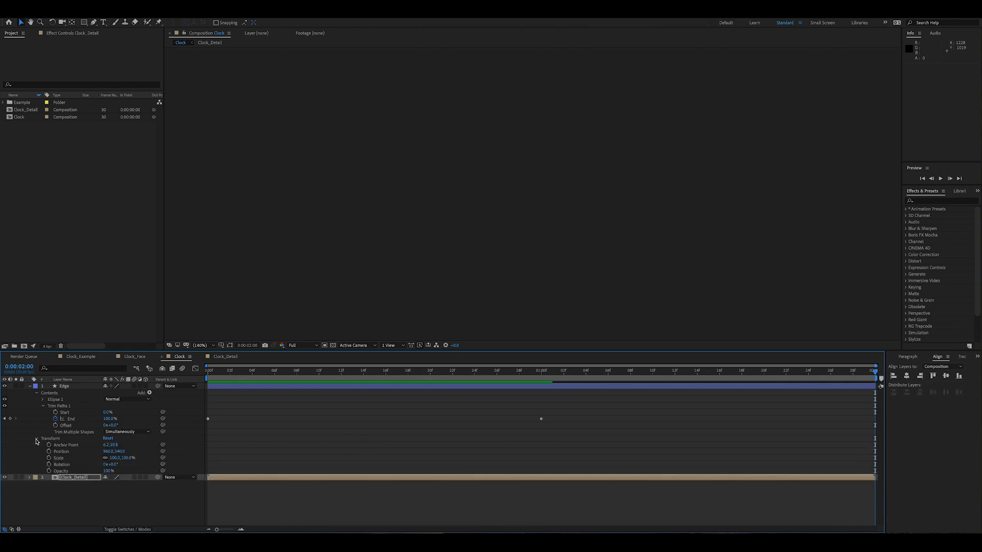
pyautogui.click(542, 374)
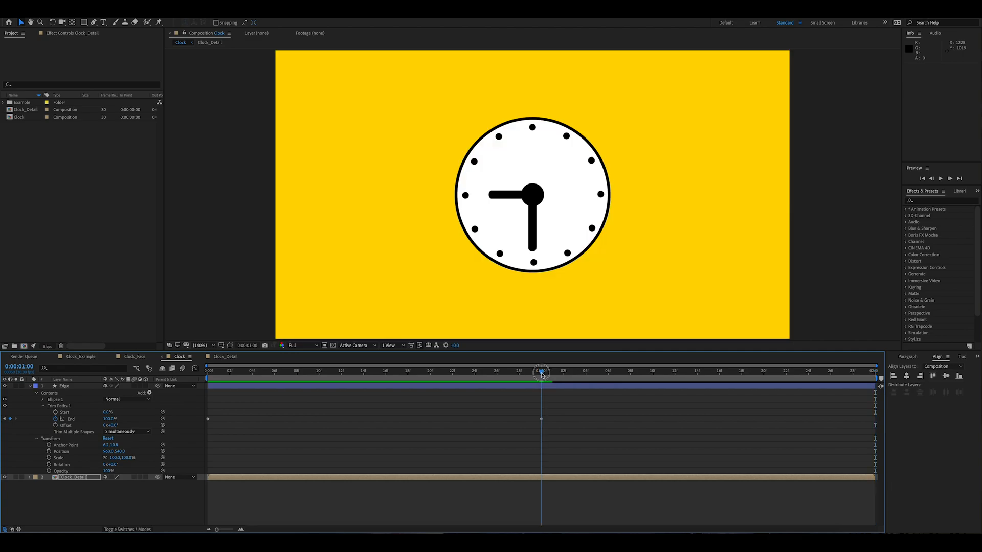
pyautogui.click(49, 458)
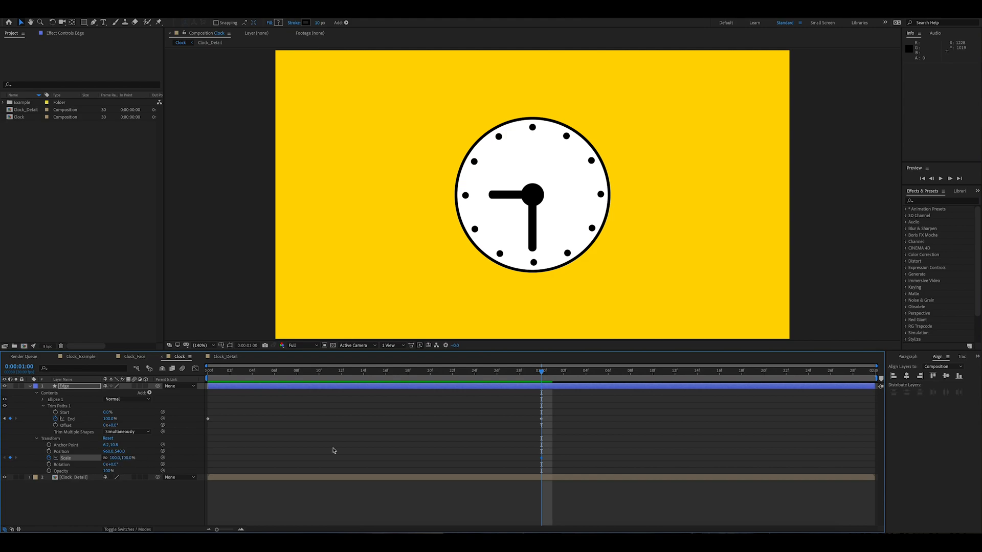
# Step: Keyframe the Edge layer's Scale at 115% at 0:00:02:00
pyautogui.click(853, 376)
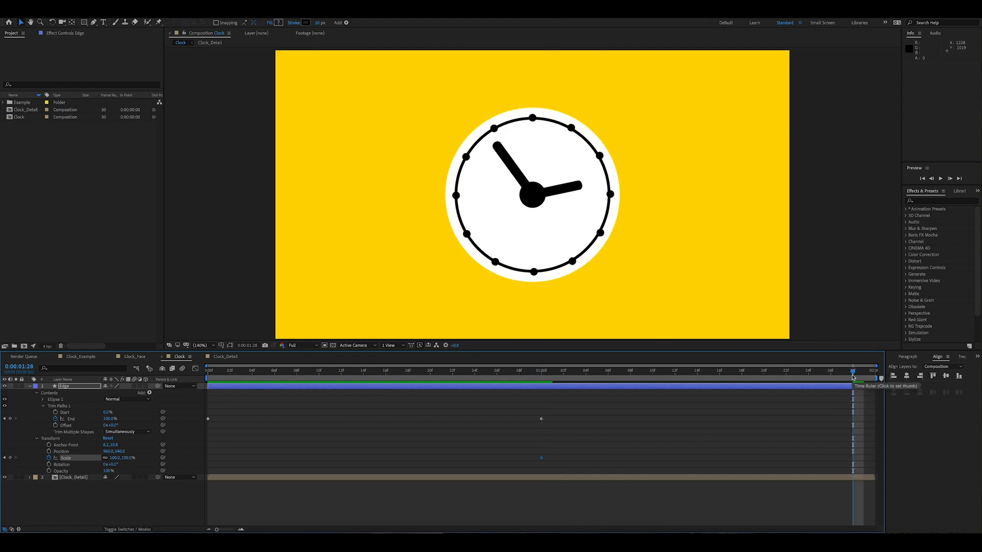
pyautogui.click(950, 180)
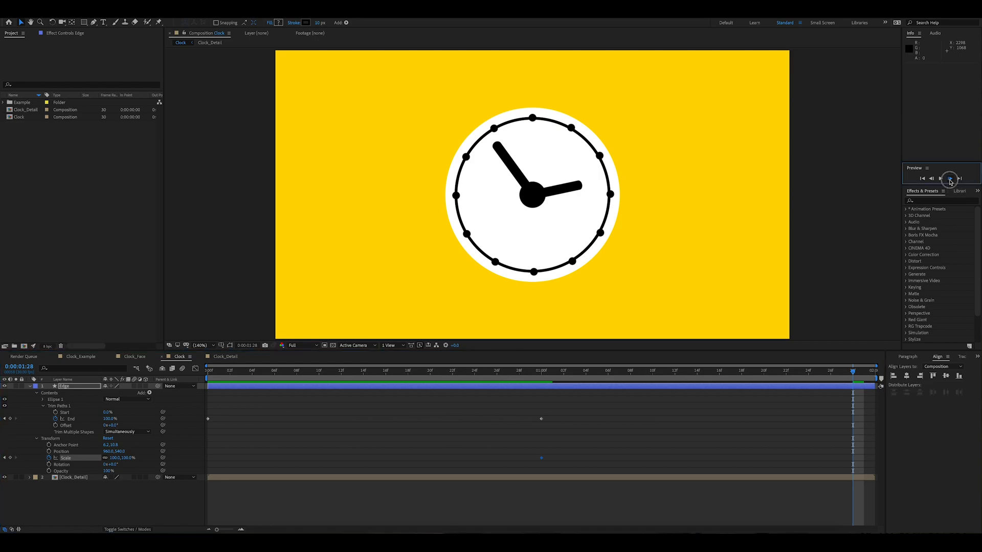
pyautogui.click(872, 372)
pyautogui.click(948, 180)
pyautogui.click(117, 458)
pyautogui.press('Return')
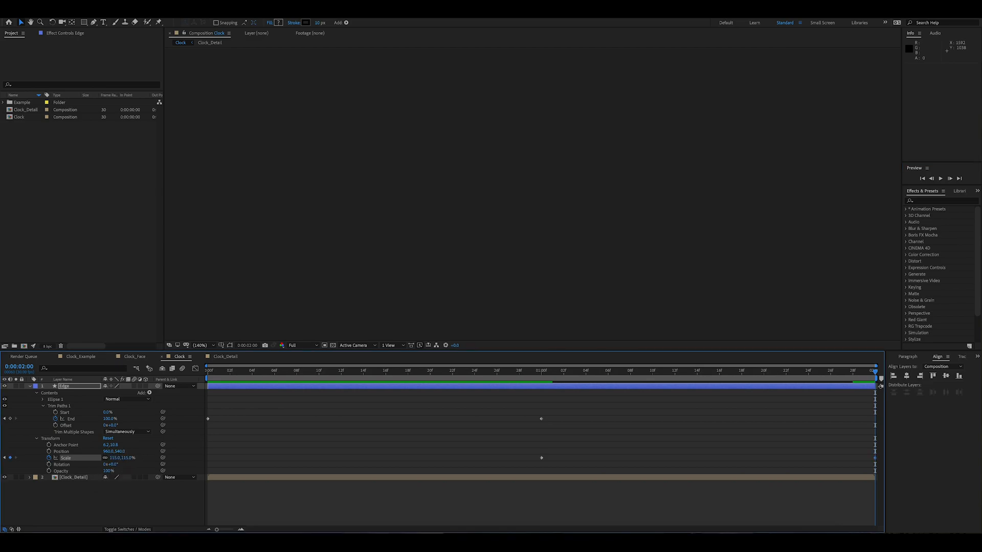
# Step: Preview the Clock animation from the start and inspect the ring and face at 0:00:01:00
pyautogui.press('Home')
pyautogui.press('space')
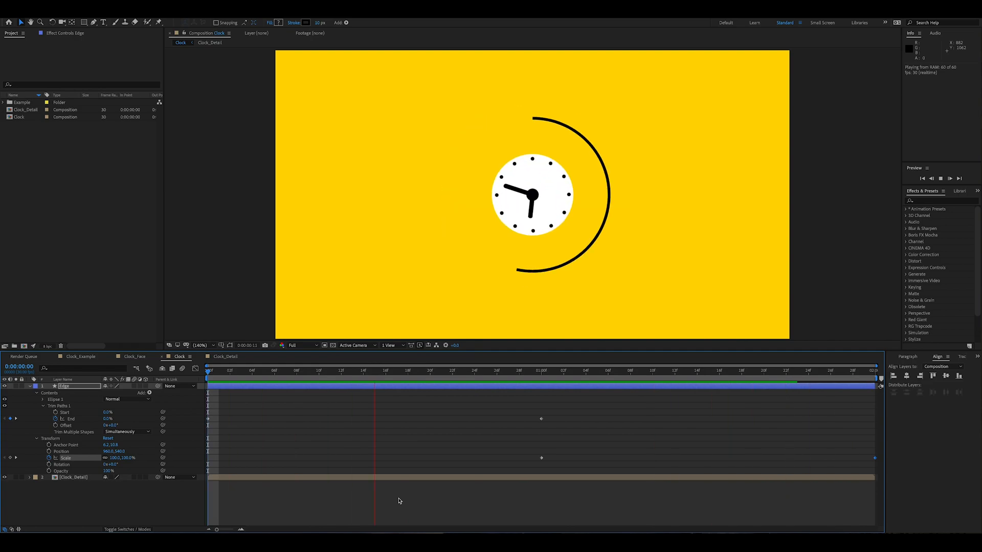
pyautogui.press('space')
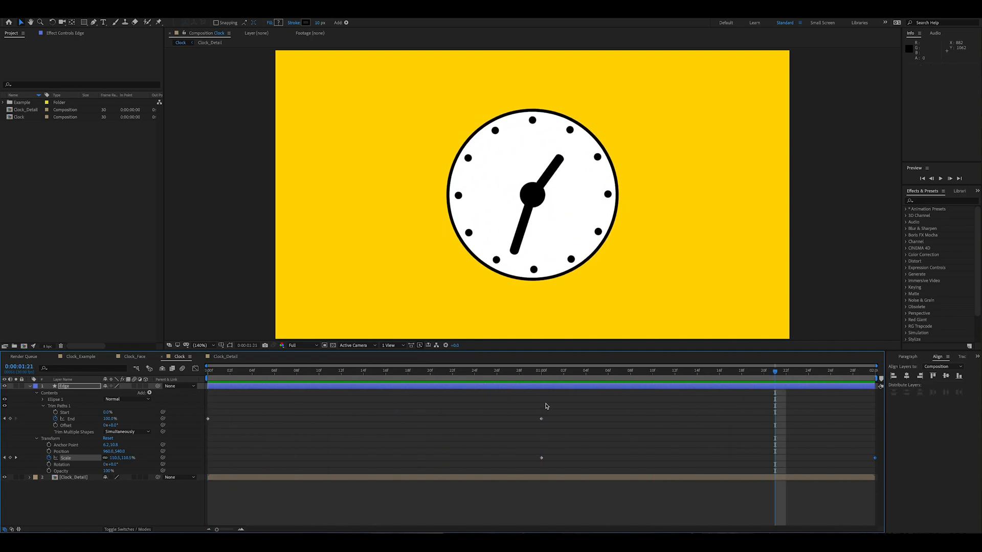
pyautogui.click(541, 371)
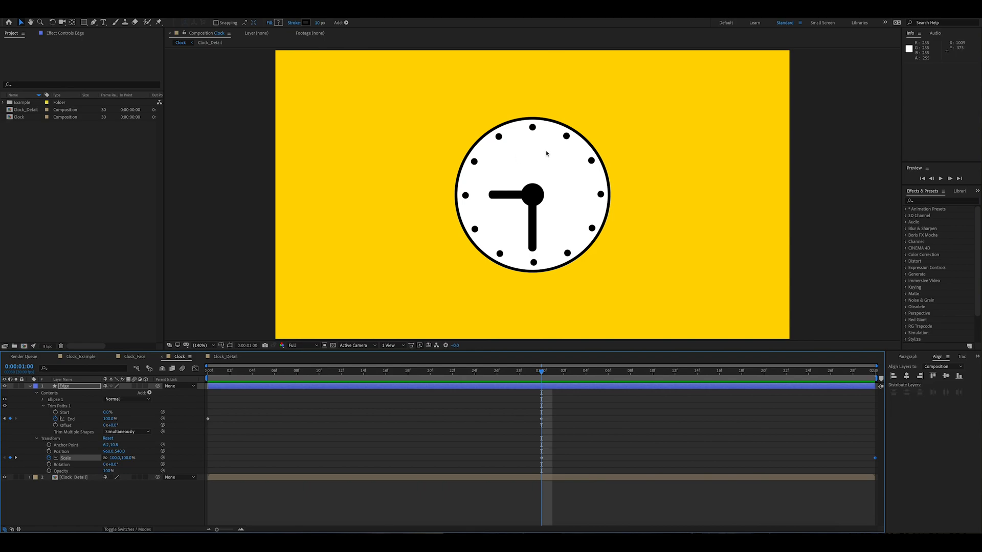
# Step: Keyframe the Edge layer's Scale at 85% at 0:00:00:00
pyautogui.moveTo(229, 377); pyautogui.dragTo(200, 378)
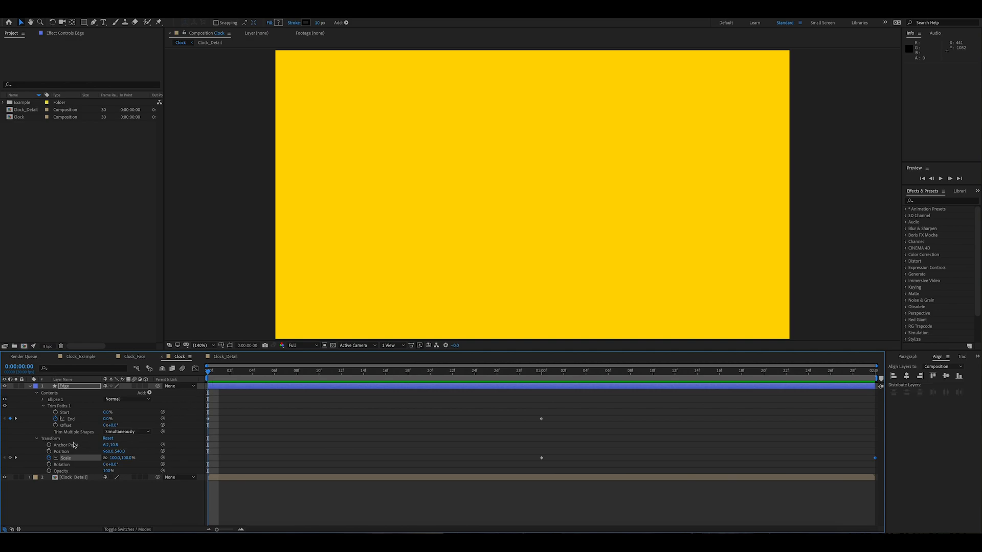
pyautogui.click(10, 458)
pyautogui.click(113, 459)
pyautogui.write('85')
pyautogui.press('Return')
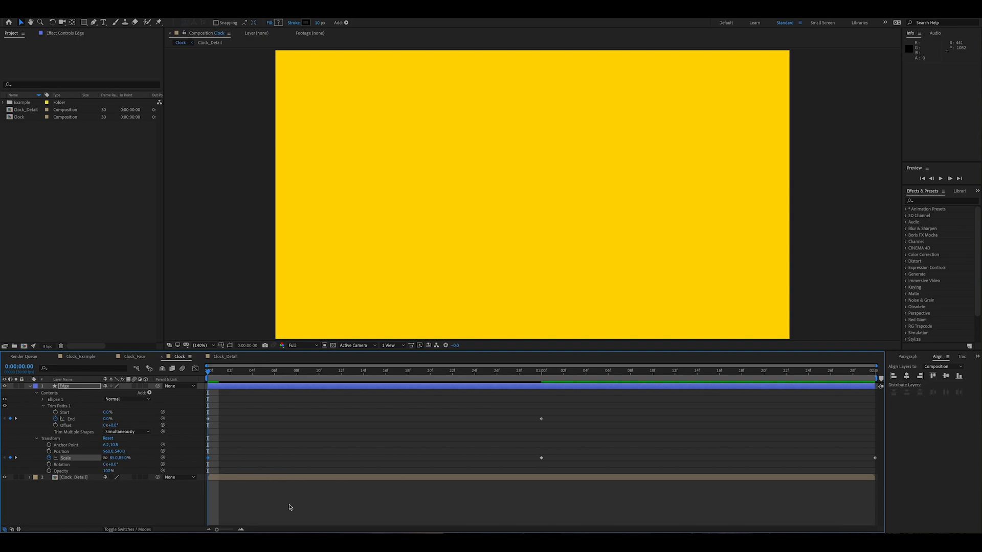
# Step: Deselect all layers and preview the Clock animation with the growing outer ring
pyautogui.click(290, 507)
pyautogui.press('space')
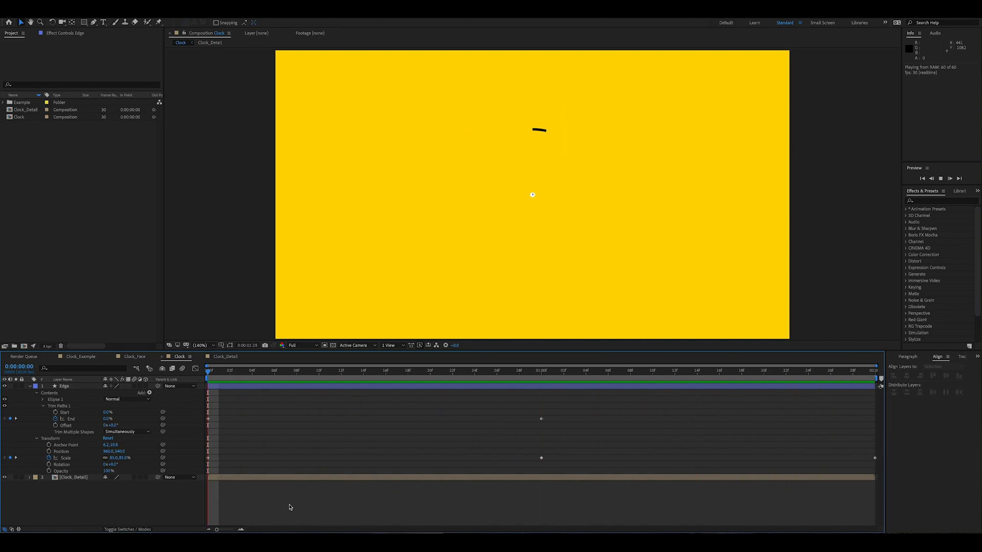
pyautogui.press('space')
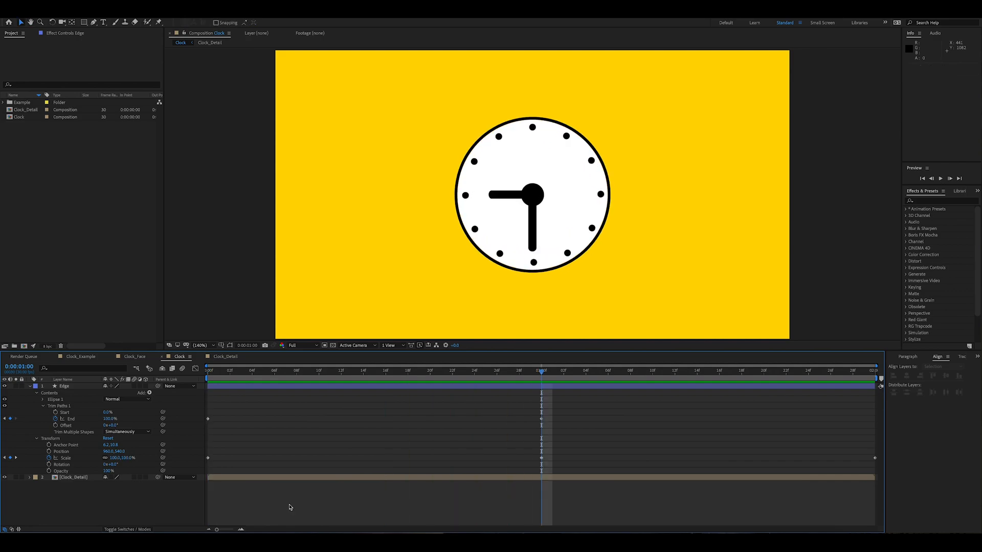